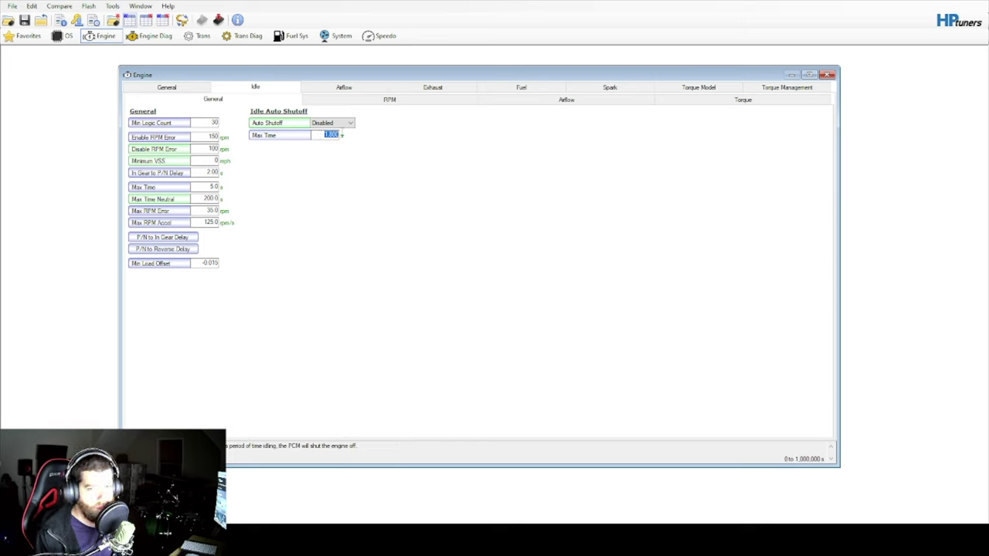
Review the Idle Auto Shutoff settings and open the idle RPM settings
click(301, 124)
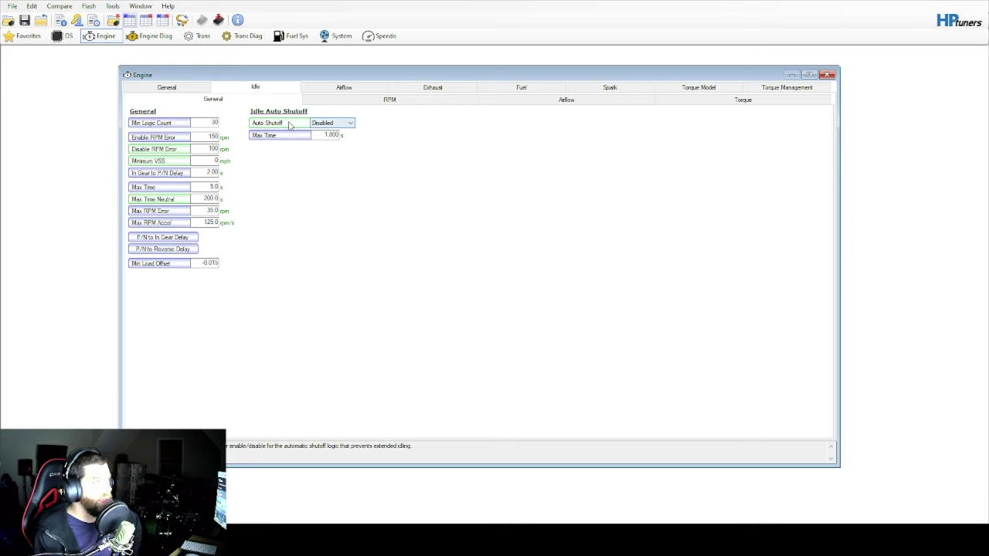
key(ctrl+Tab)
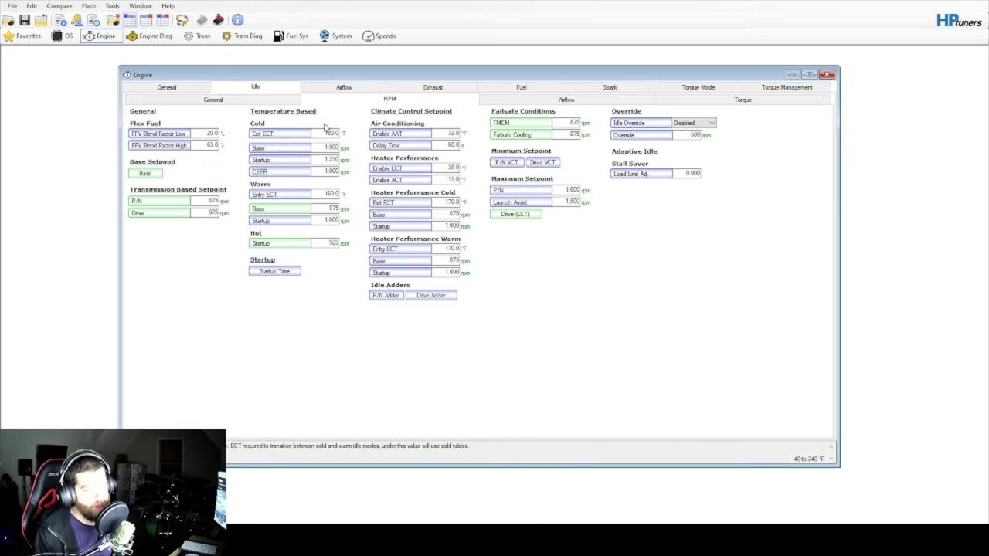
Compare the idle RPM settings with the comparison file, including the differences, and examine the transmission-based P/N and Drive setpoints
click(147, 21)
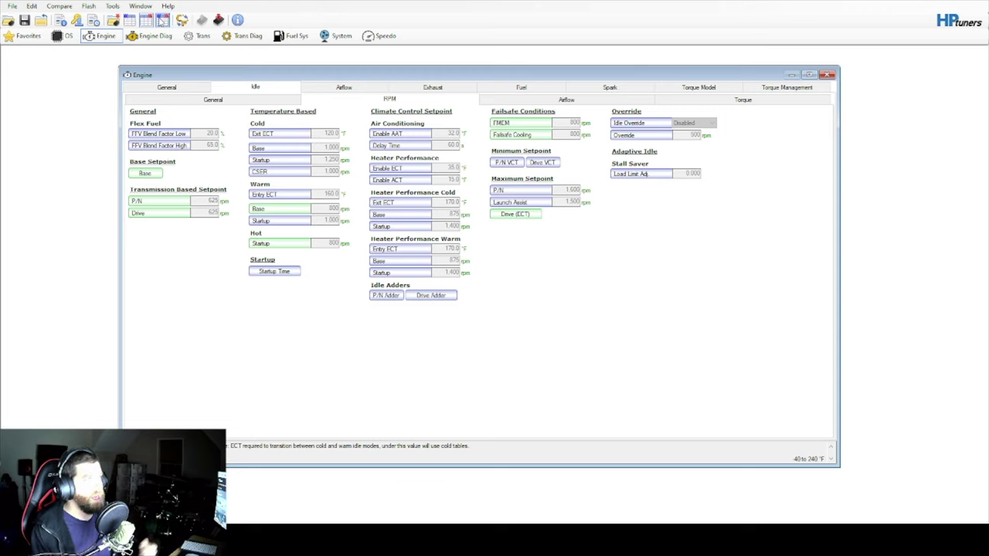
click(146, 20)
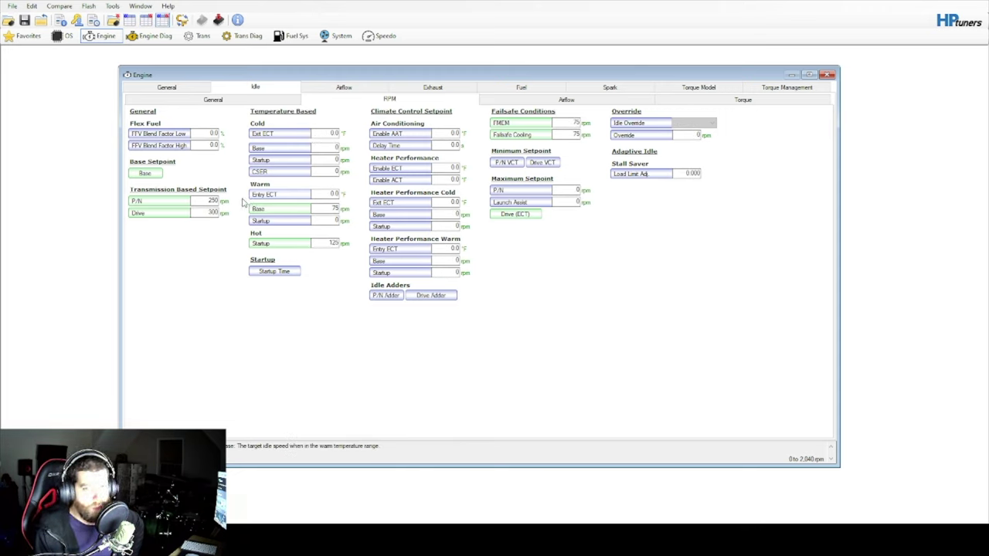
key(ctrl+t)
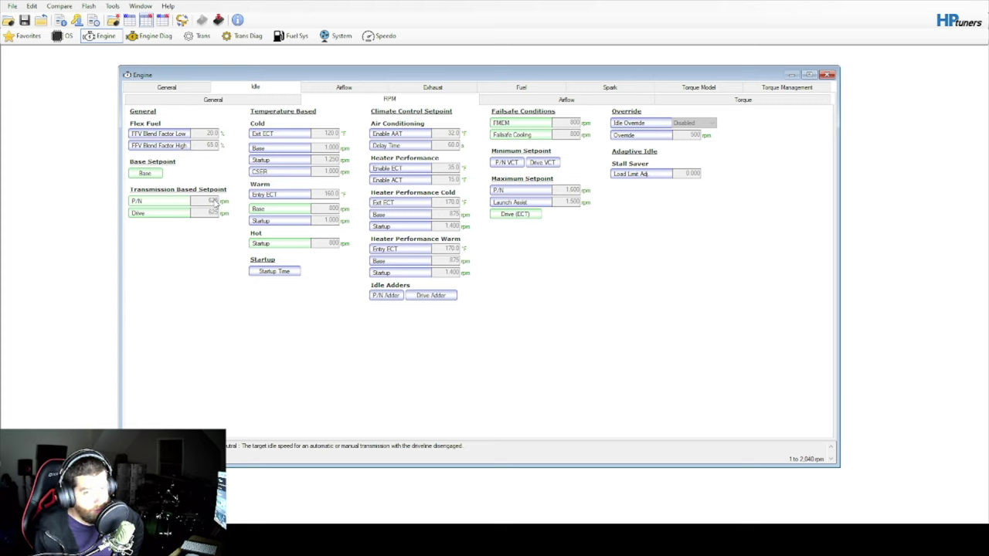
click(215, 202)
key(ctrl+t)
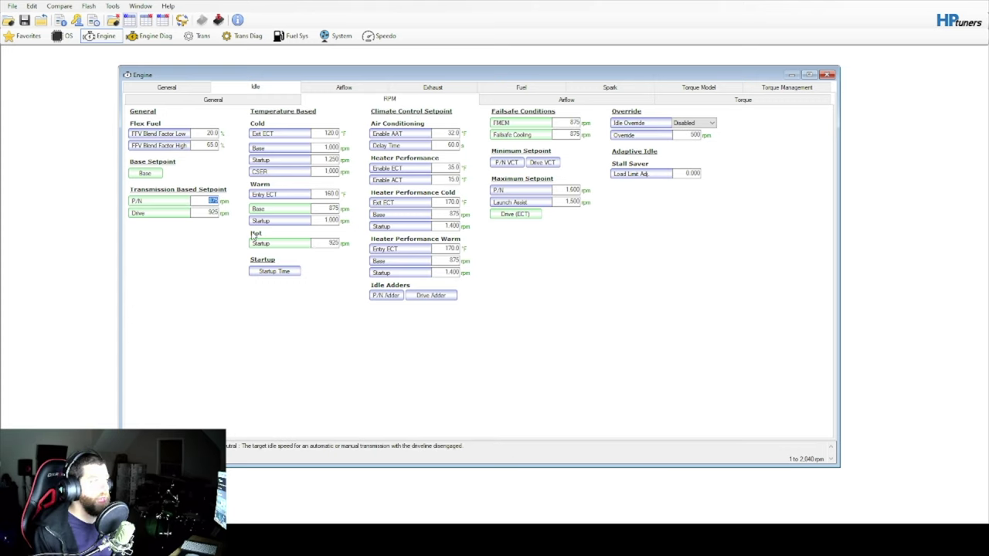
click(212, 212)
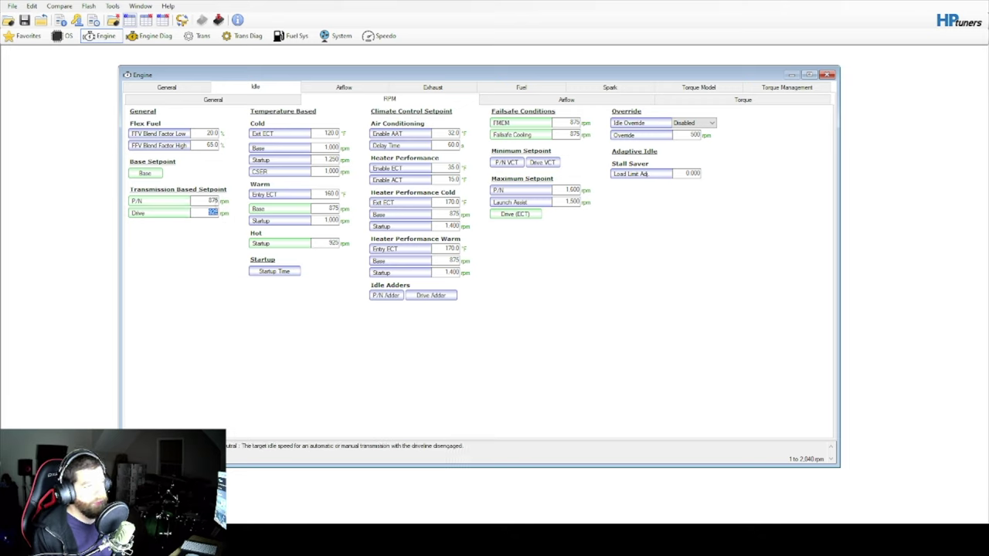
Examine the base Target Idle Speed vs. Gear vs. ECT table across all gears and coolant temperatures, and close it
click(159, 174)
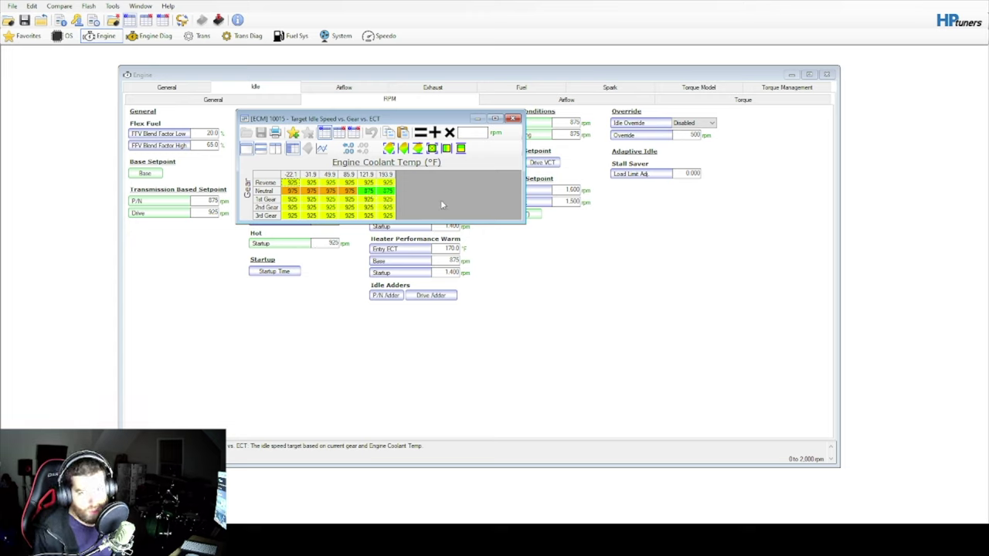
drag(292, 182, 401, 218)
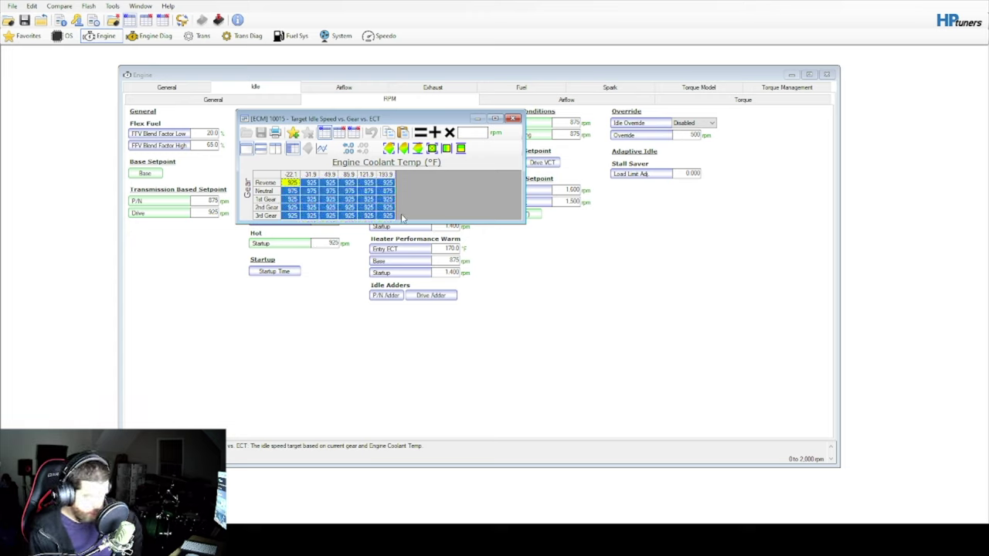
click(384, 209)
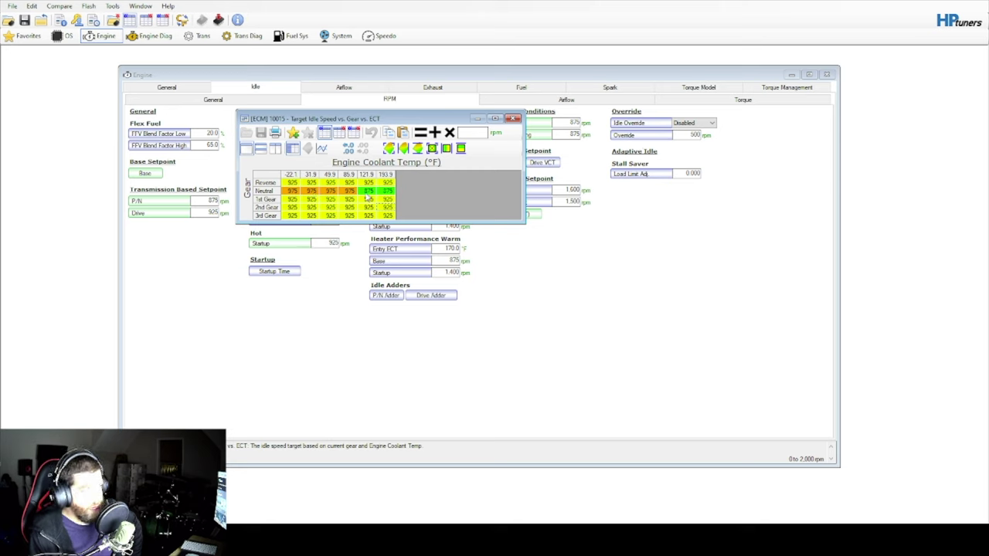
click(385, 191)
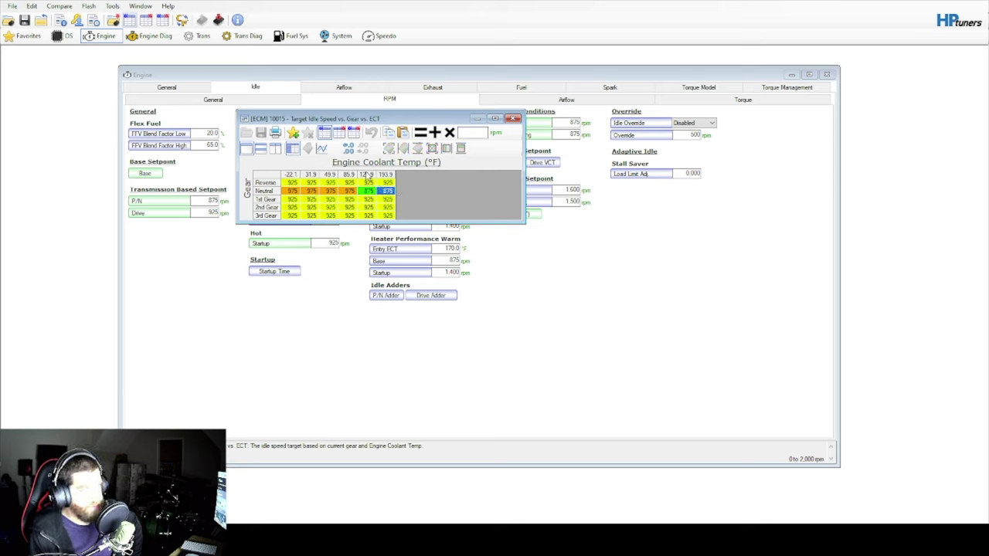
drag(367, 176, 397, 177)
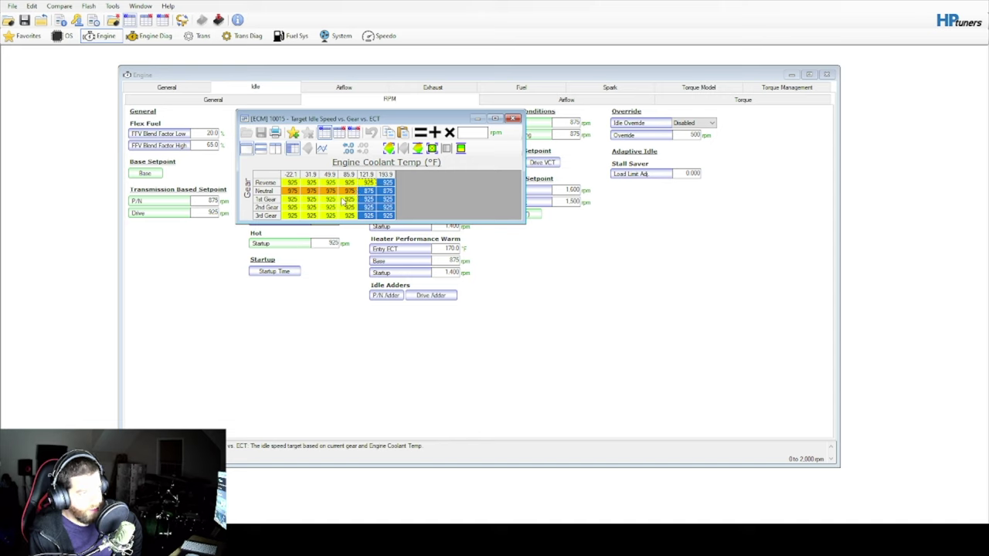
drag(309, 191, 349, 192)
text(875)
key(Return)
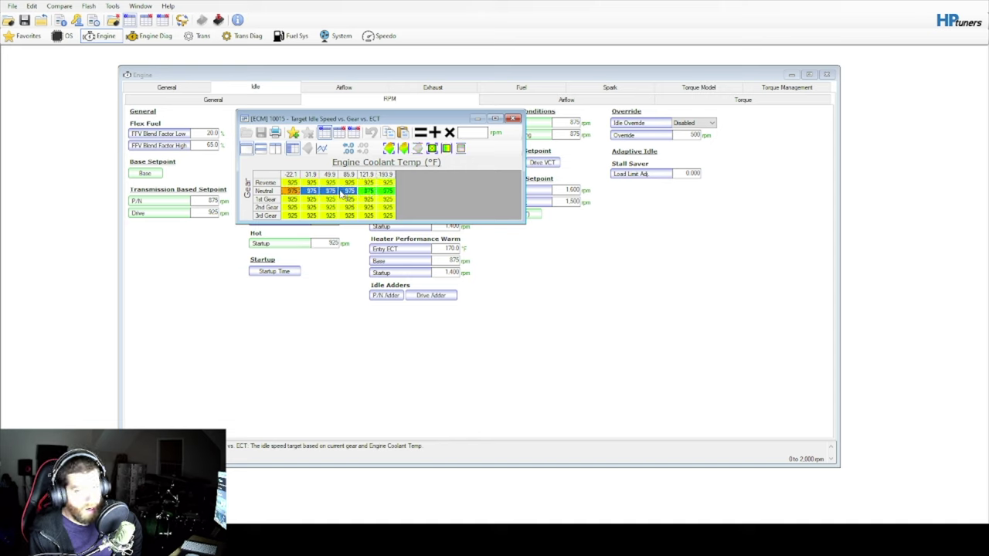
key(ctrl+z)
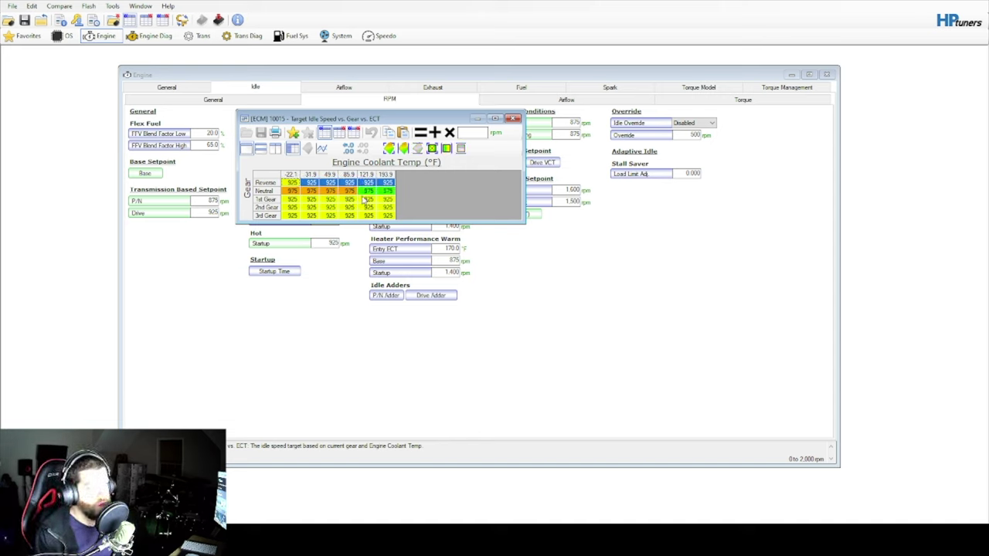
drag(289, 201, 386, 216)
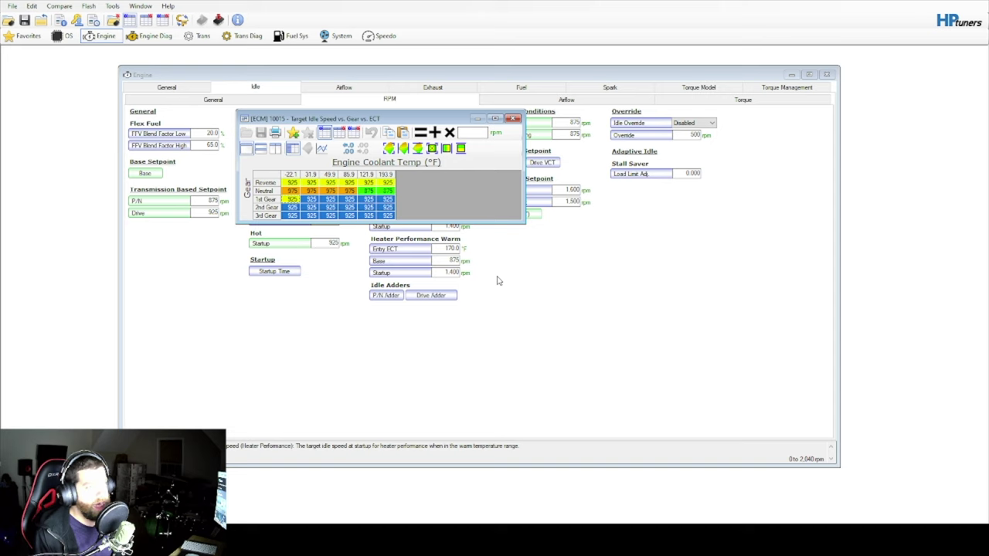
click(386, 201)
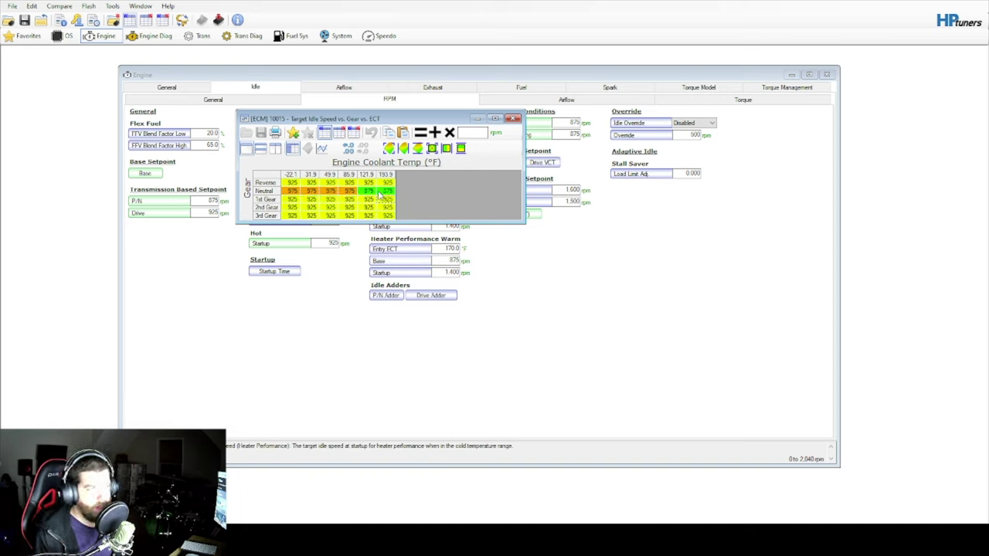
click(513, 118)
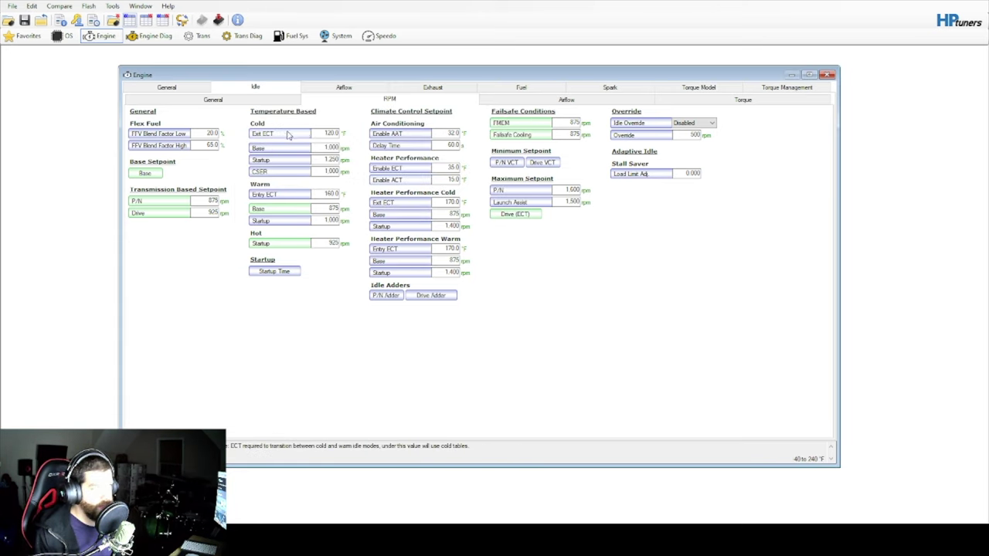
Review the cold idle startup and base speeds and the cold exit and warm entry coolant temperatures
click(331, 159)
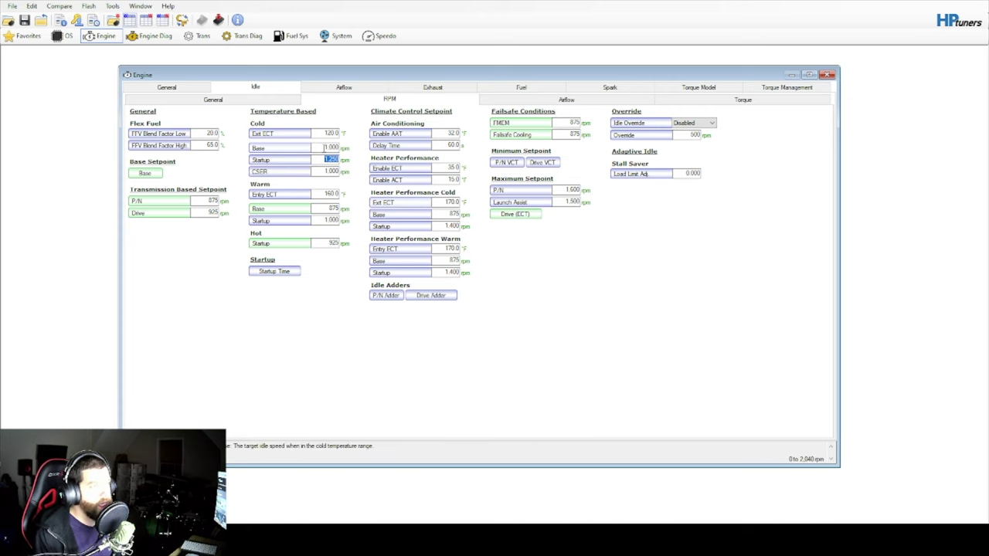
key(Up)
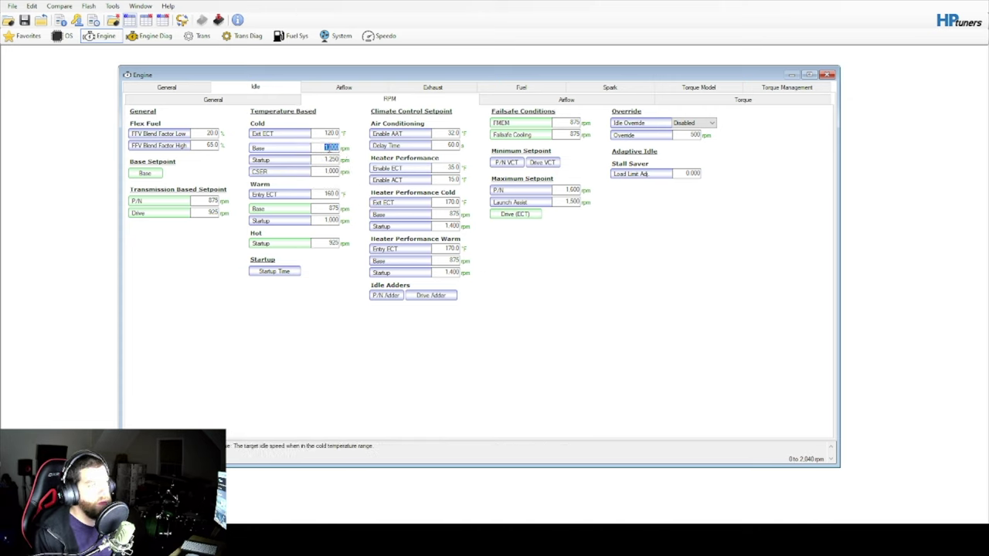
key(Up)
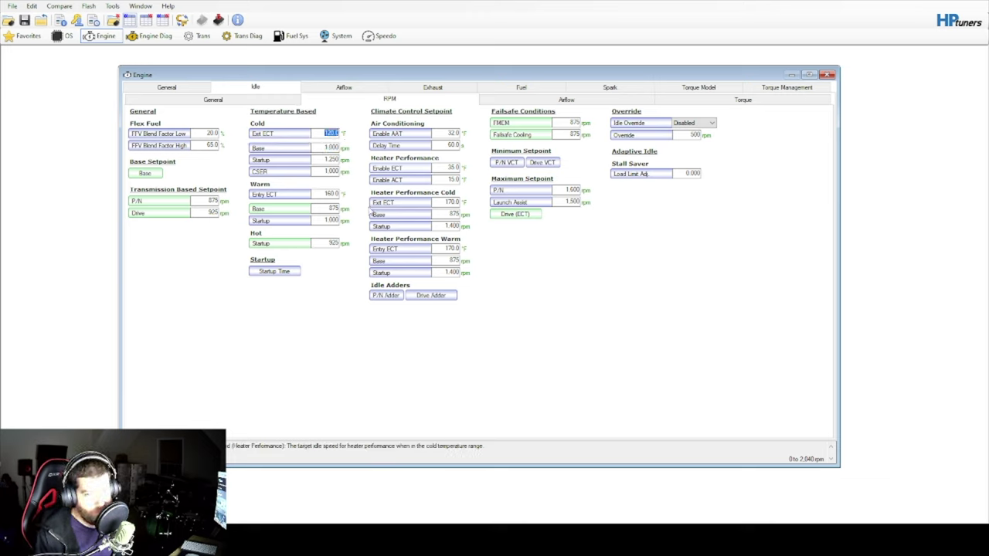
click(330, 194)
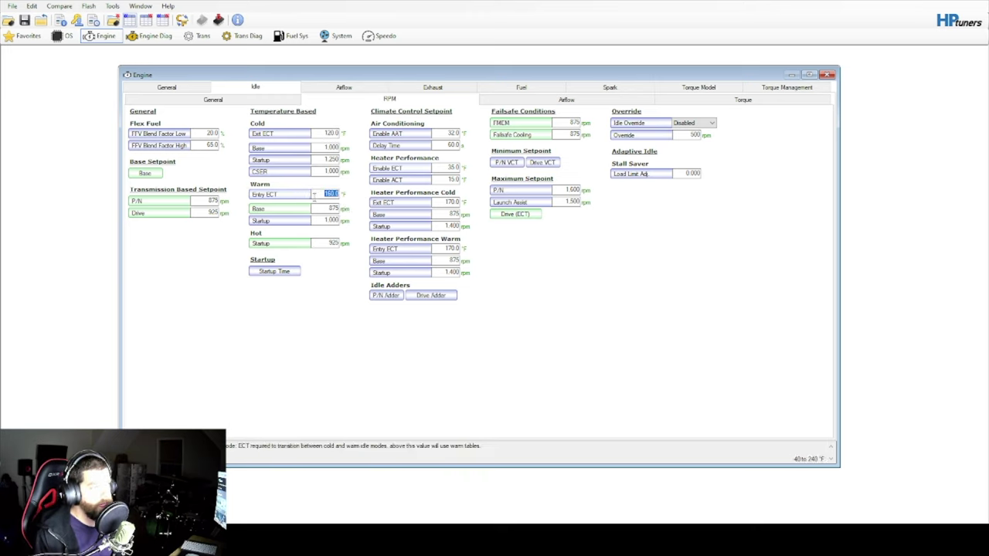
drag(328, 199, 340, 198)
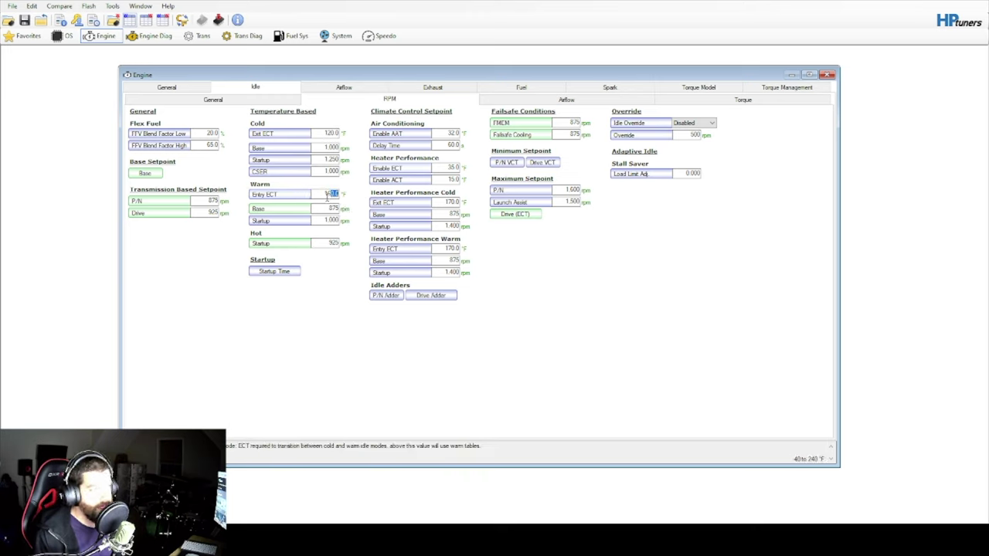
click(324, 194)
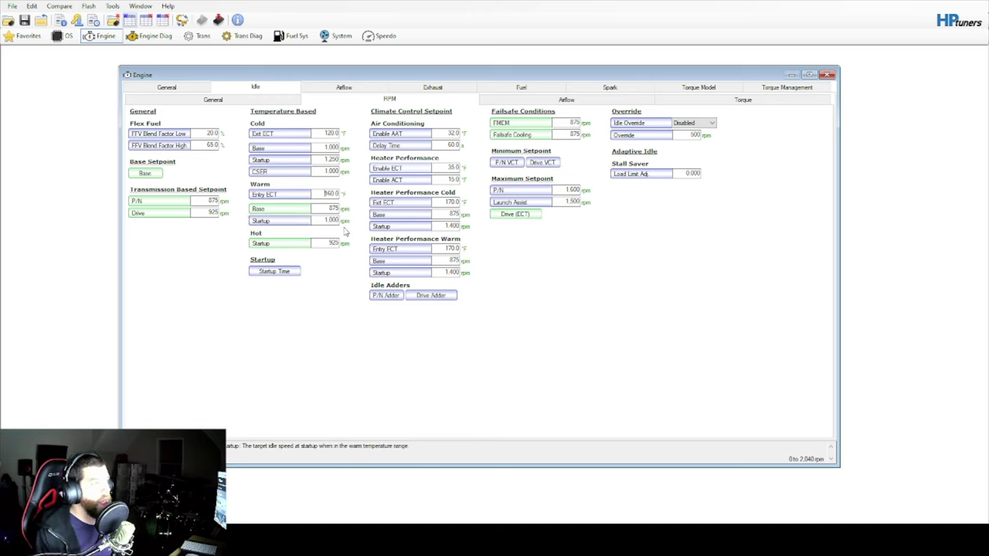
Review the warm base and startup idle speeds, the hot startup speed and the Drive setpoint
double_click(331, 208)
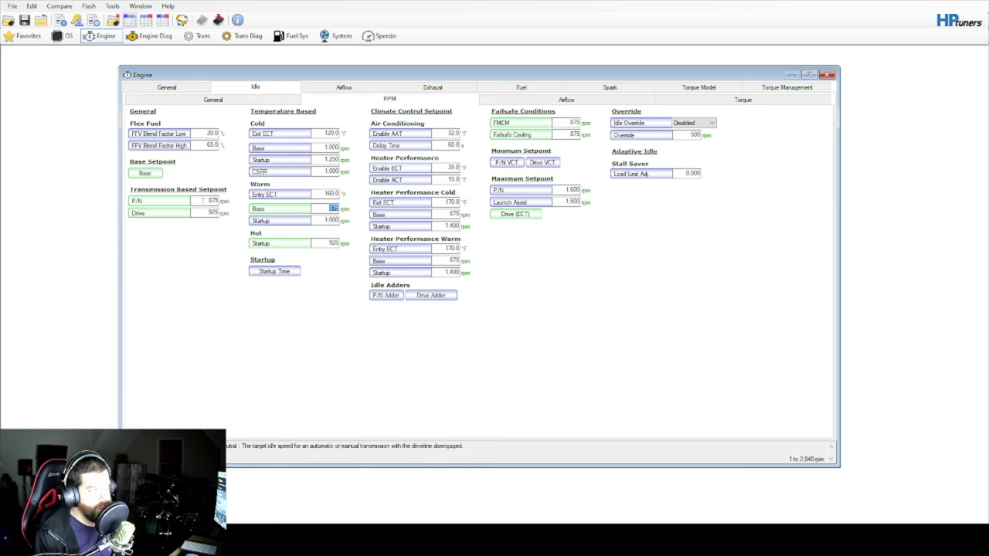
double_click(331, 220)
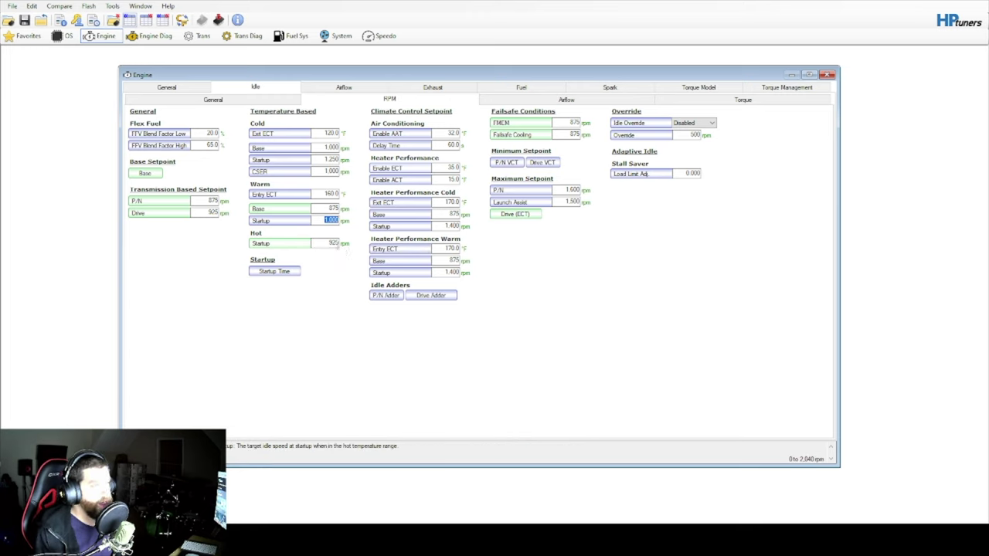
double_click(332, 244)
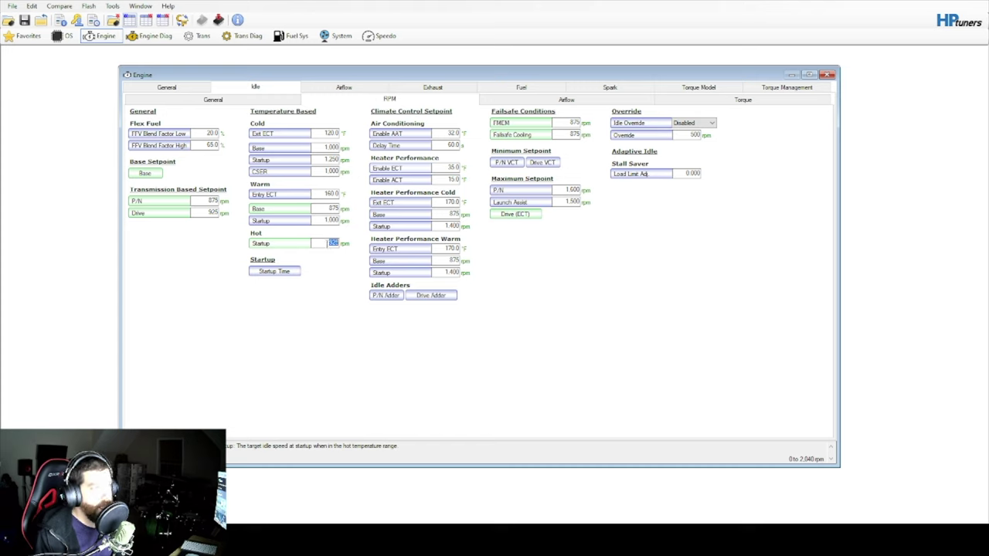
key(Tab)
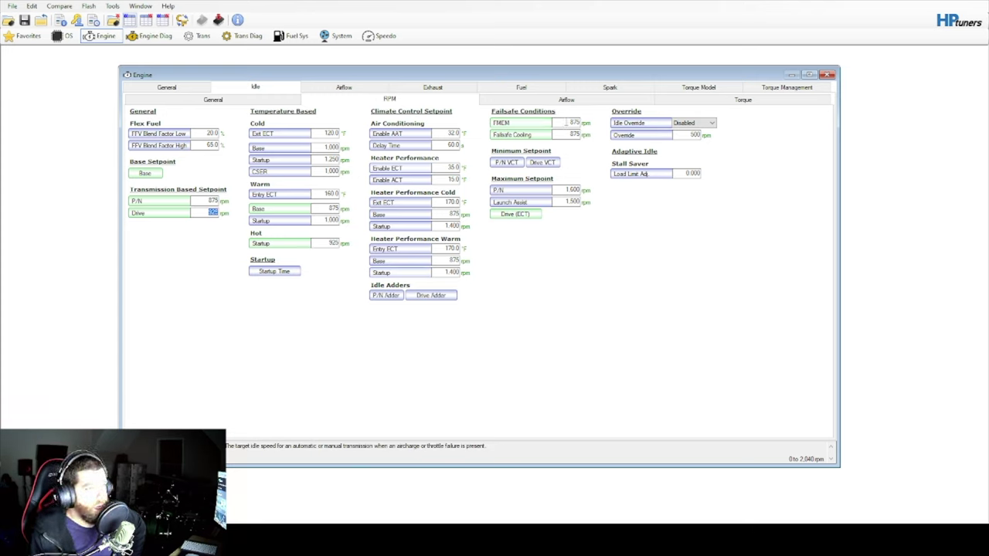
Compare the FMEM and Failsafe Cooling idle speeds with the comparison file and return to the current values
key(ctrl+Tab)
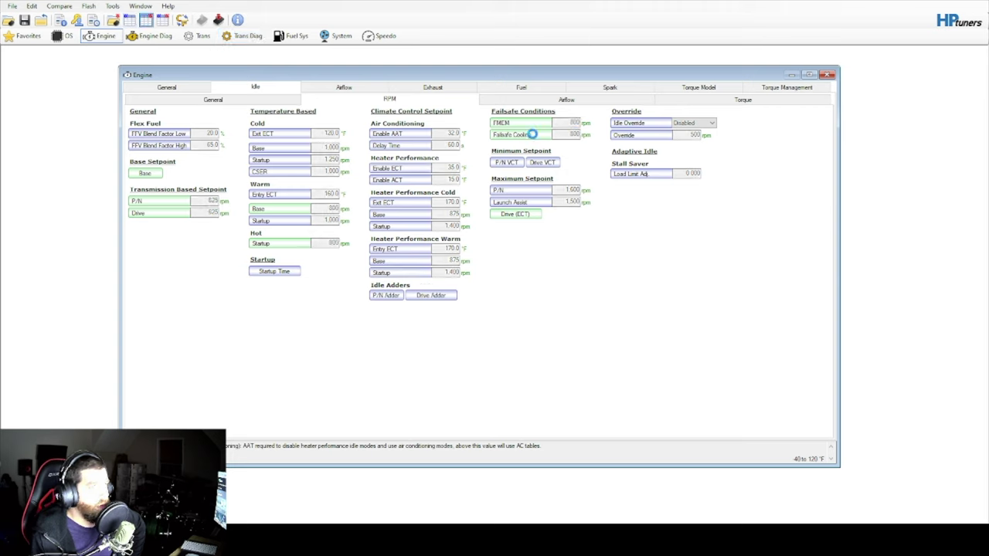
click(146, 20)
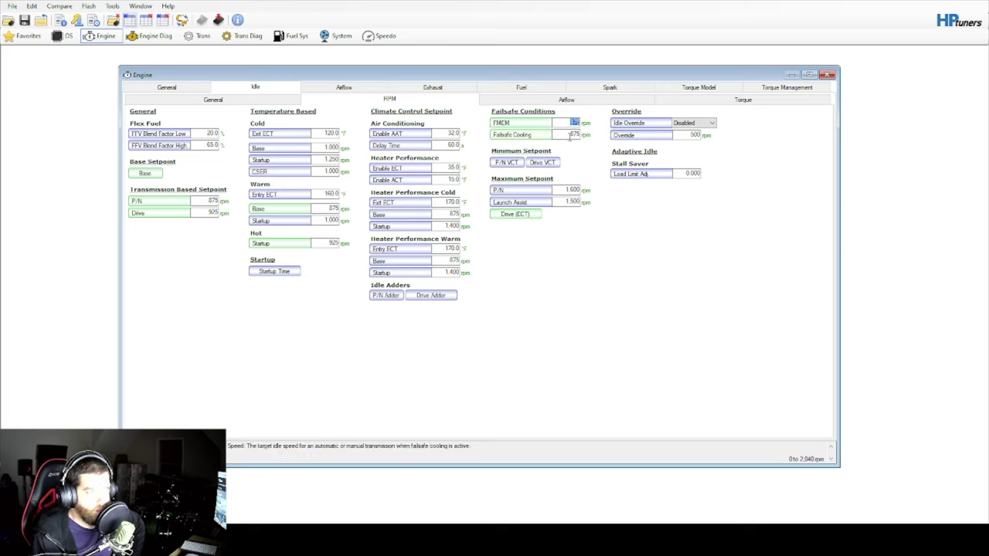
click(572, 135)
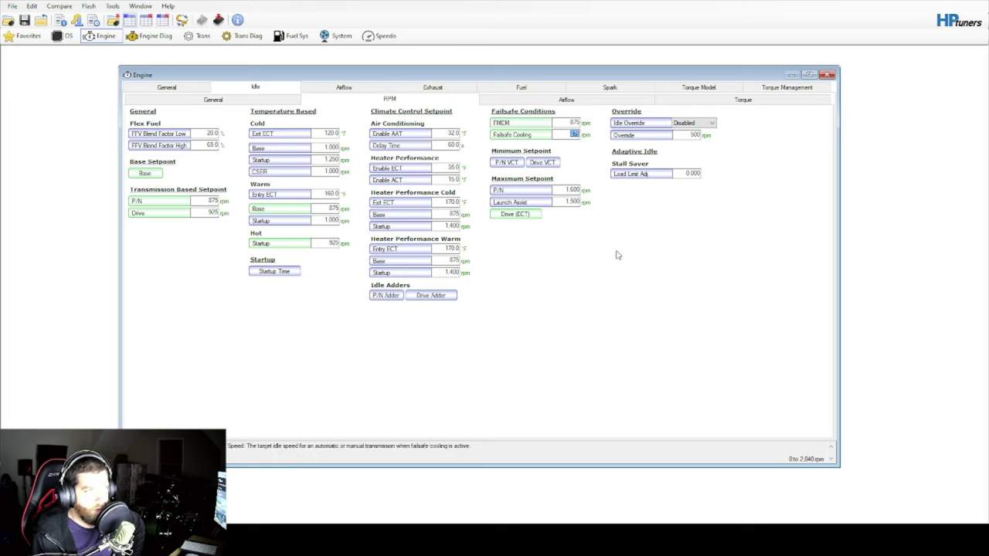
Open the Maximum Idle Speed Drive vs. ECT table and compare its current values with the comparison file's
click(516, 215)
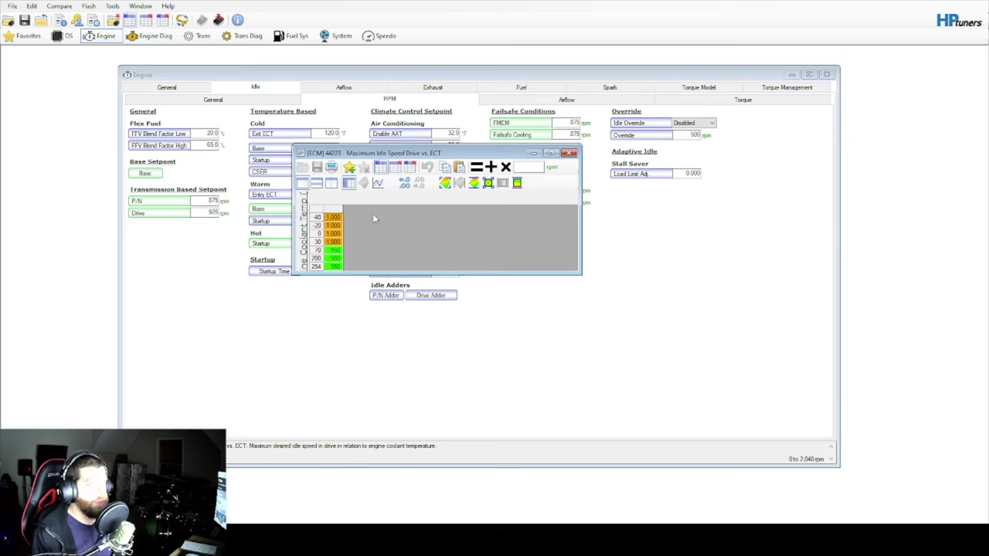
click(395, 167)
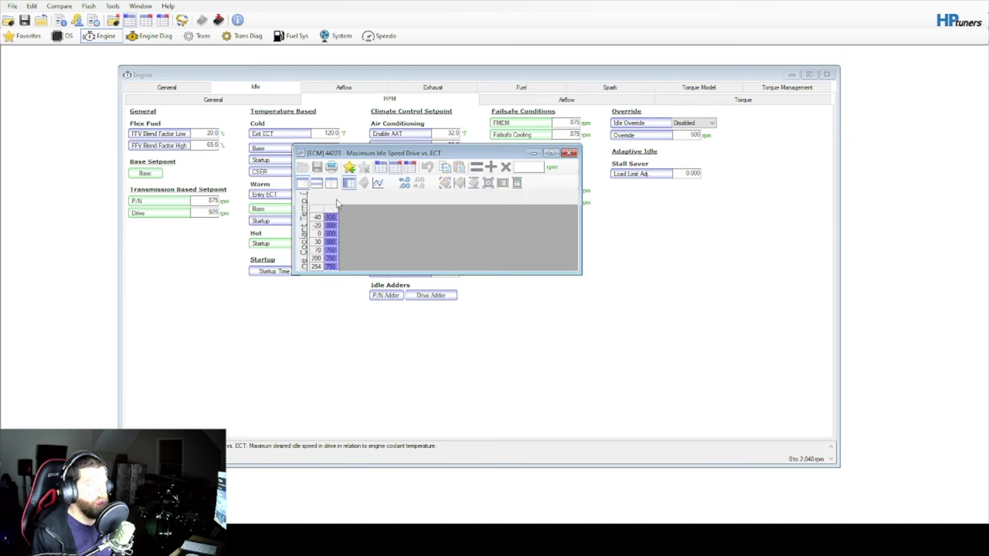
drag(402, 153, 369, 255)
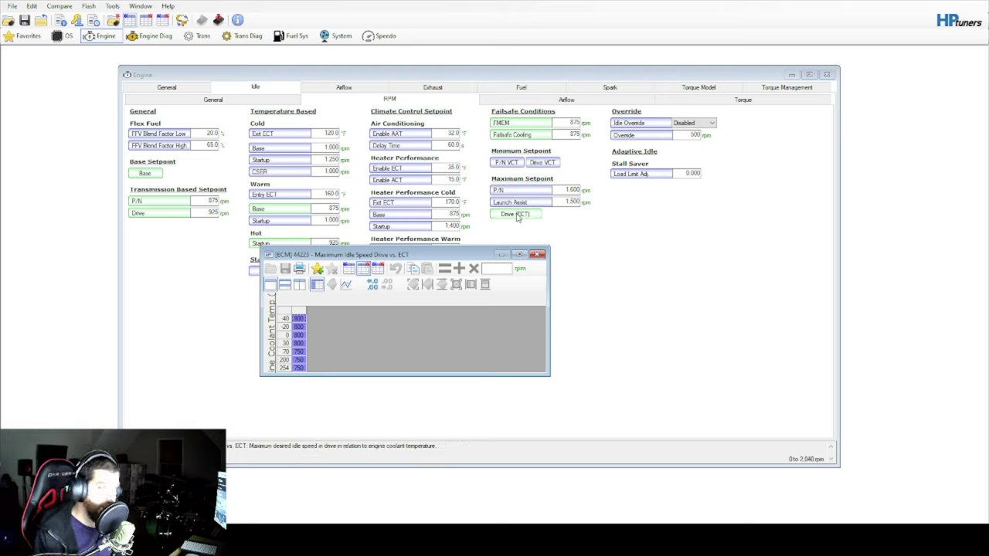
drag(299, 319, 305, 354)
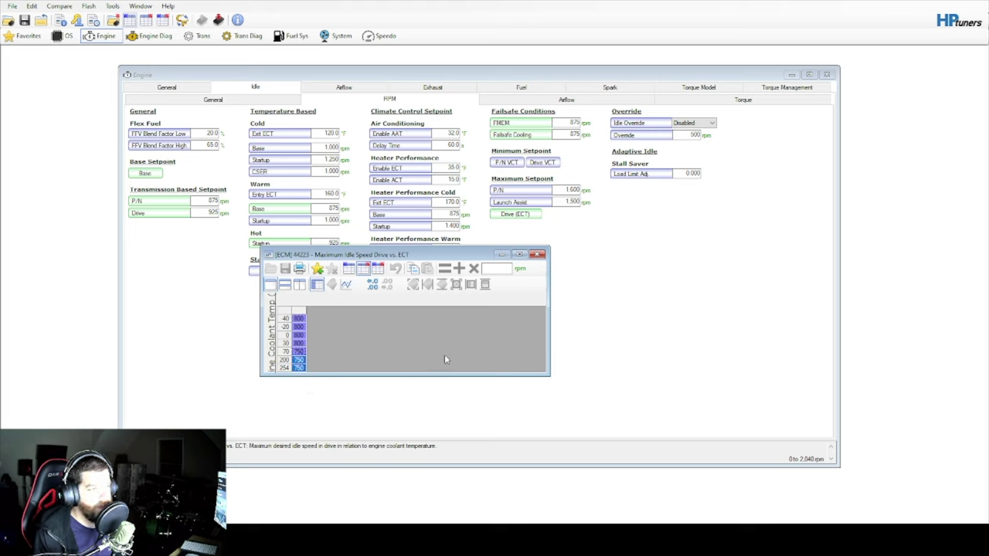
click(349, 268)
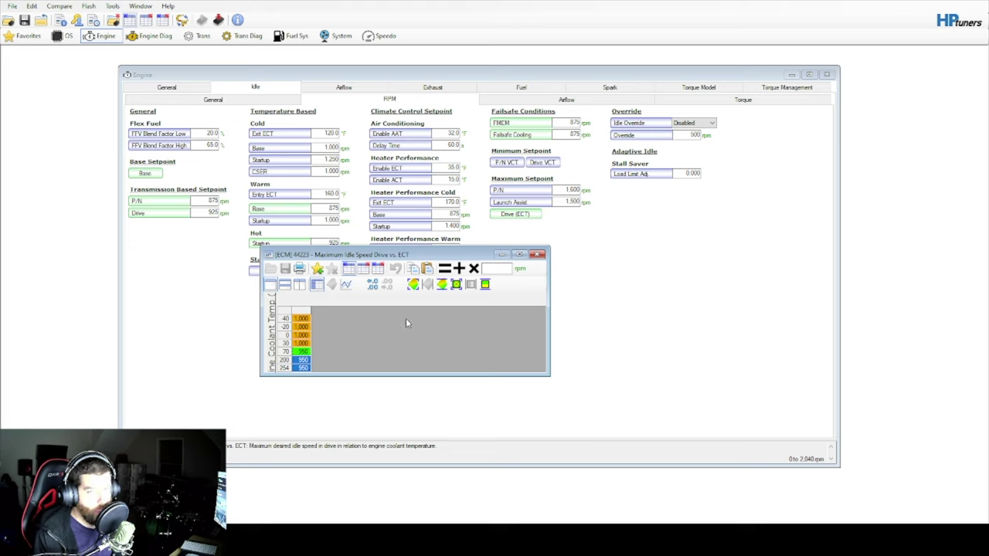
Check the Maximum Idle Speed Drive vs. ECT values across the coolant temperature range and close the table
drag(302, 352, 302, 359)
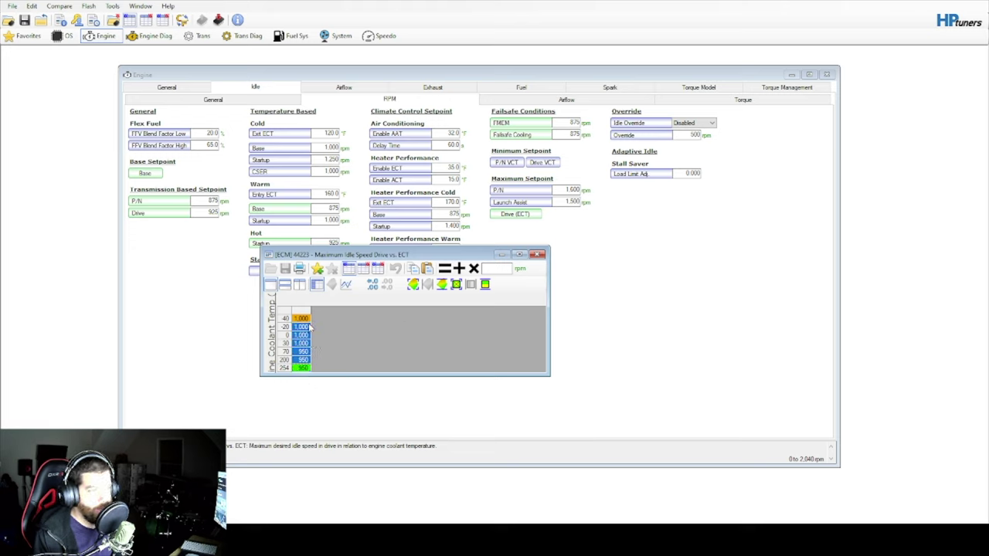
click(326, 369)
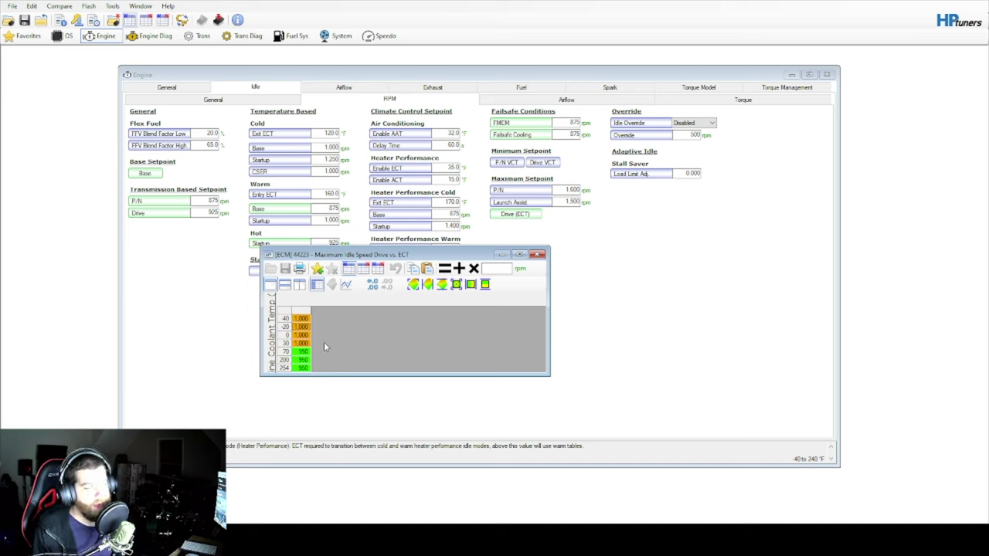
click(538, 254)
Review the P/N setpoint and hot startup speed together with the Maximum Idle Speed Drive vs. ECT table
click(210, 200)
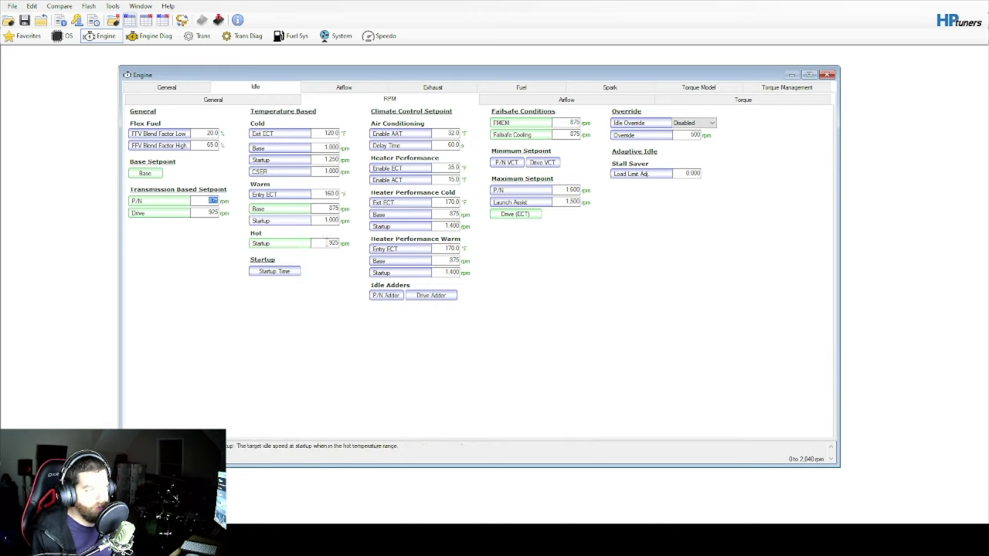
click(332, 243)
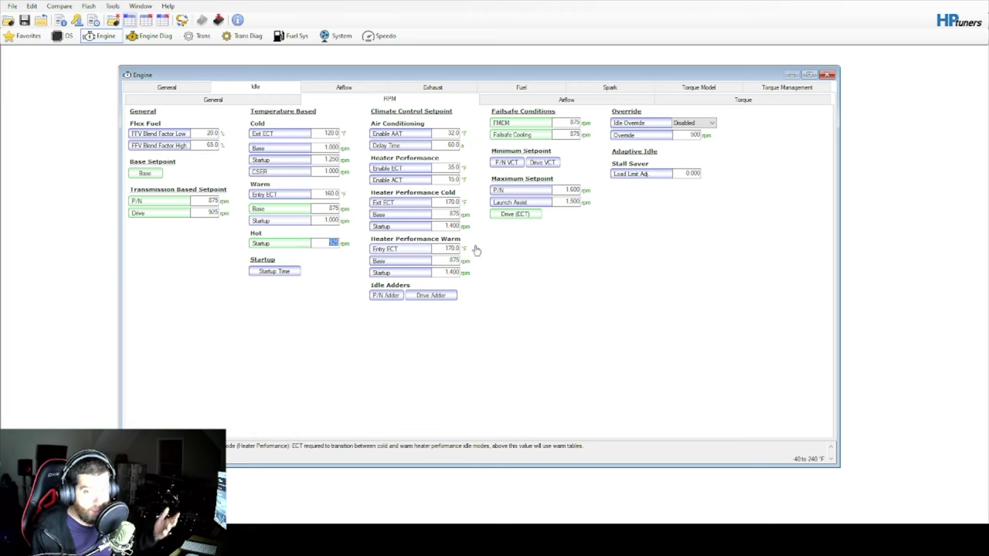
click(522, 216)
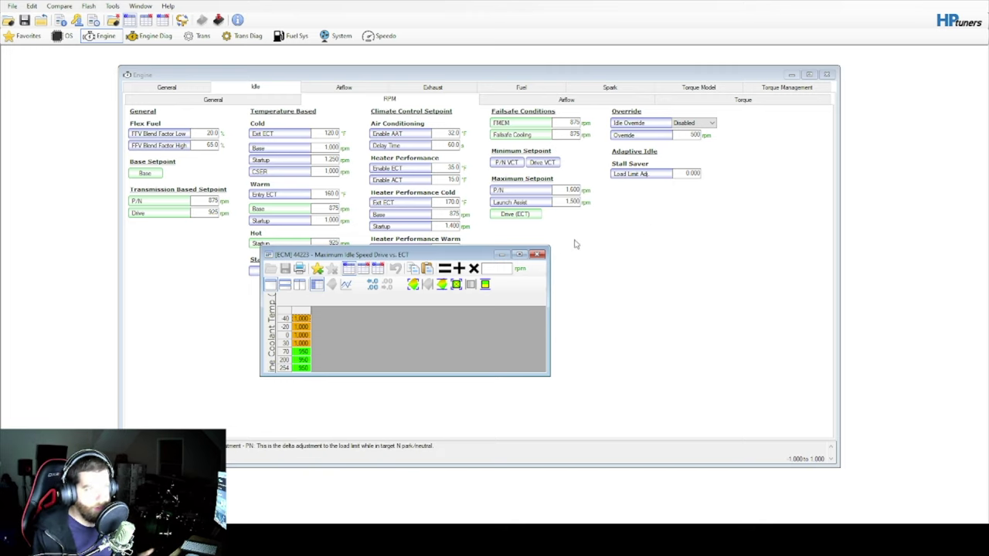
click(538, 254)
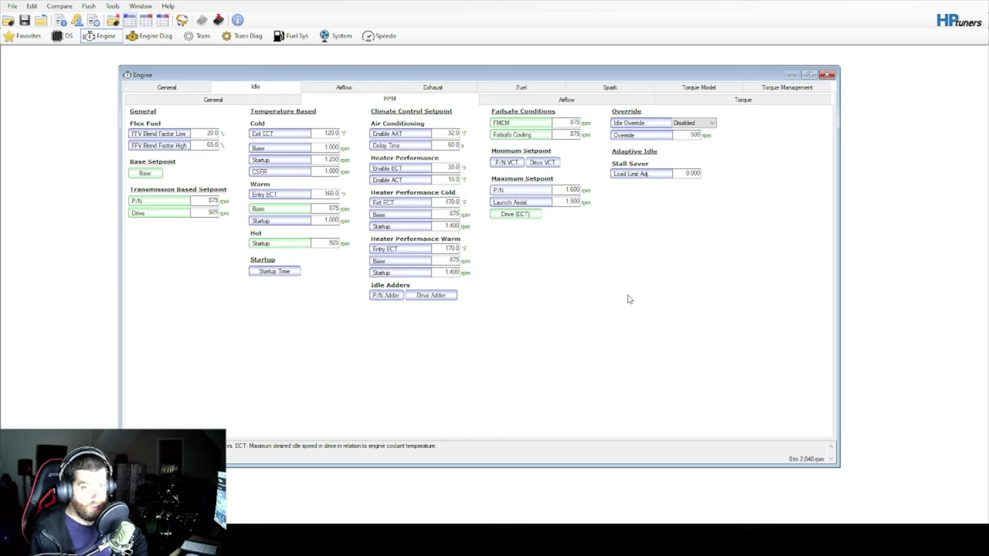
Compare the idle torque feedback's Max and Min Correction with the comparison file and return to the current values
click(689, 105)
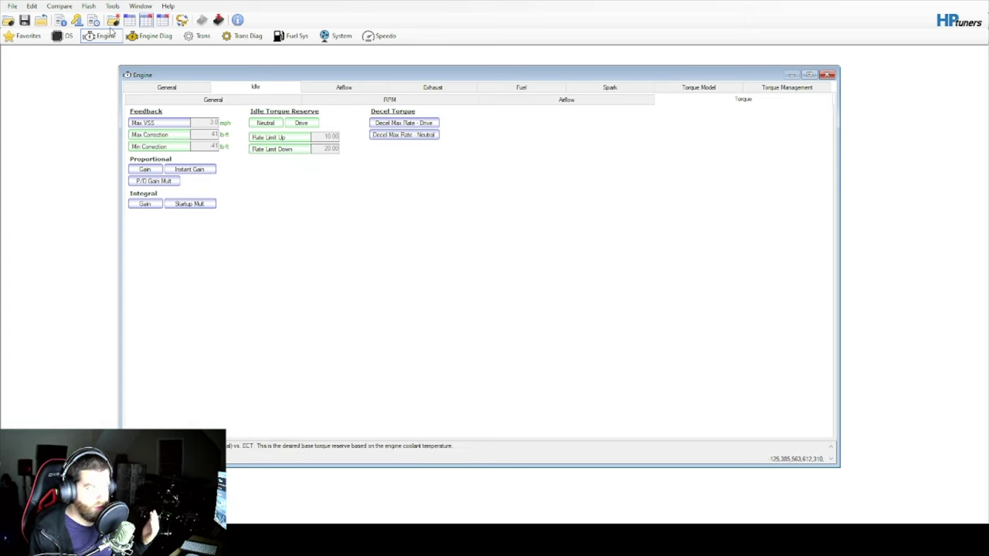
click(303, 124)
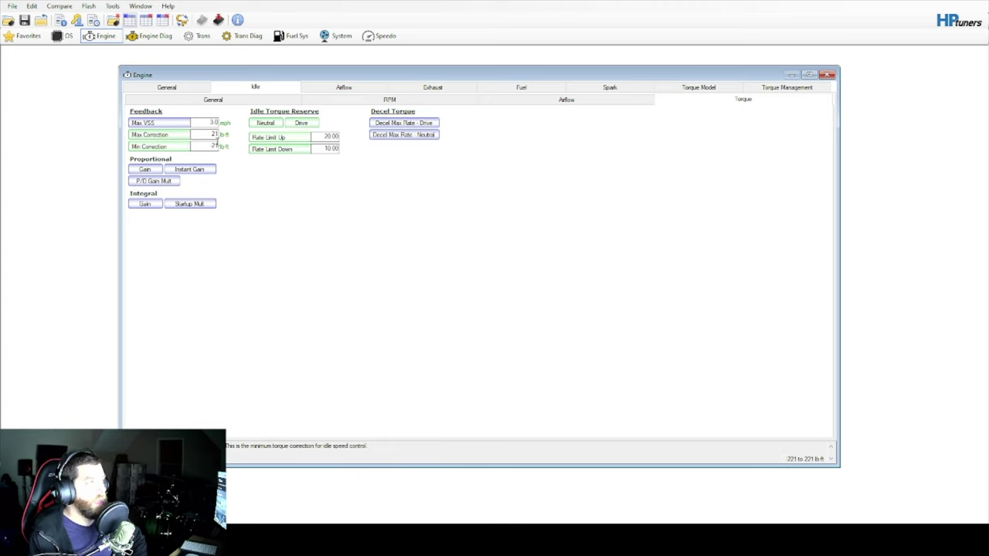
click(215, 134)
key(Down)
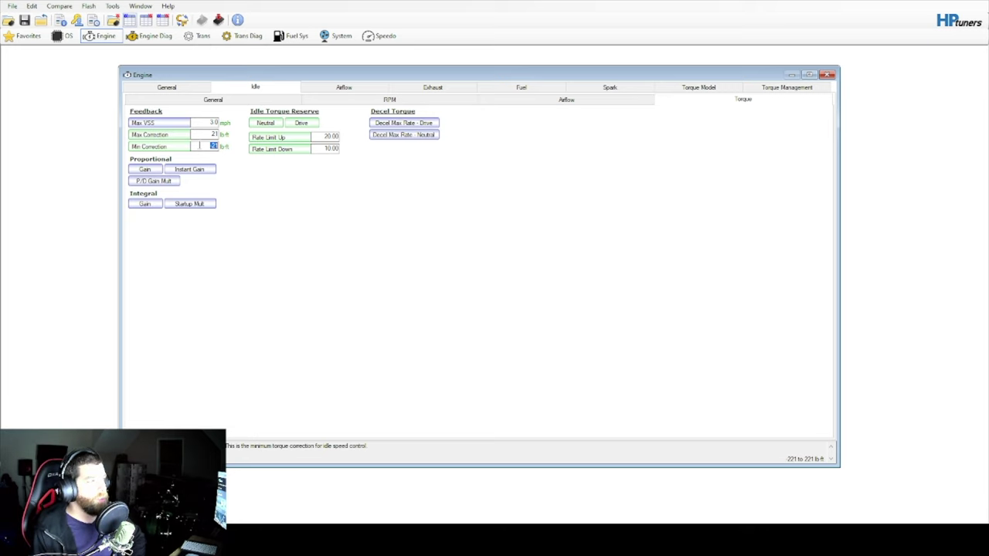
click(217, 135)
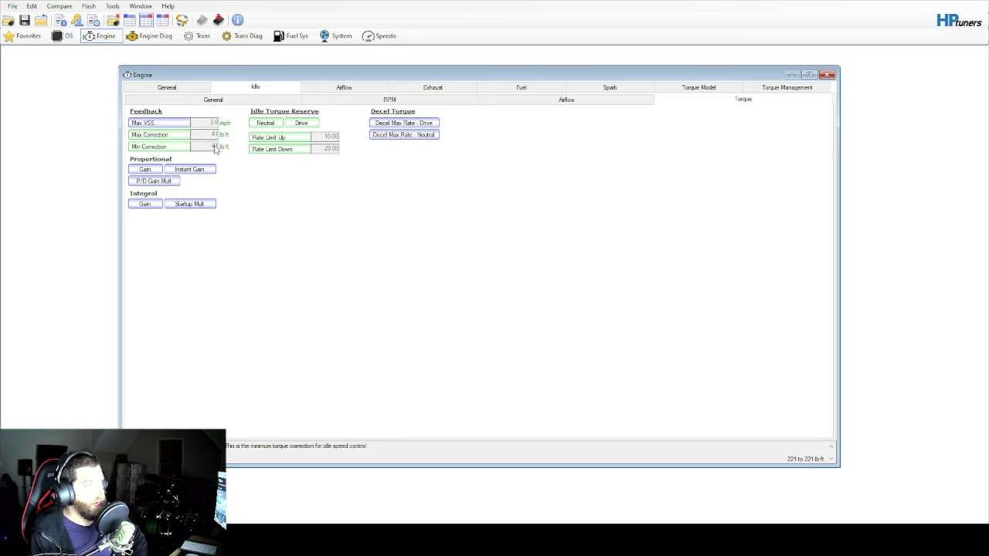
click(126, 21)
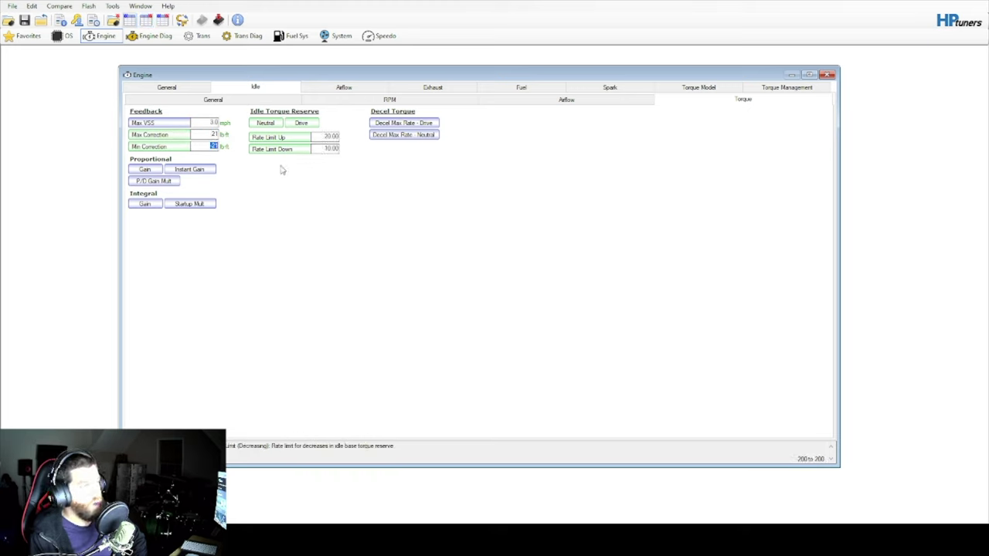
Compare the Idle Torque Reserve (Drive) vs. ECT table with the comparison file's and close it
click(301, 125)
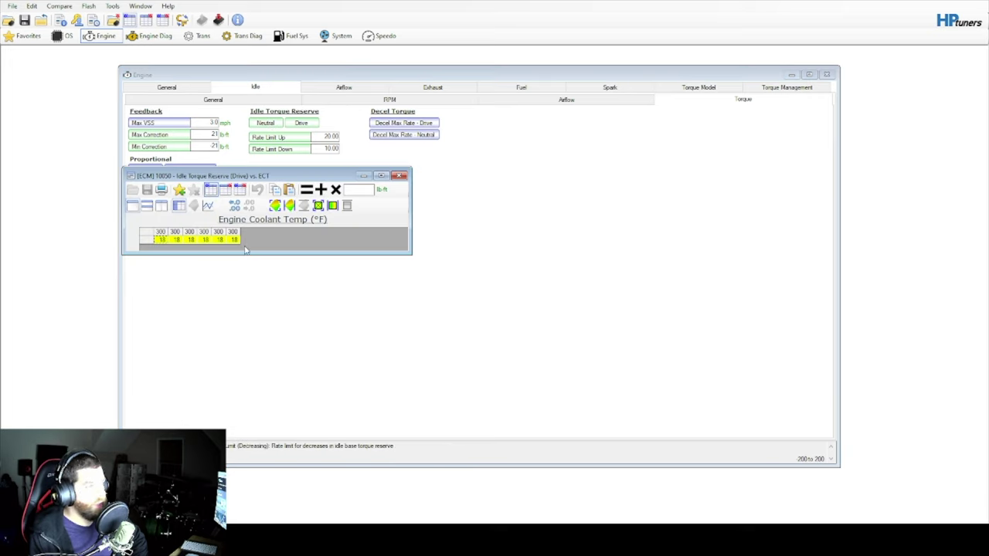
click(133, 21)
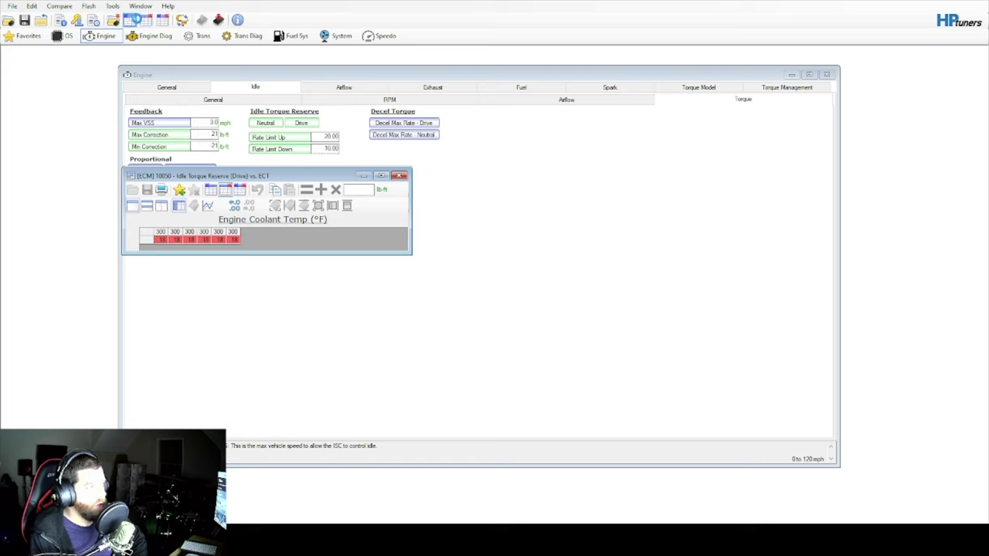
click(146, 21)
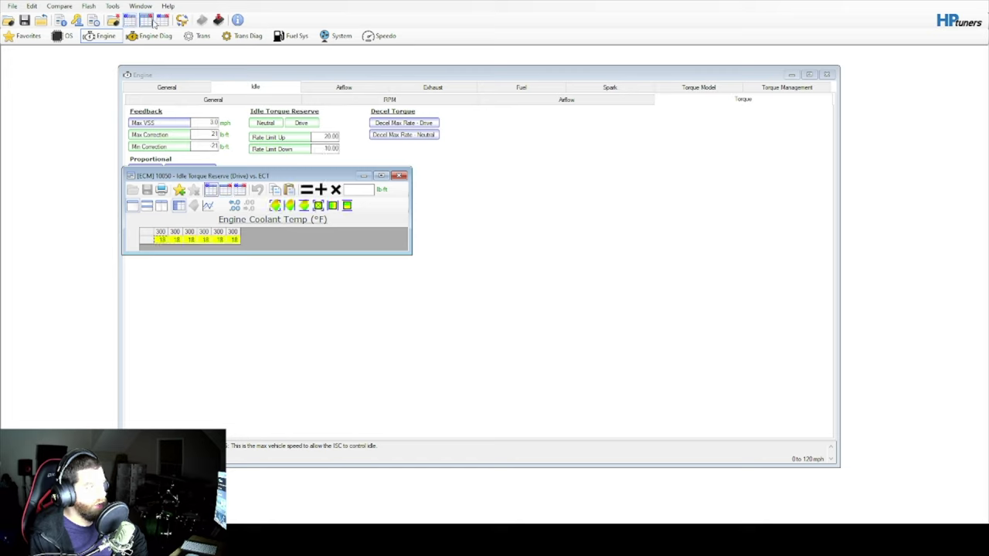
click(398, 176)
Open the Idle Torque Reserve (Neutral) vs. ECT table and examine the comparison file's values
click(268, 124)
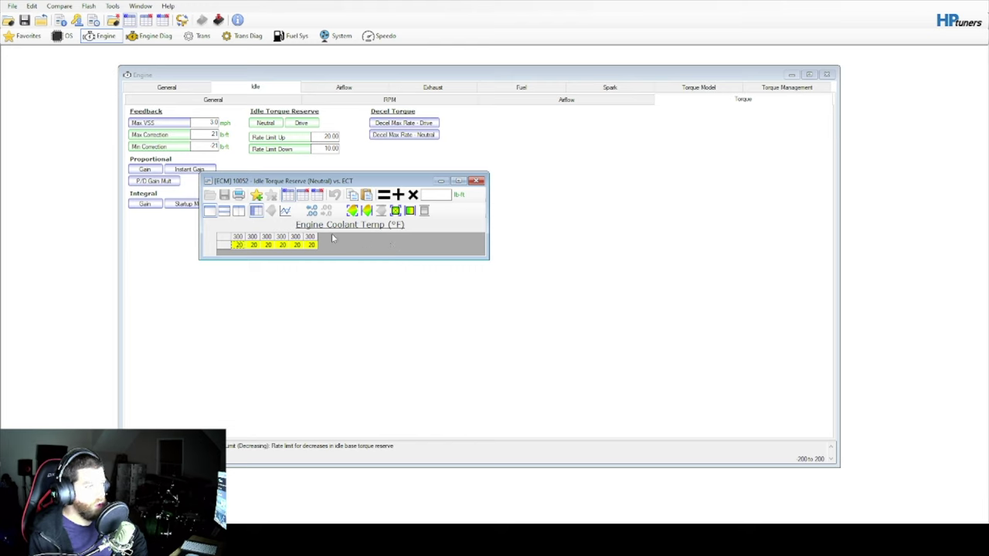
click(302, 195)
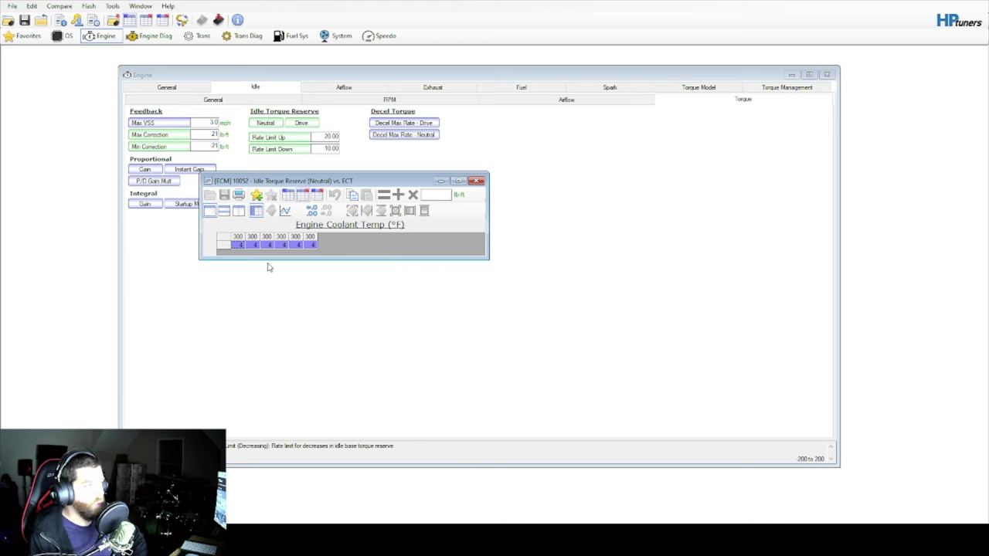
drag(238, 246, 330, 260)
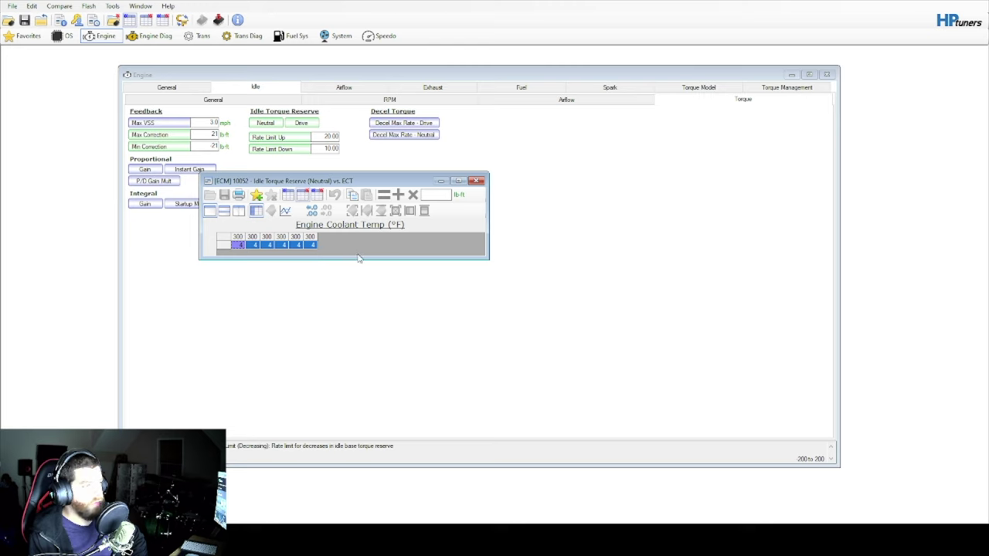
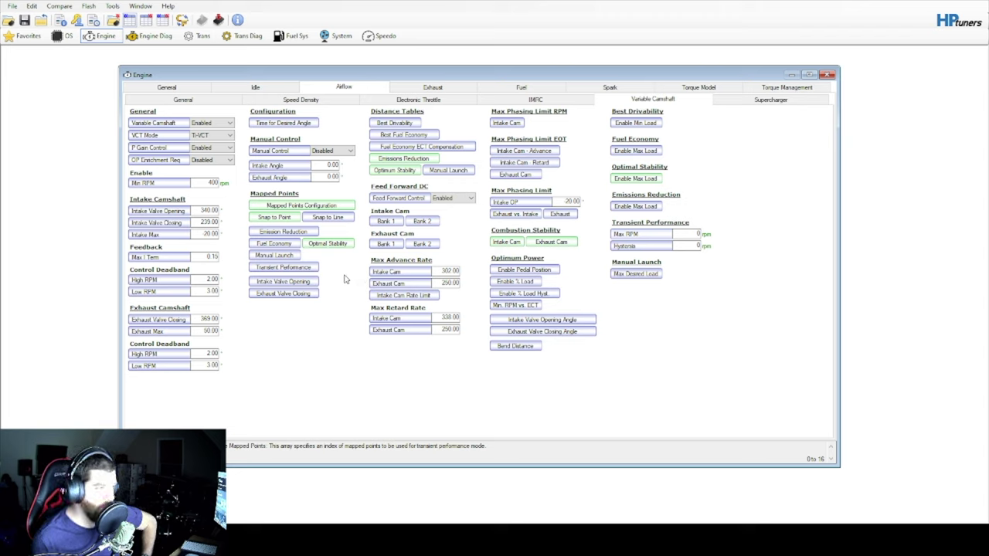
Open the Intake Valve Opening and Exhaust Valve Closing mapped point tables beside the Engine window and check the base exhaust valve closing angle
click(271, 282)
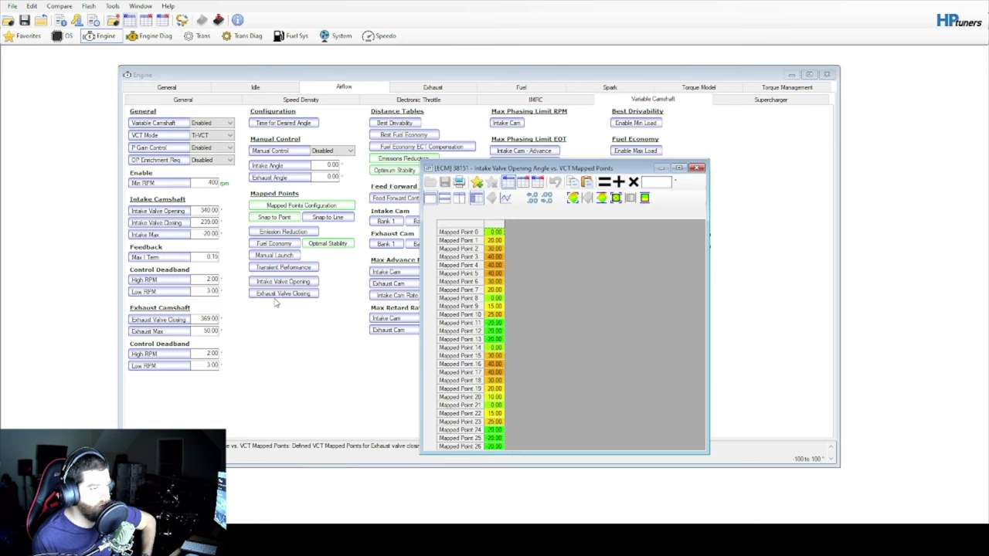
key(Escape)
click(283, 281)
drag(526, 88, 803, 160)
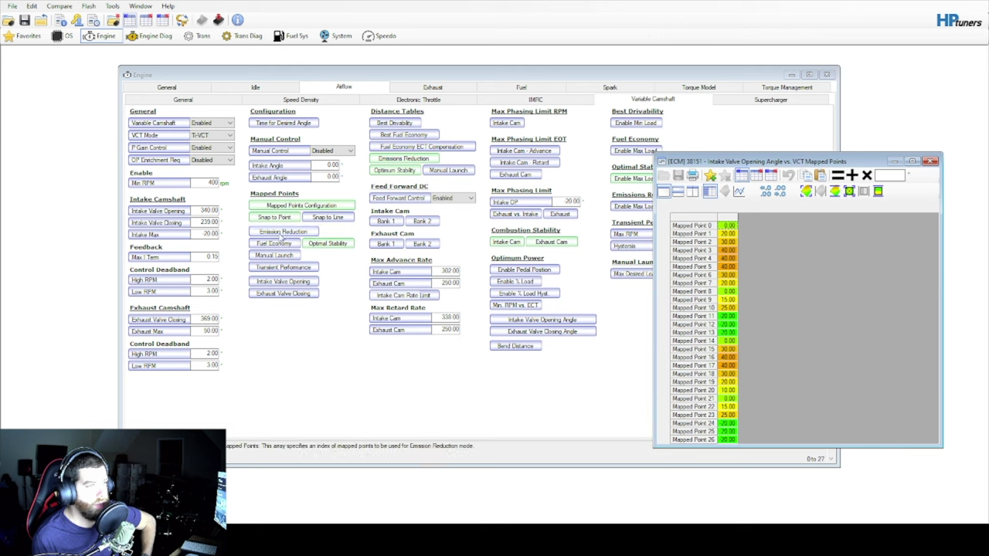
click(282, 293)
drag(873, 153, 787, 122)
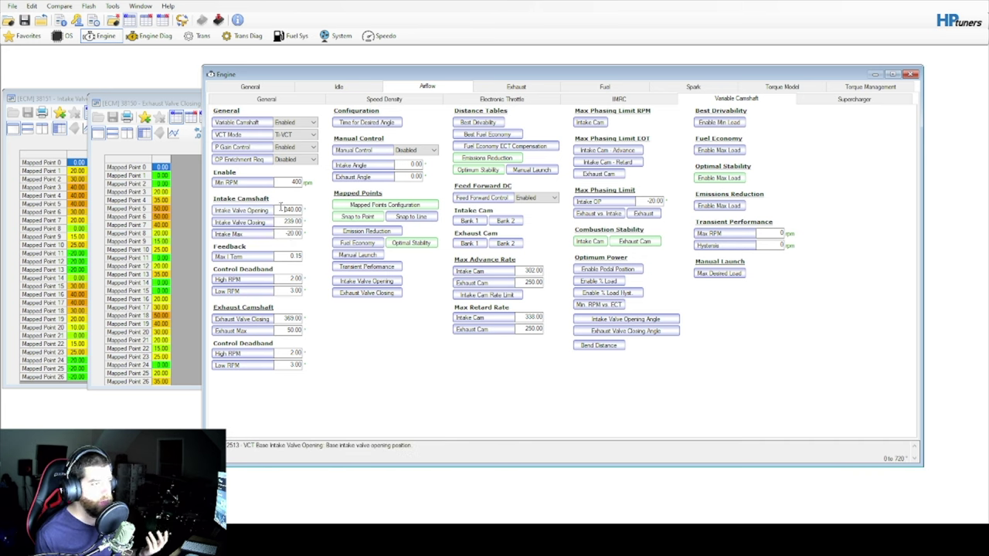
click(292, 319)
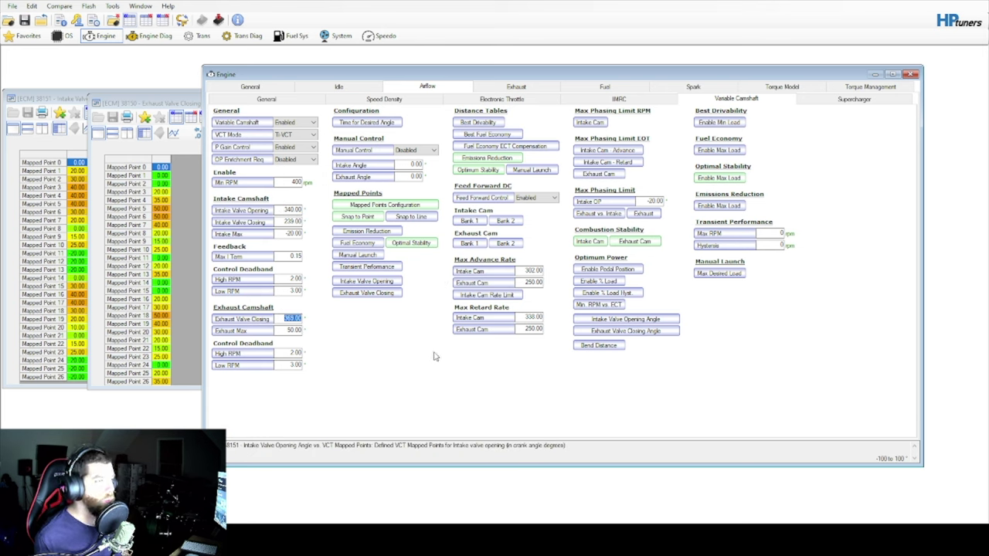
click(284, 319)
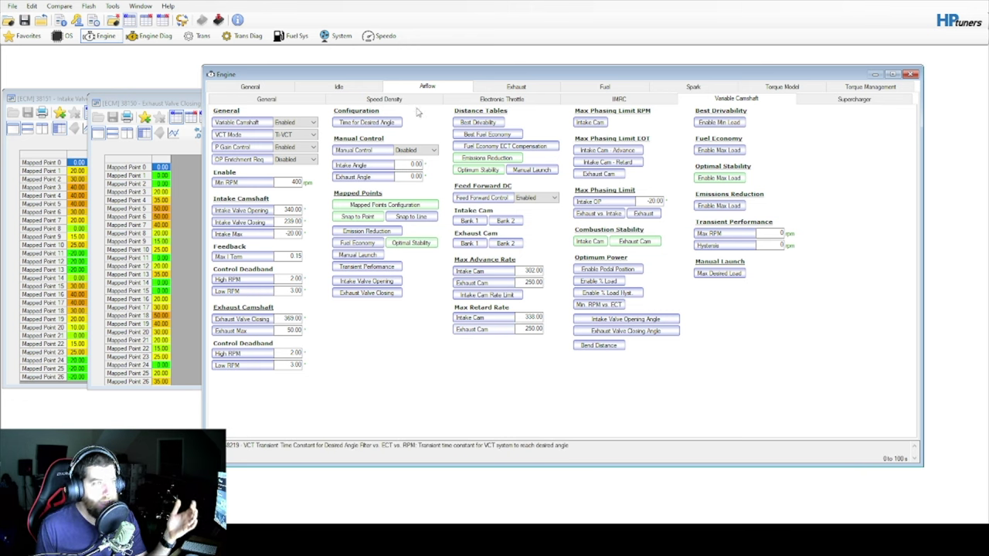
View the Speed Density MAP Quadratic Term table for VCT Mapped Point 0 and close it
click(399, 104)
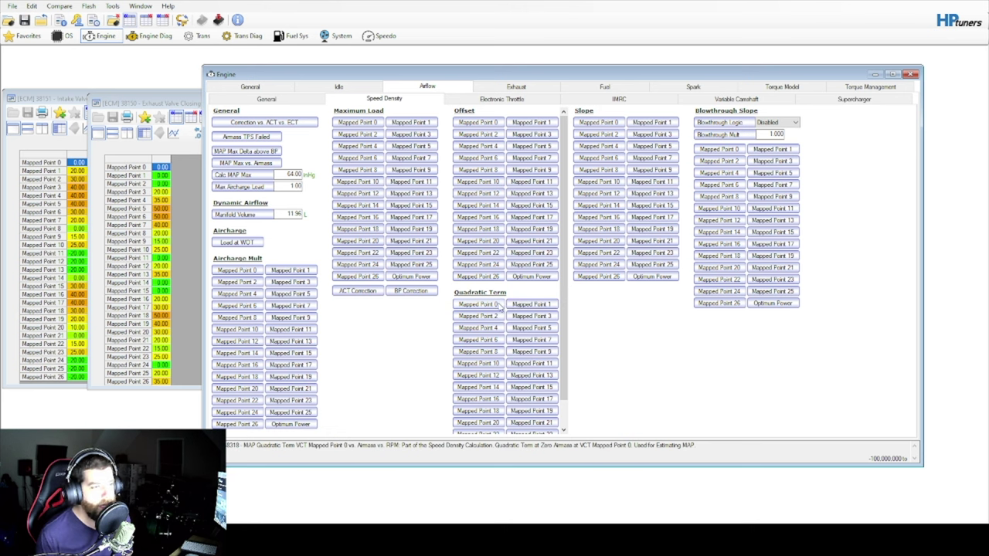
click(499, 308)
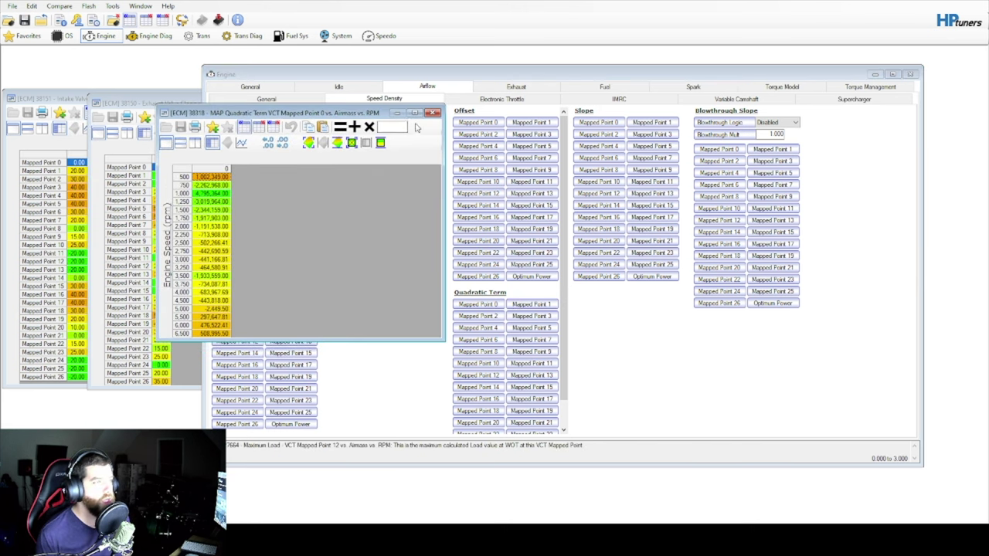
click(435, 112)
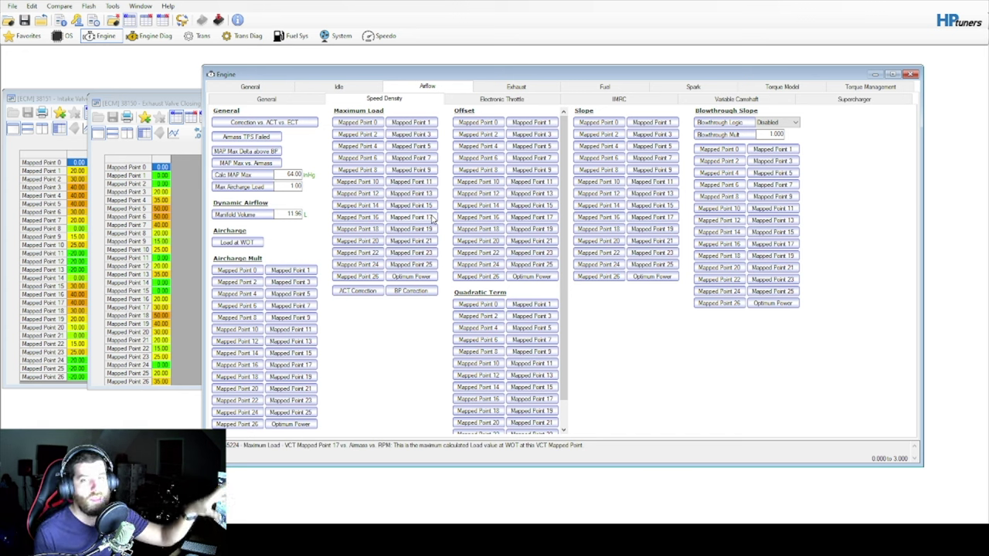
Return to the Variable Camshaft settings and review the Intake Valve Opening and Exhaust Valve Closing angles by mapped point
click(777, 100)
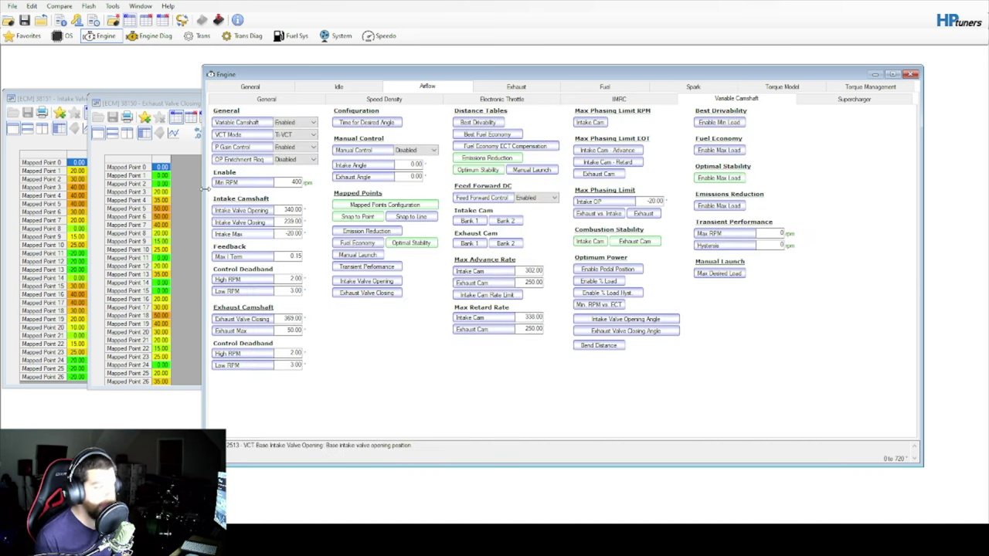
click(76, 260)
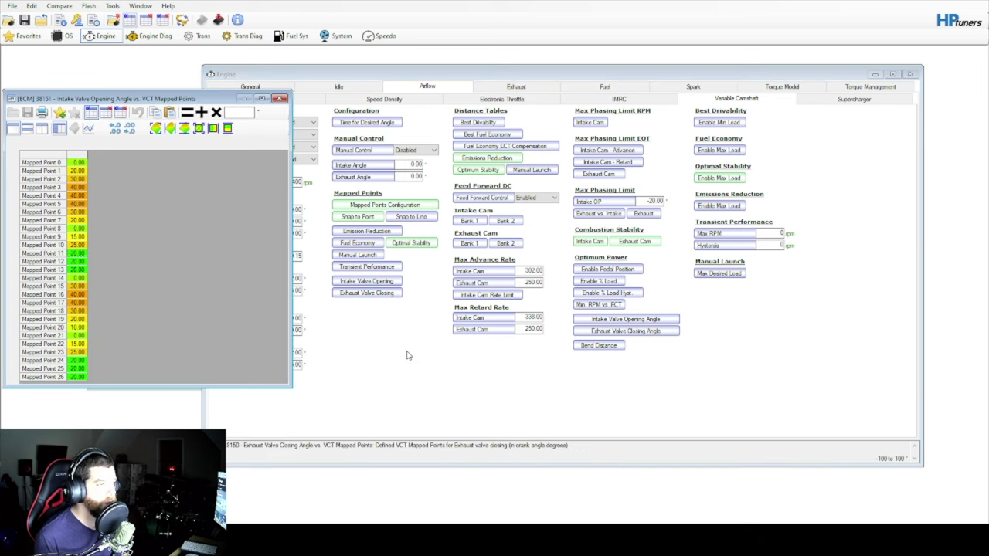
click(378, 293)
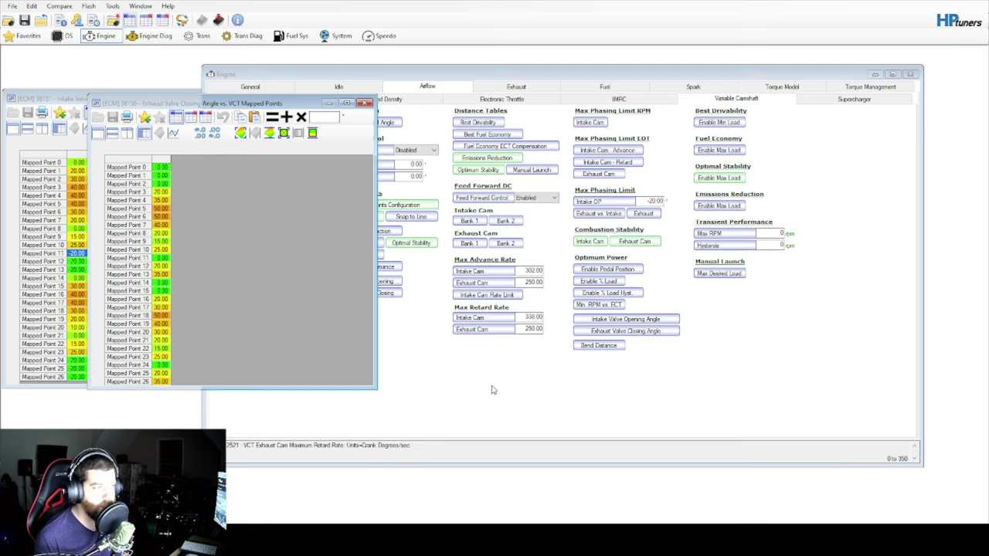
click(446, 353)
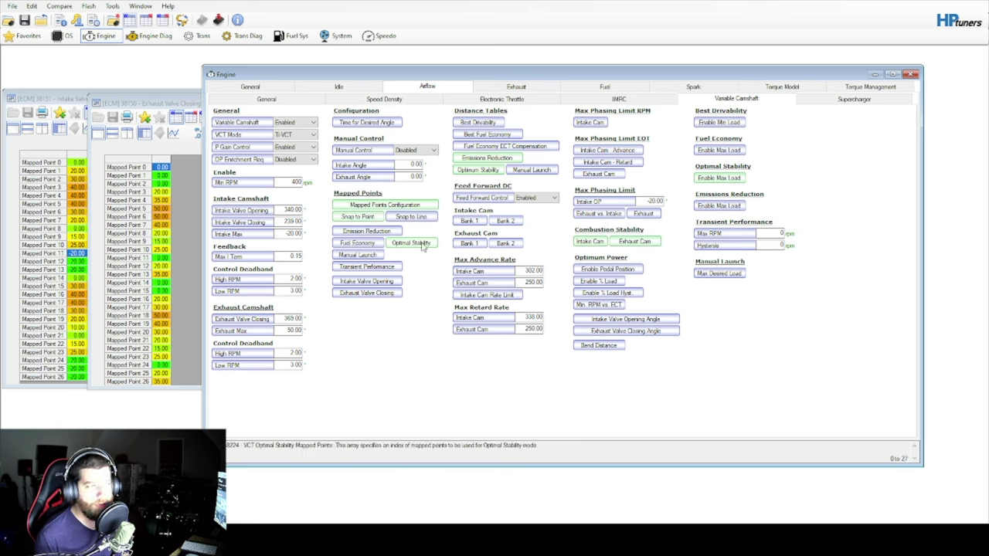
Open the VCT Optimal Stability Max Desired Load vs. RPM table and compare its current values with the comparison file's
click(714, 182)
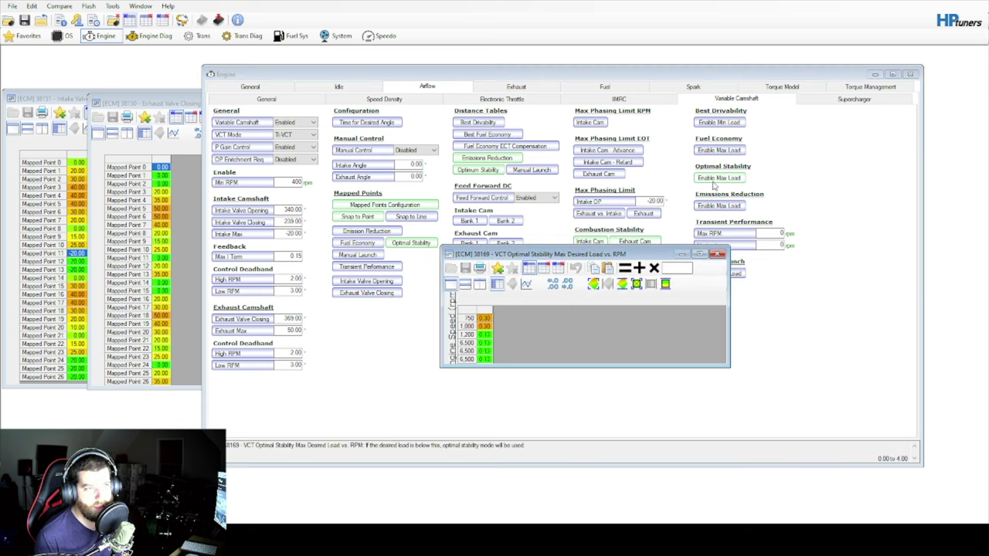
click(483, 318)
scroll(513, 343, down, 2)
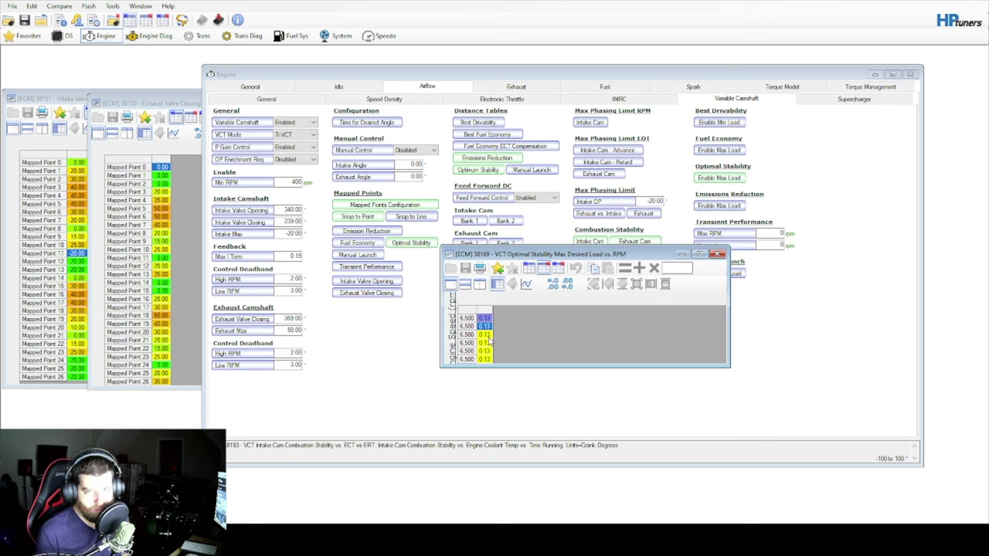
drag(487, 351, 469, 323)
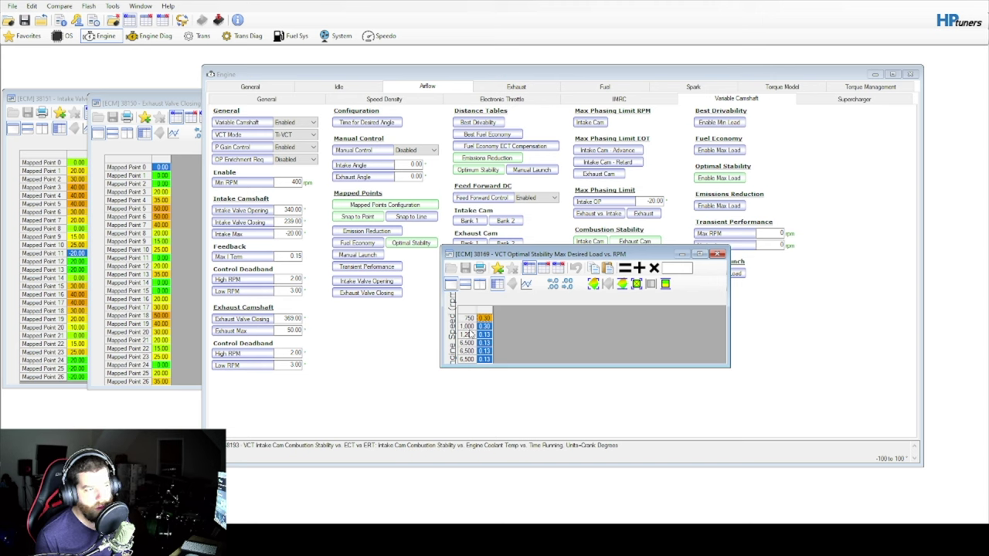
click(485, 334)
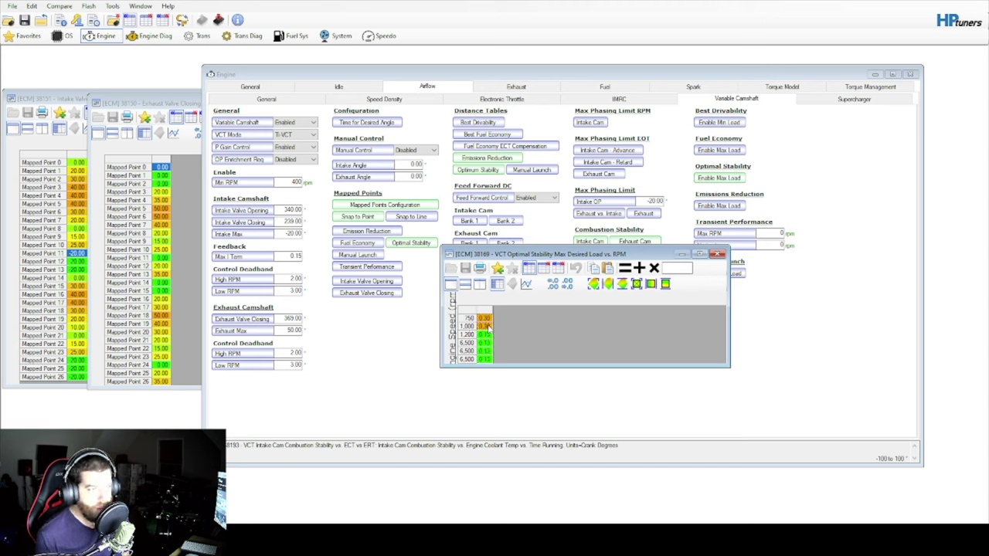
click(483, 317)
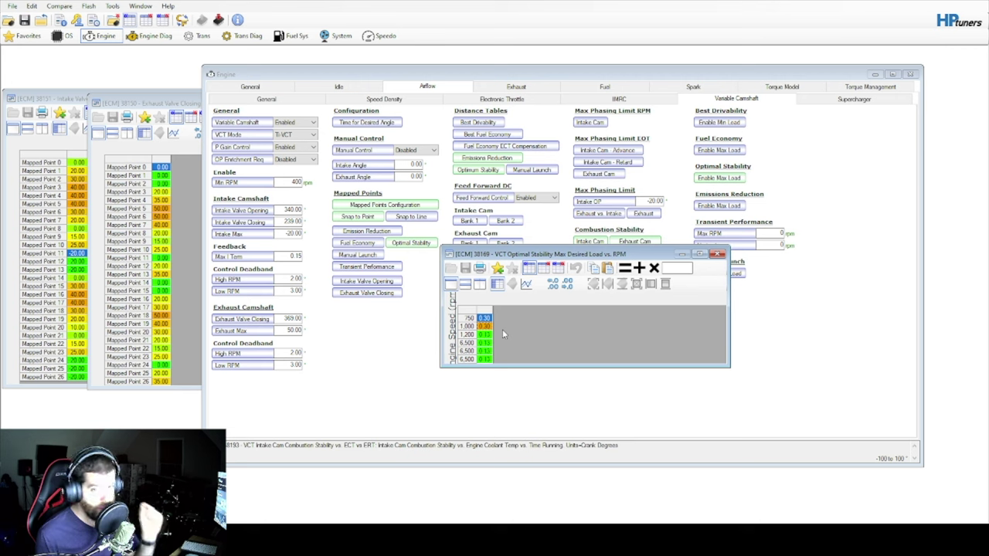
Examine the max desired load values at 750 rpm and from 1,200 to 6,500 rpm in the VCT Optimal Stability table and close it
click(484, 335)
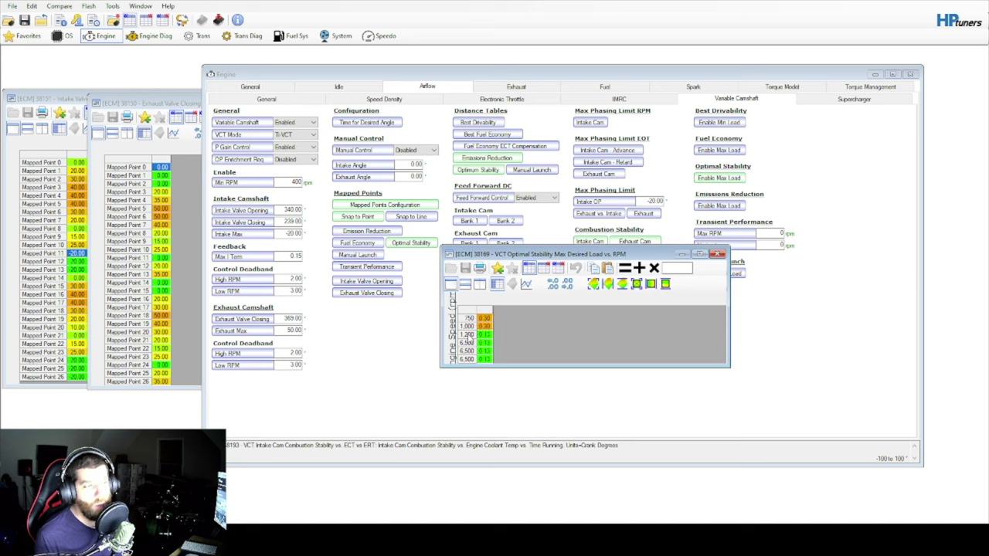
drag(484, 336, 484, 359)
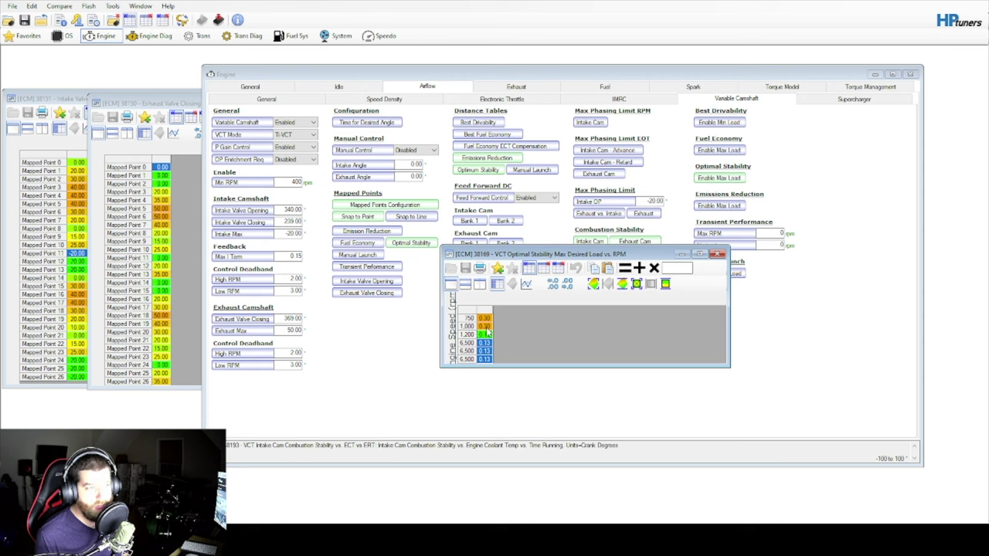
click(484, 318)
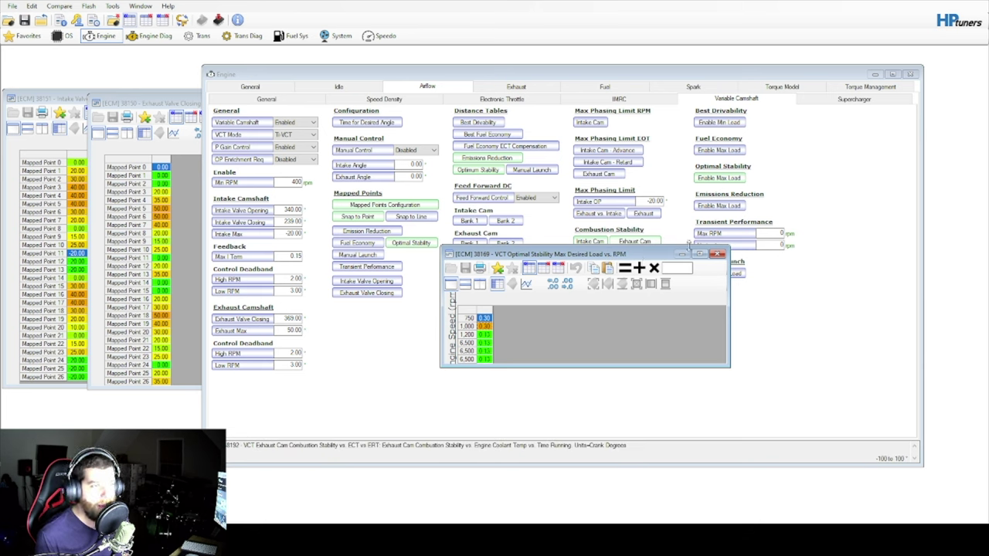
click(719, 255)
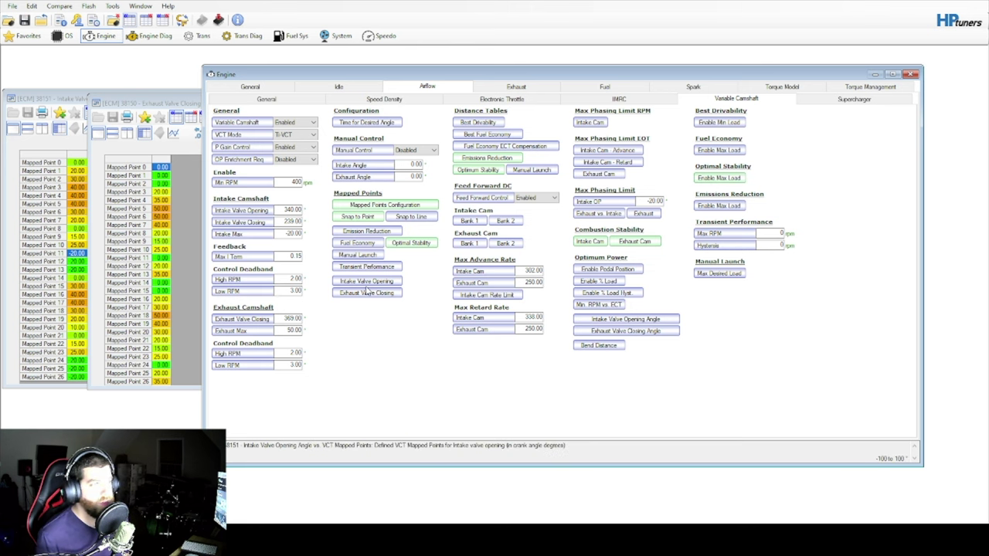
View the Mapped Points Configuration and Snap to Point Allowed tables, closing each one
click(359, 203)
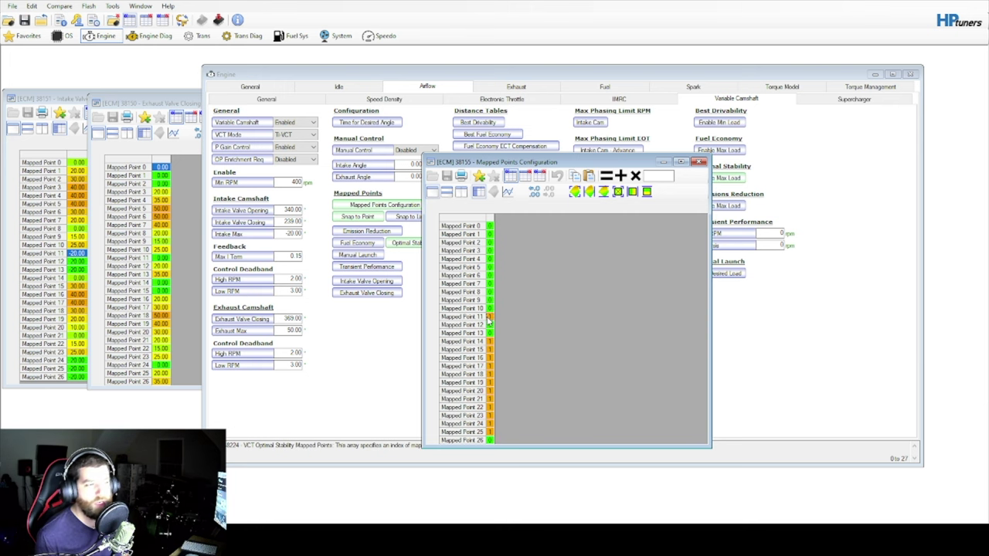
click(699, 162)
click(357, 217)
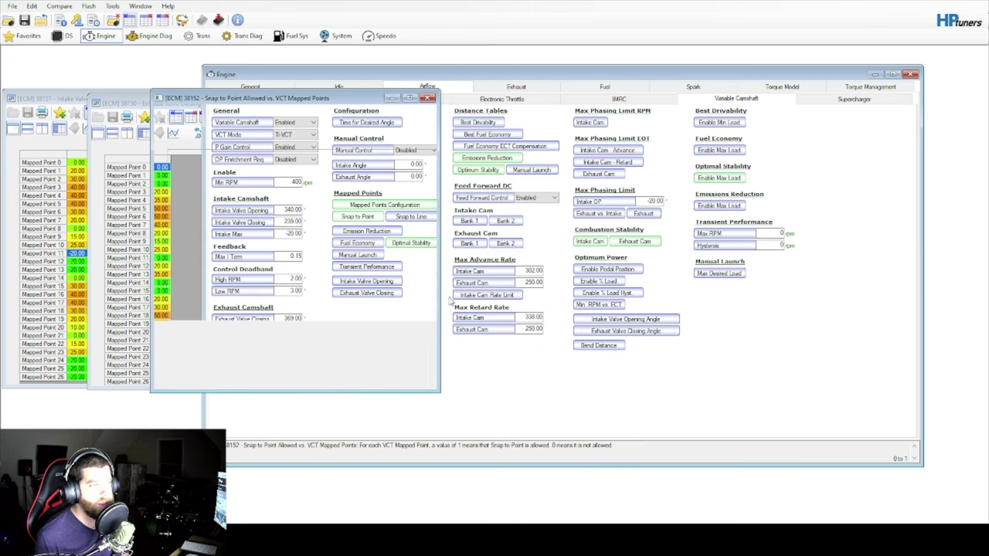
key(0)
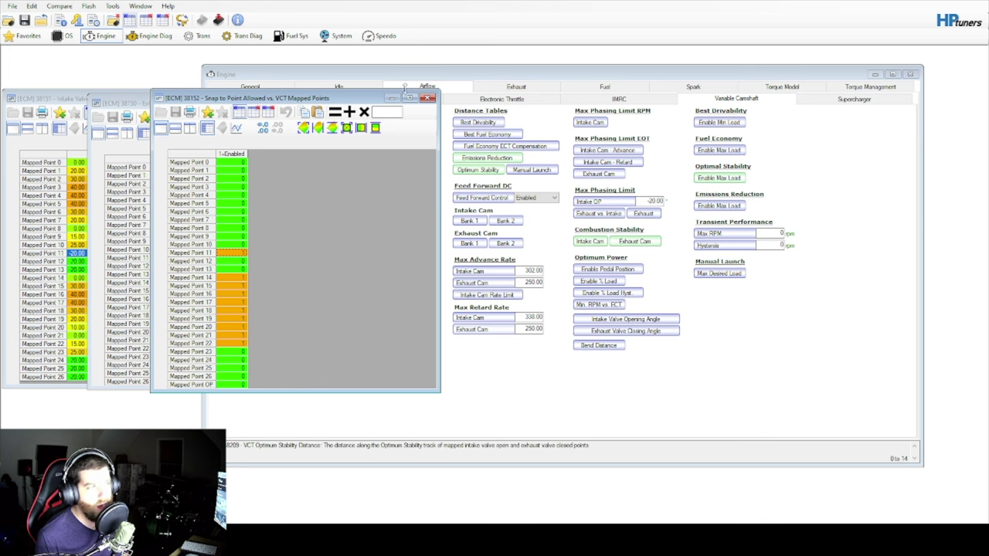
click(427, 98)
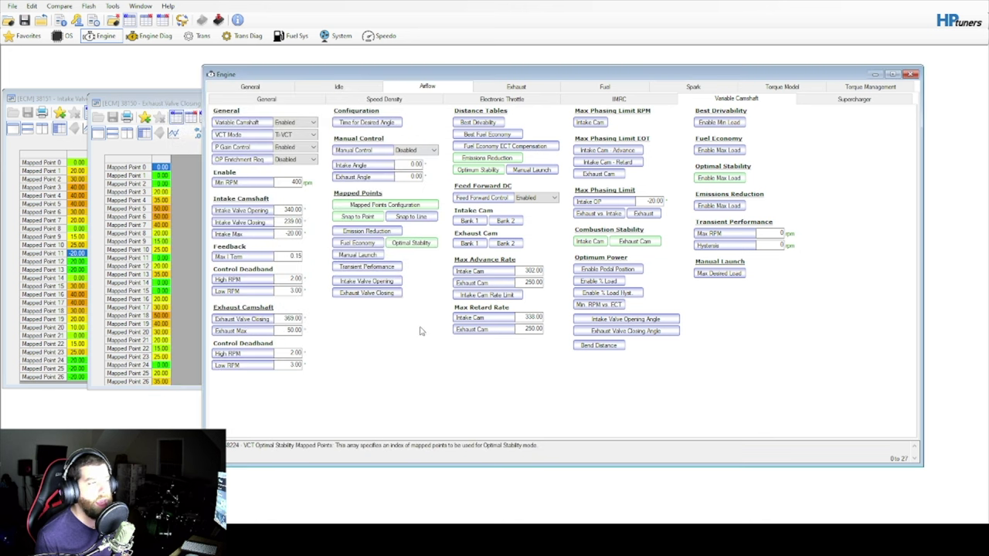
Review the VCT Optimal Stability Mapped Points indexes 0 to 6 alongside the Optimum Stability Distance table
click(410, 242)
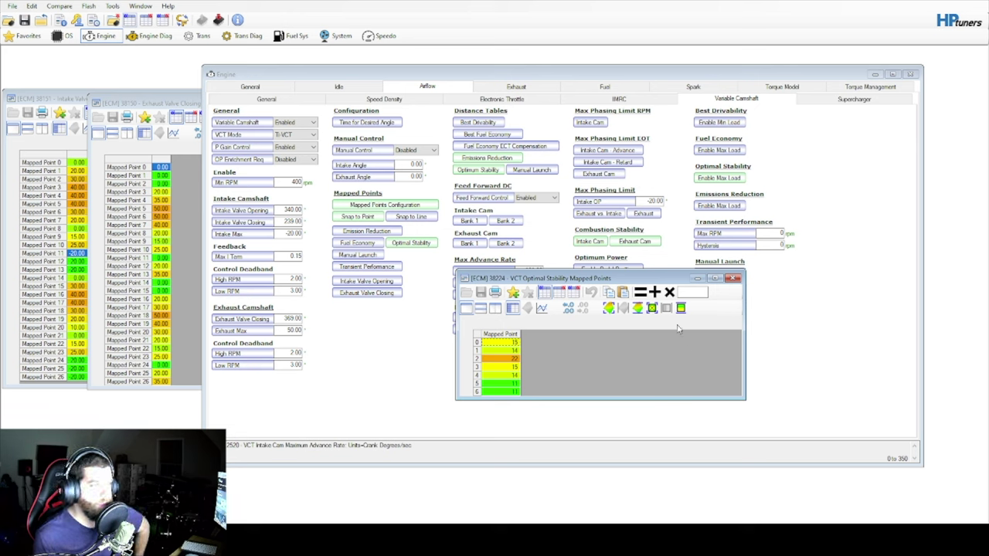
click(495, 173)
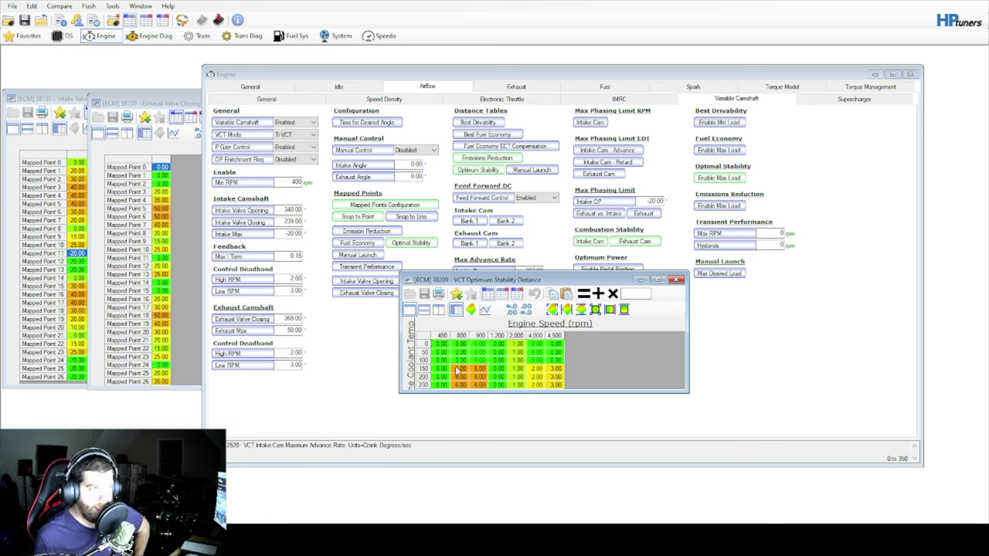
click(415, 244)
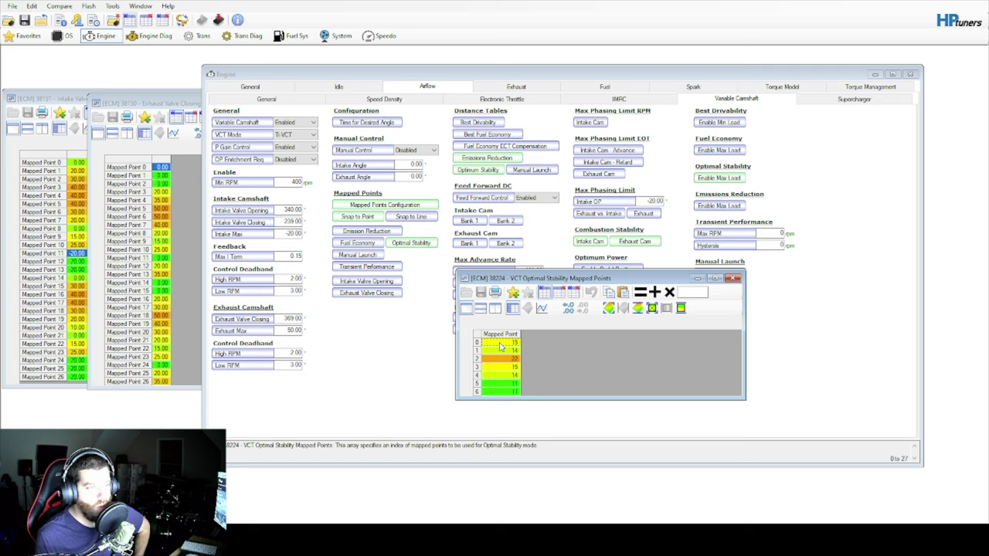
drag(500, 347, 503, 390)
click(504, 389)
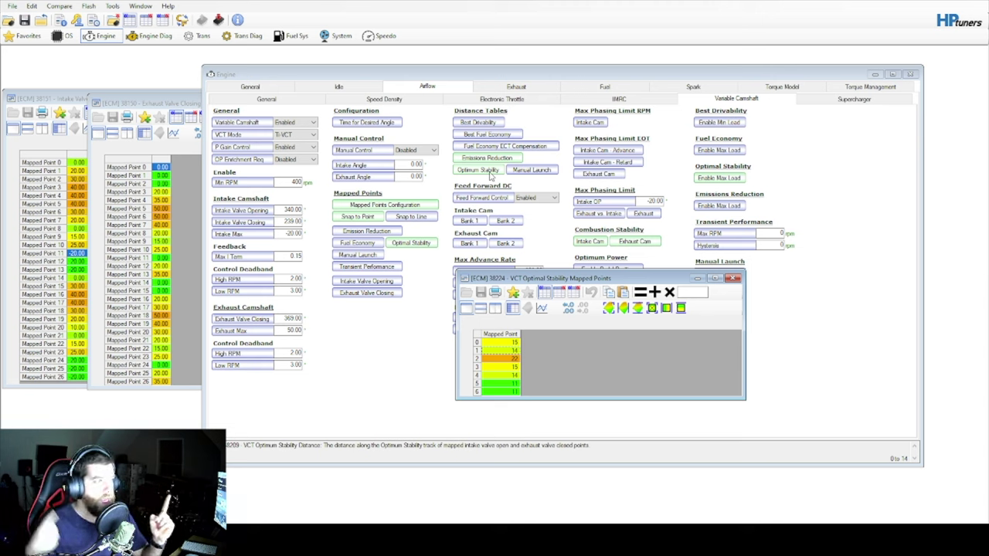
Check the intake valve opening angles for Mapped Points 14 and 15, and return to the Variable Camshaft settings
click(77, 278)
click(82, 286)
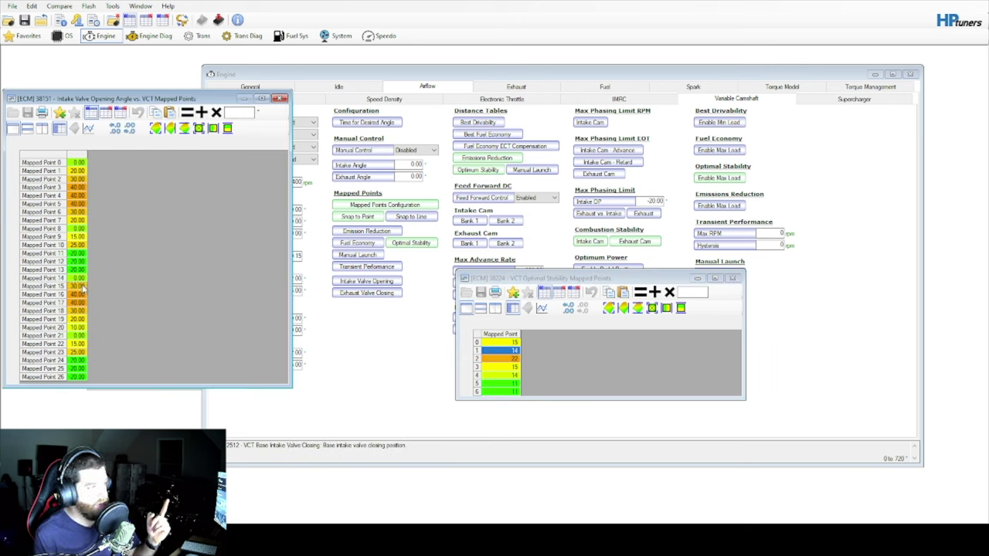
click(367, 293)
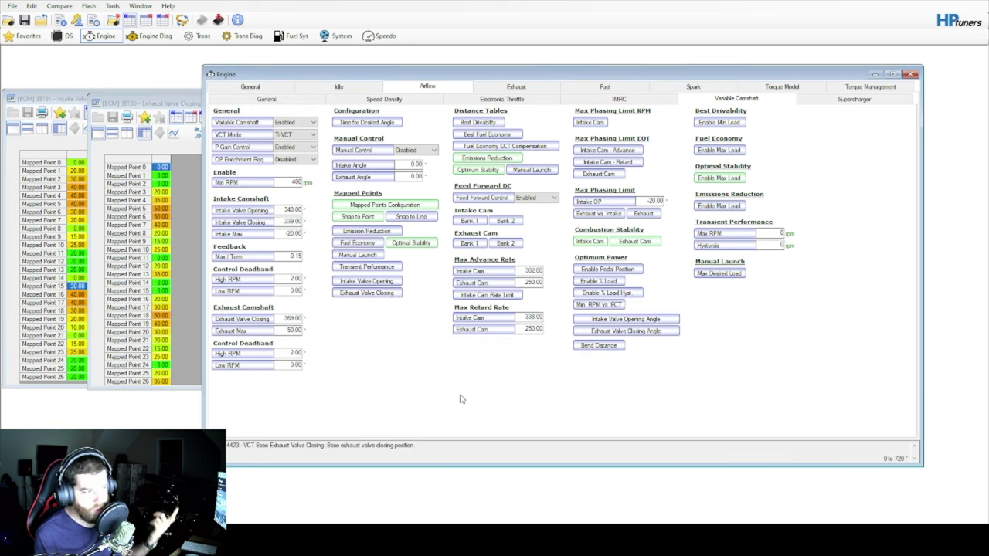
View the Optimal Stability Mapped Points again and check the VCT Emission Reduction Distance table
click(410, 243)
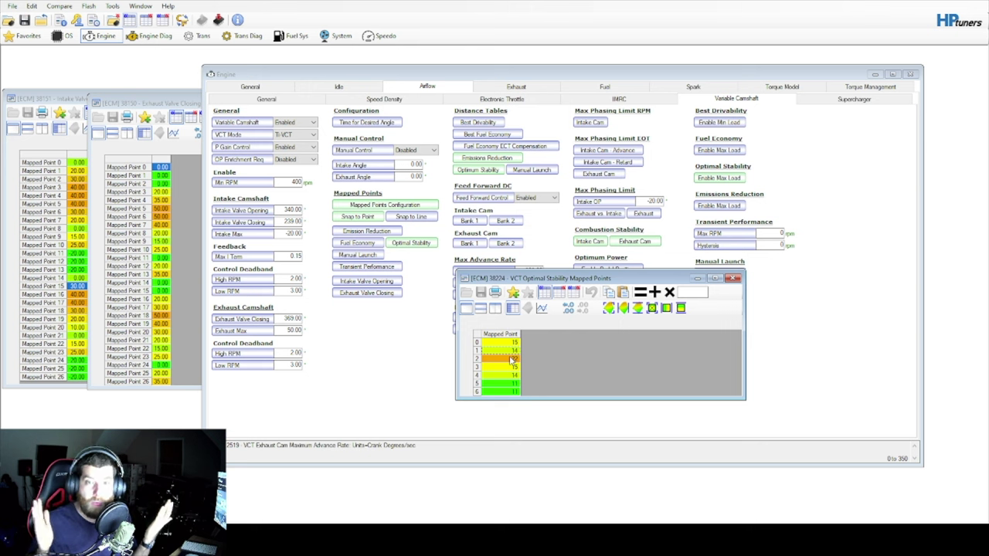
click(493, 159)
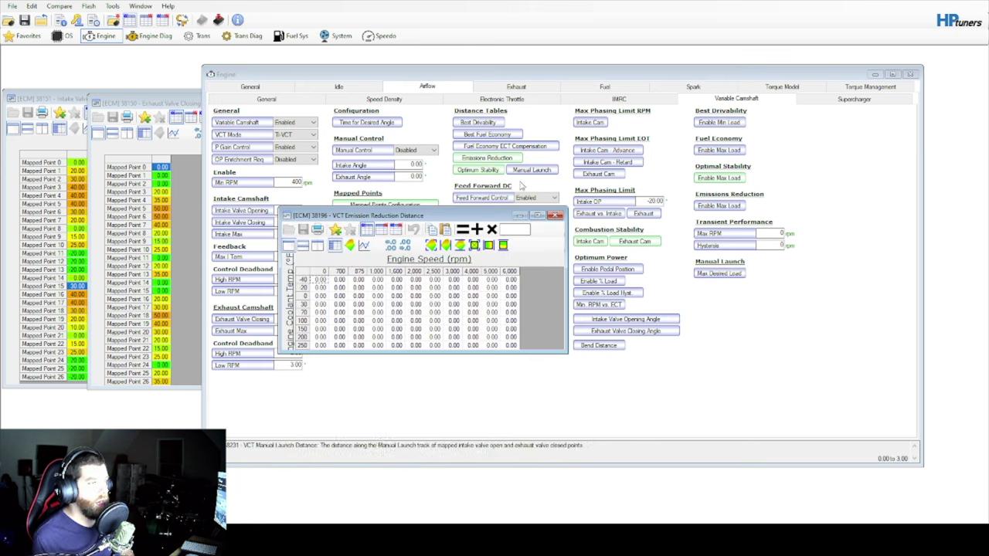
click(490, 188)
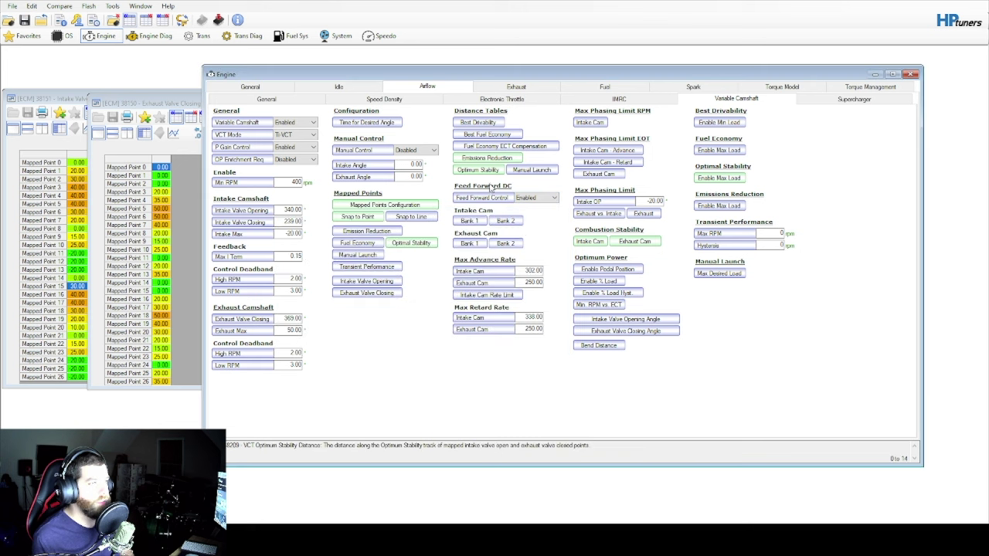
Review the VCT Best Fuel Economy Distance table and the Fuel Economy Mapped Points it indexes, closing both
click(502, 136)
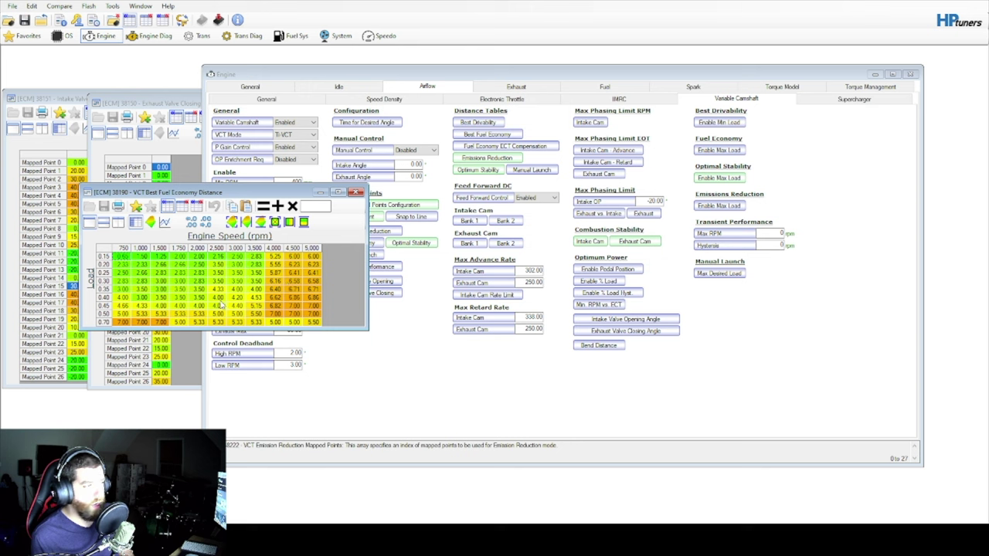
click(354, 192)
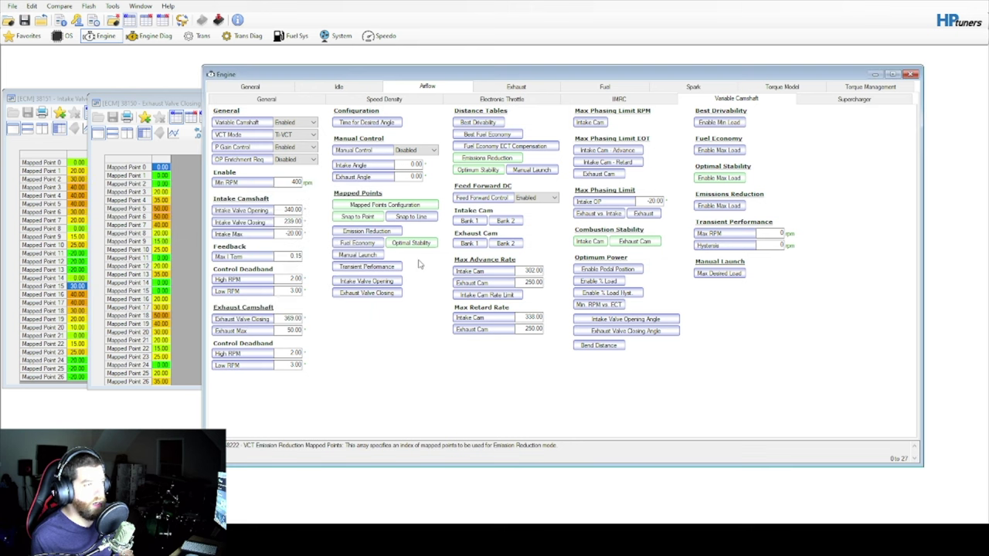
click(369, 243)
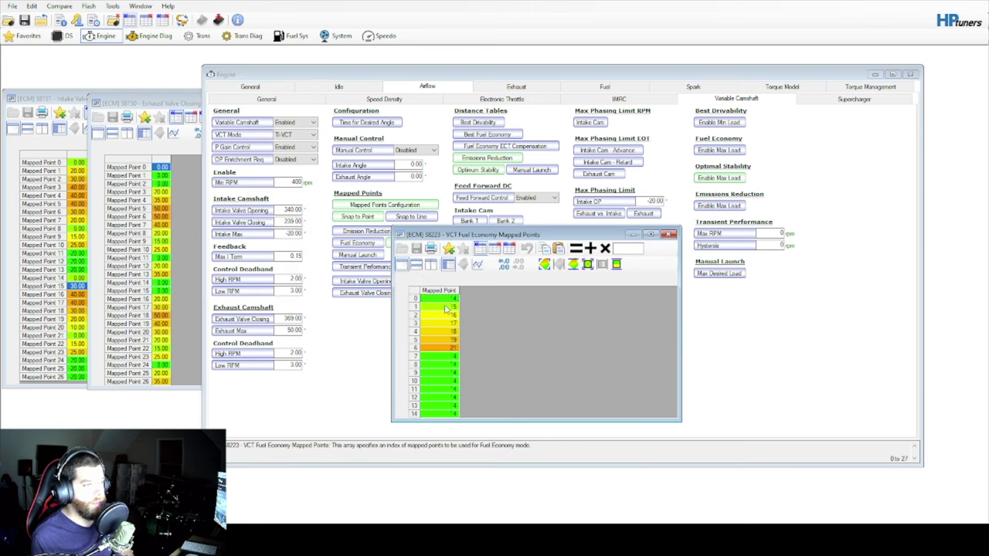
drag(440, 299, 444, 417)
click(444, 341)
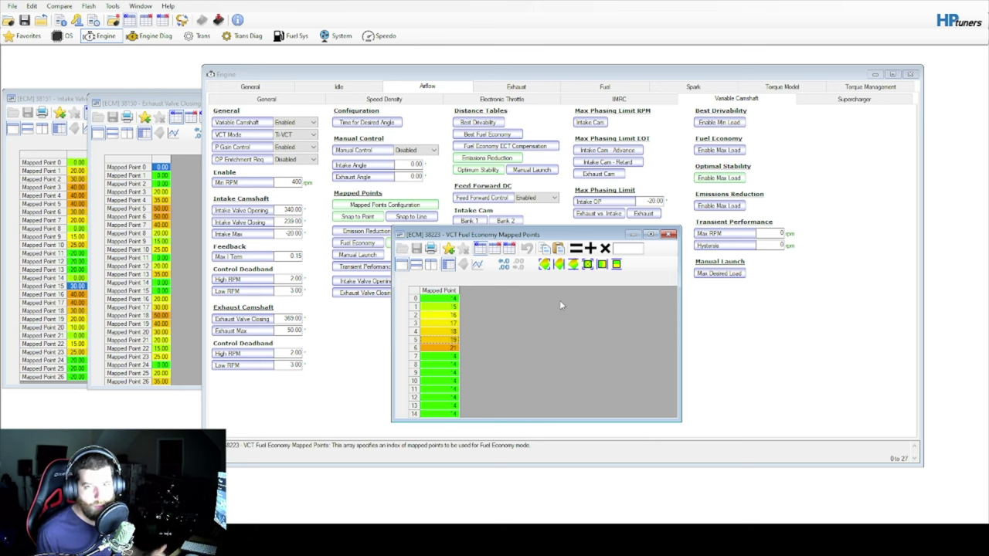
click(669, 234)
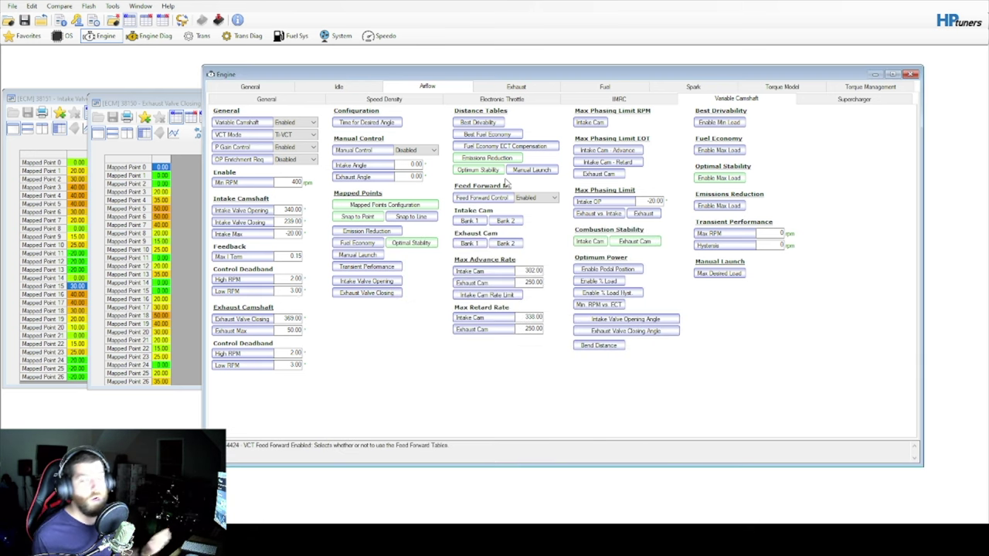
Check the mapped point assigned to index 6 in the VCT Optimal Stability Mapped Points table and close it
click(411, 243)
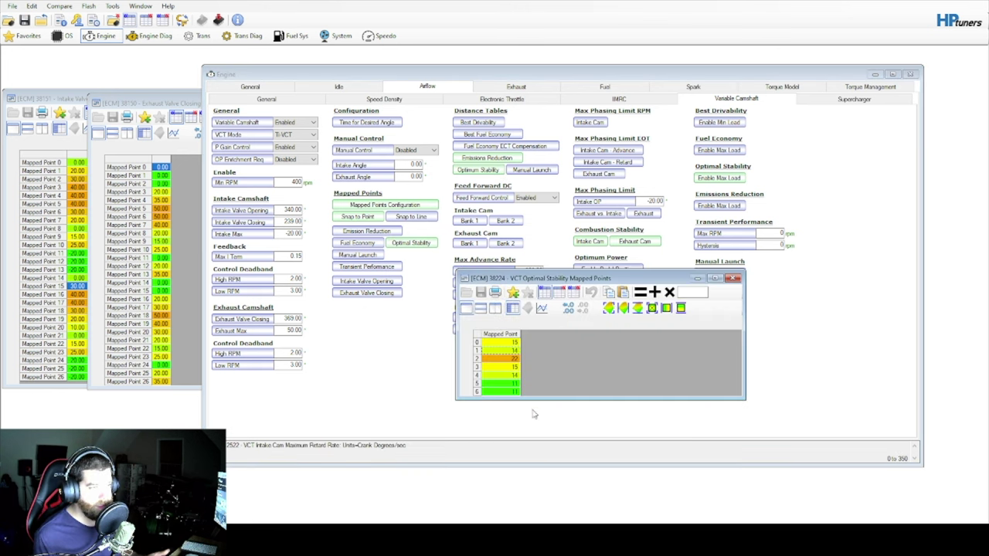
click(497, 394)
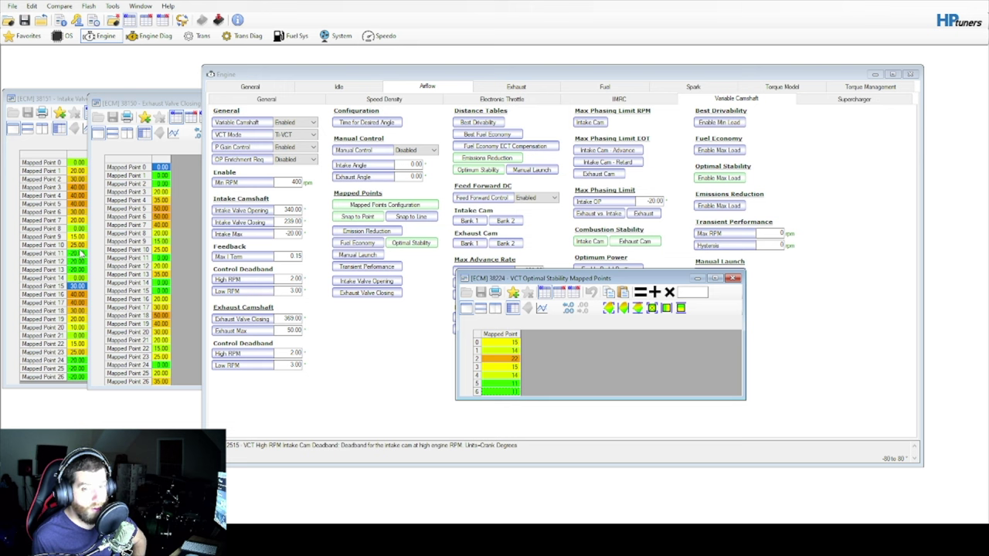
click(736, 279)
Compare the VCT Optimum Stability Distance table with the comparison file's, and examine its current 800 and 900 rpm columns
click(478, 169)
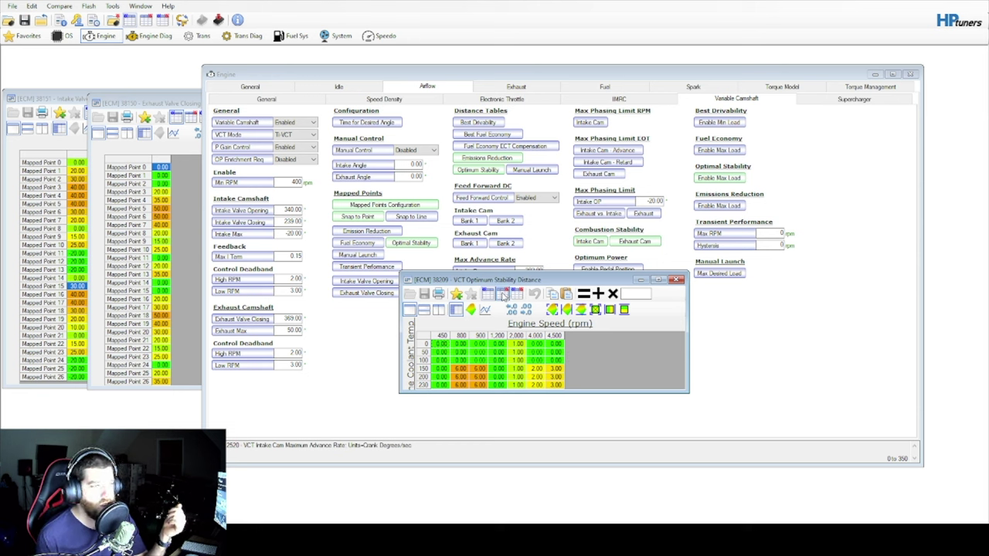
click(502, 294)
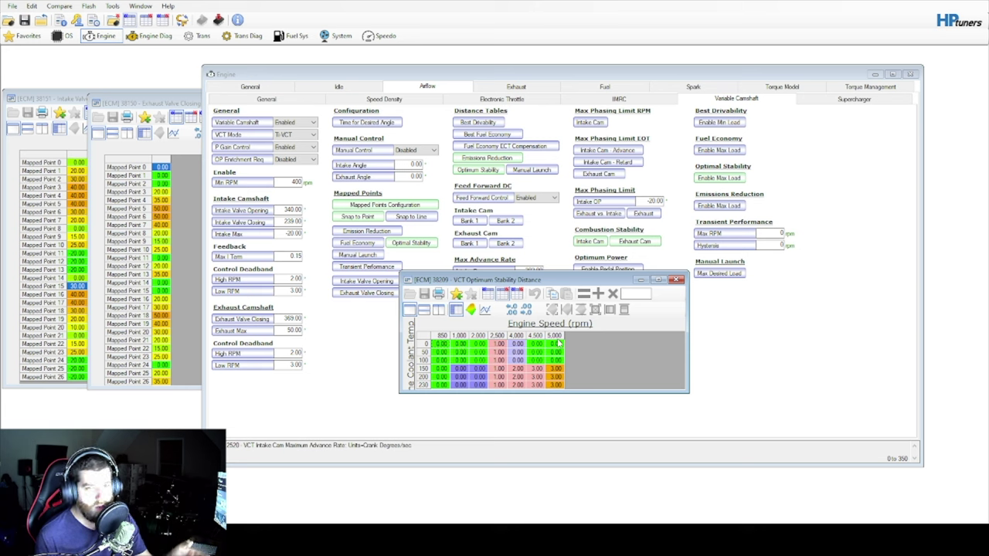
click(487, 296)
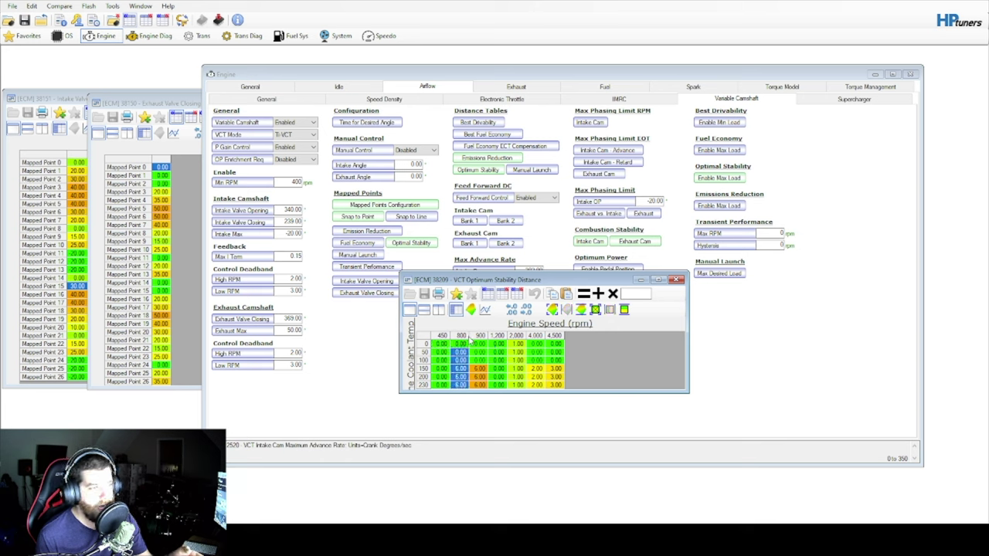
drag(479, 352, 479, 385)
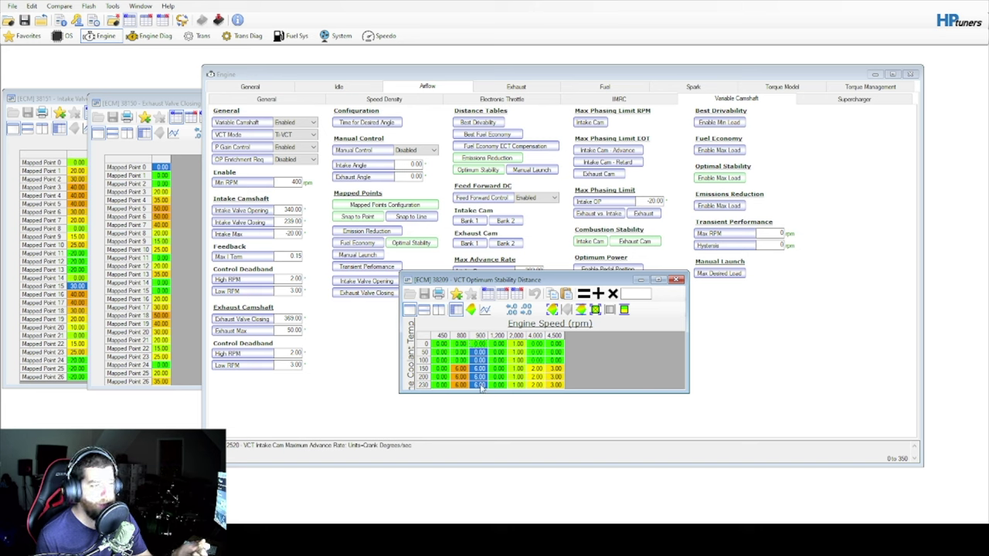
drag(461, 344, 482, 361)
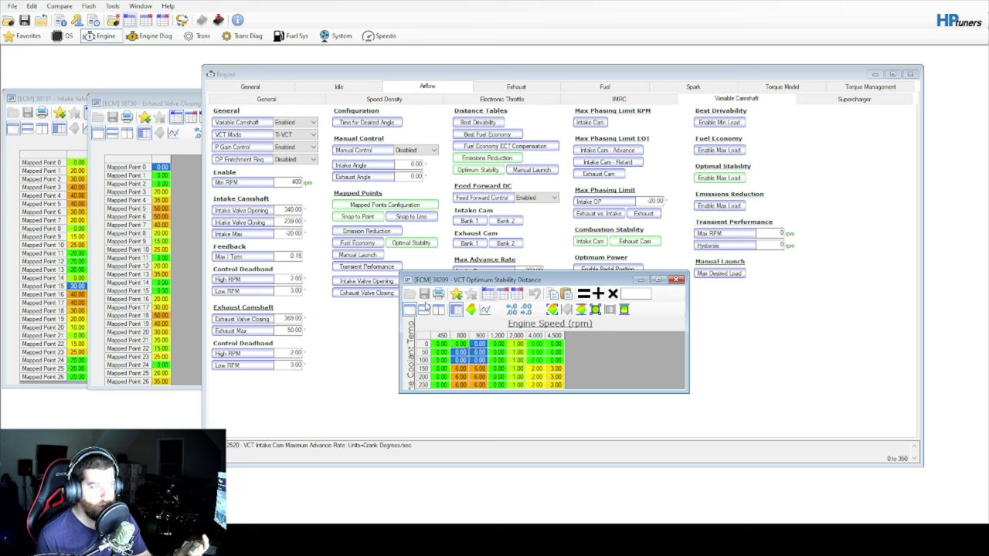
Recheck the Optimal Stability Mapped Points, examine the Optimum Stability Distance cells from 800 to 1,200 rpm across coolant temperatures, and close the table
click(423, 245)
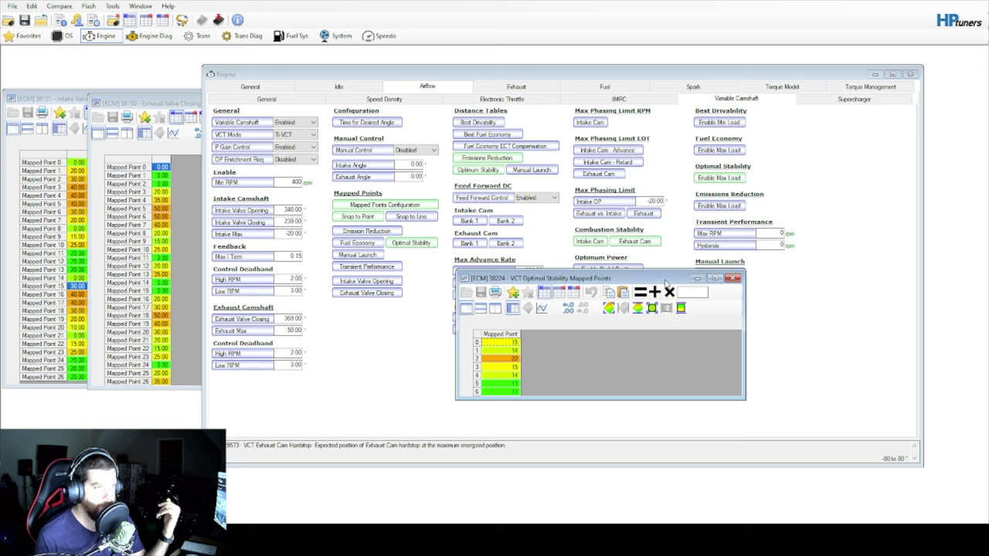
click(486, 172)
click(499, 171)
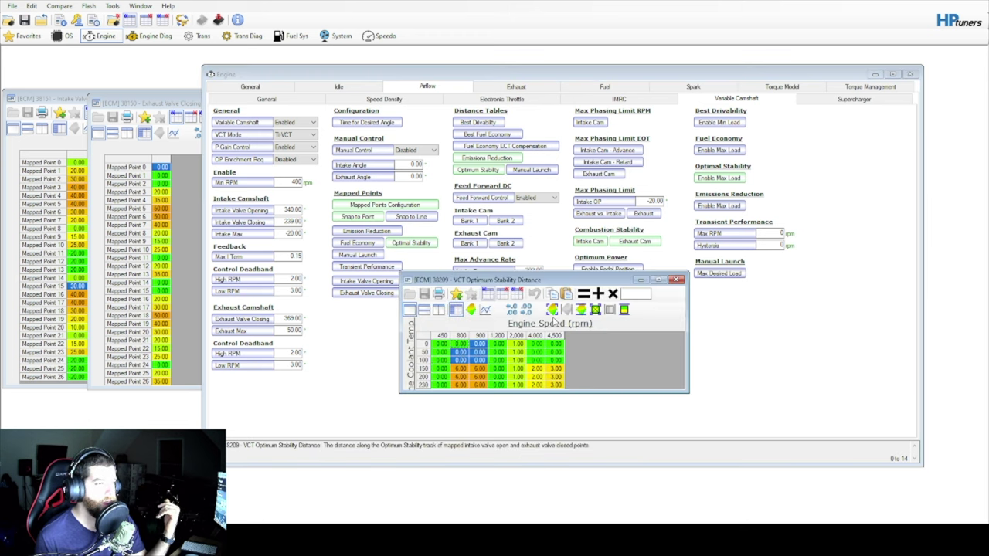
drag(477, 350, 479, 363)
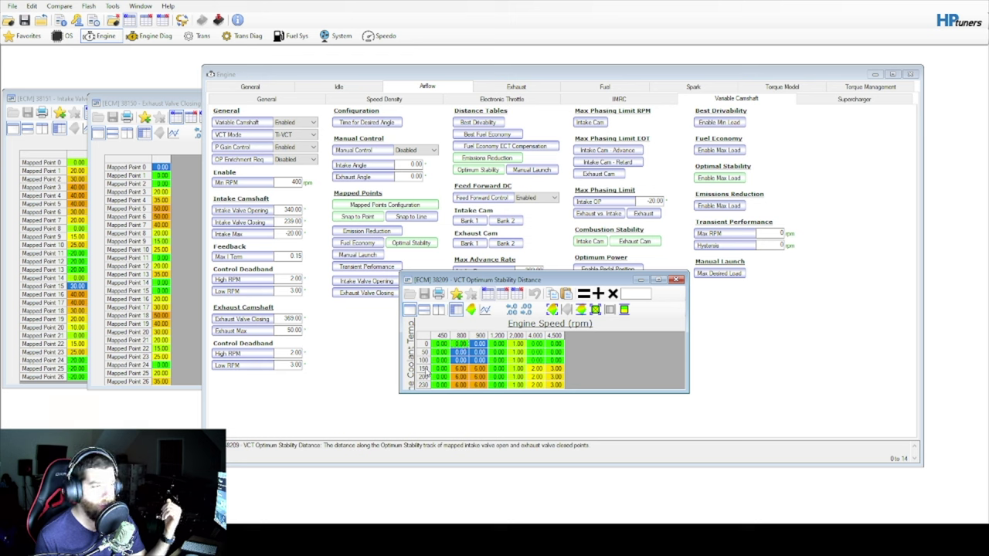
click(423, 369)
drag(460, 369, 485, 392)
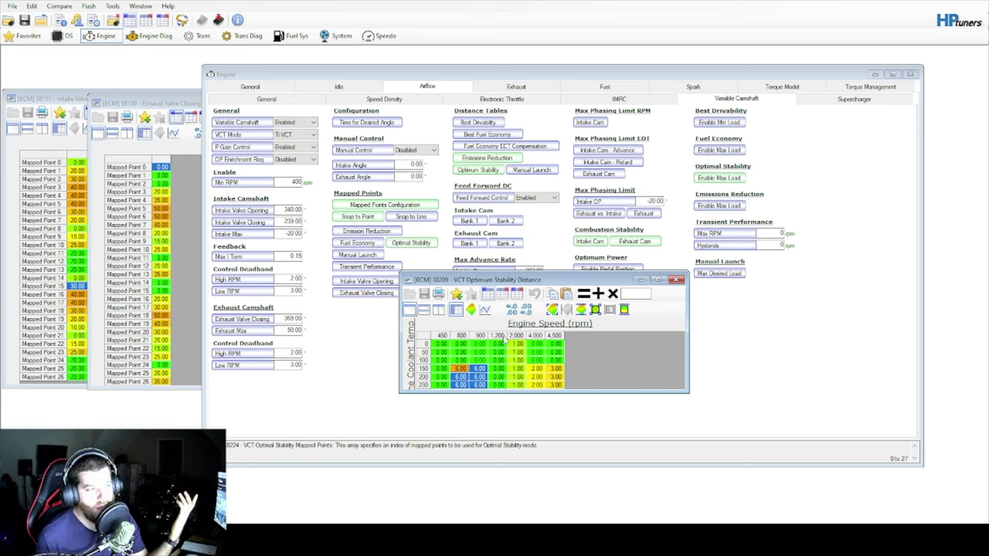
drag(482, 386, 500, 373)
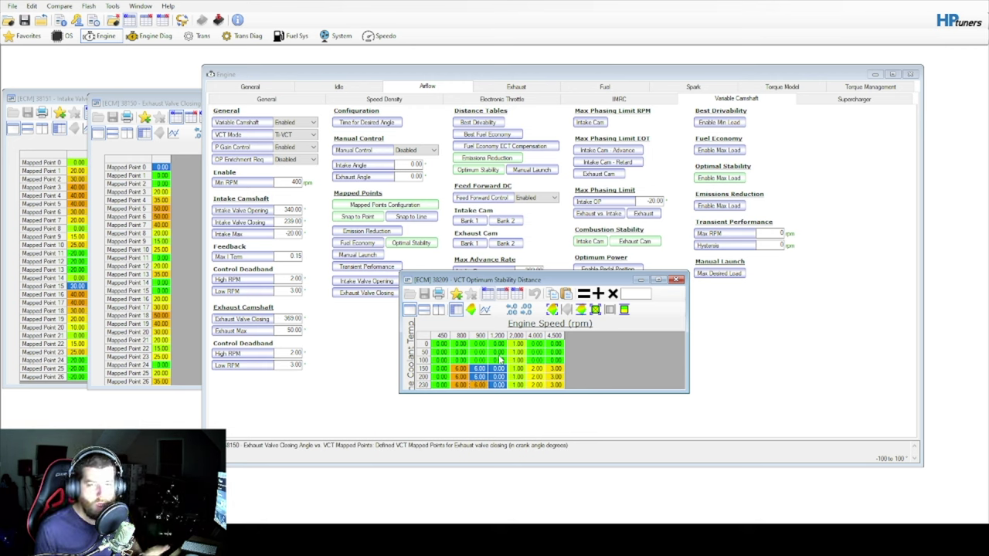
click(677, 279)
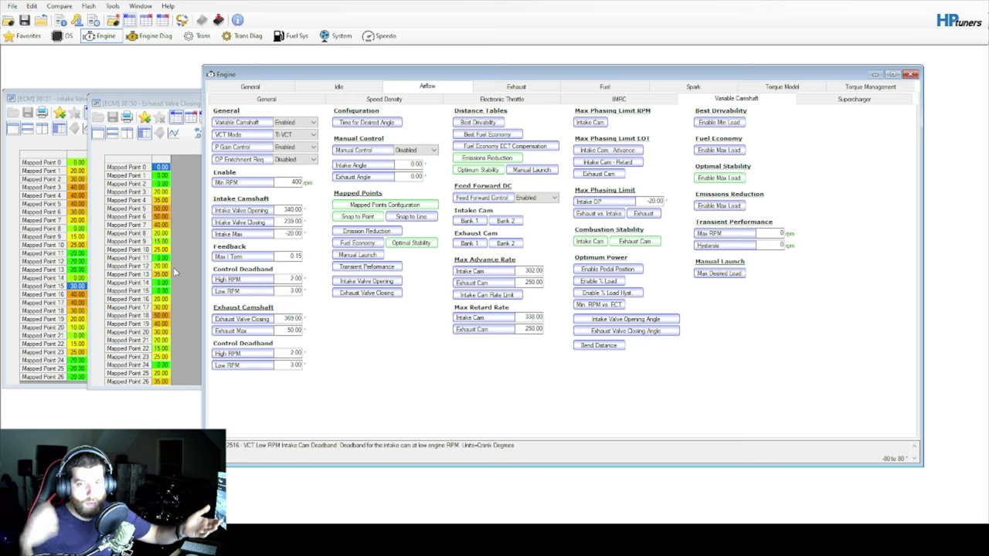
Review the VCT Optimum Stability Distance, Optimal Stability Mapped Points, Mapped Points Configuration and Snap to Point Allowed tables, closing them
click(478, 169)
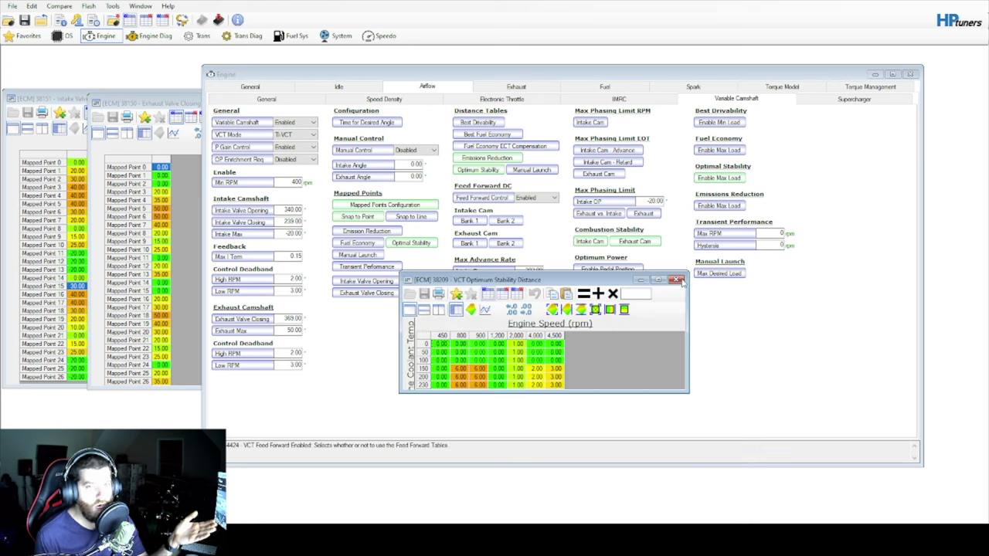
click(677, 279)
click(410, 243)
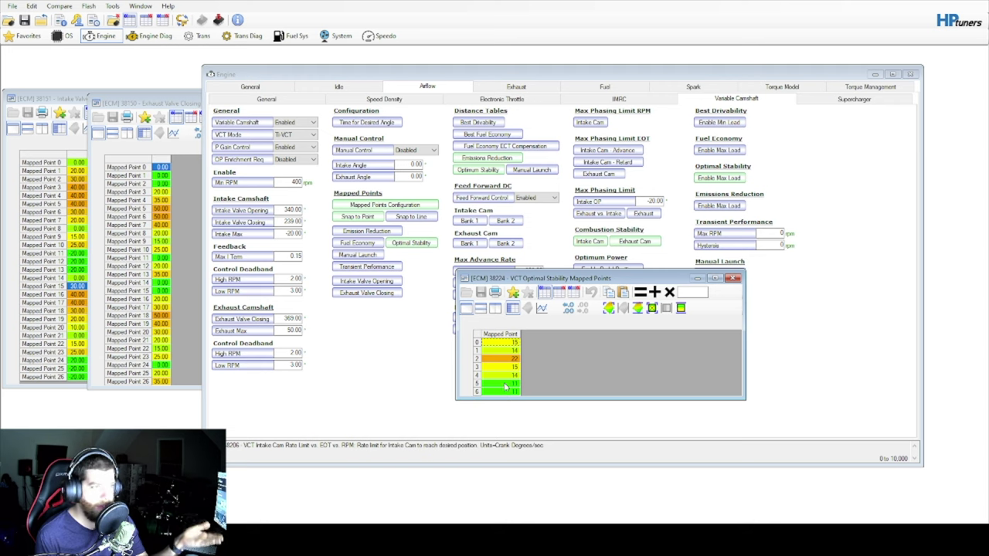
click(381, 205)
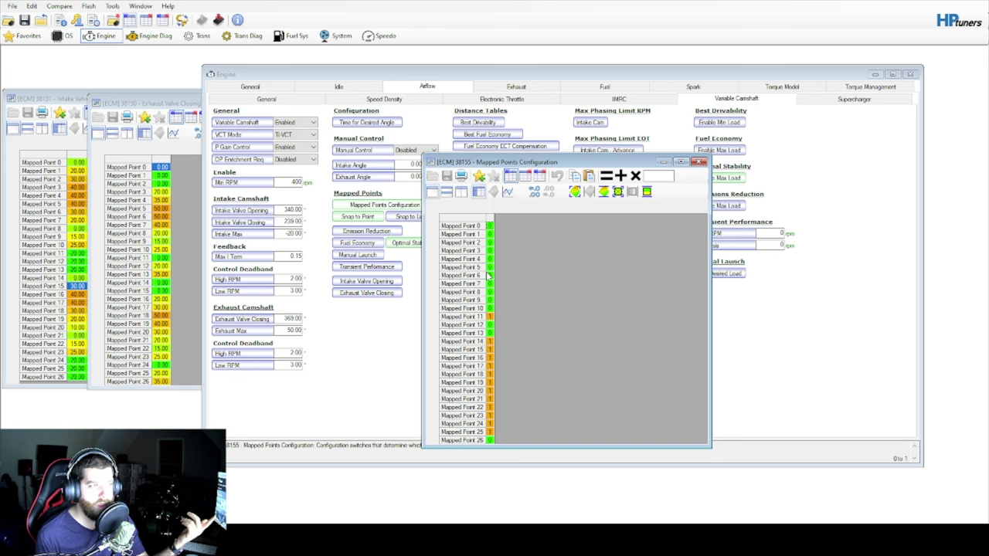
click(360, 217)
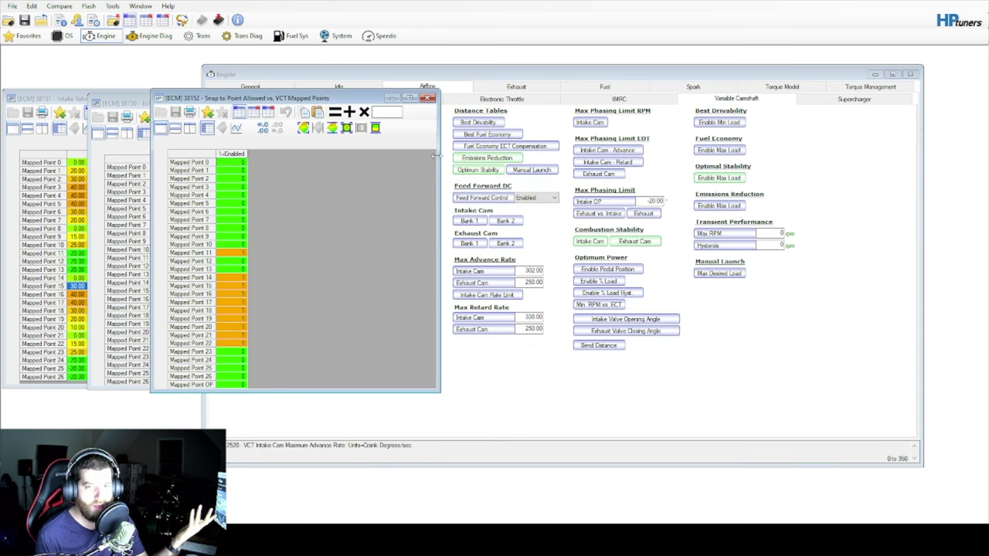
click(427, 98)
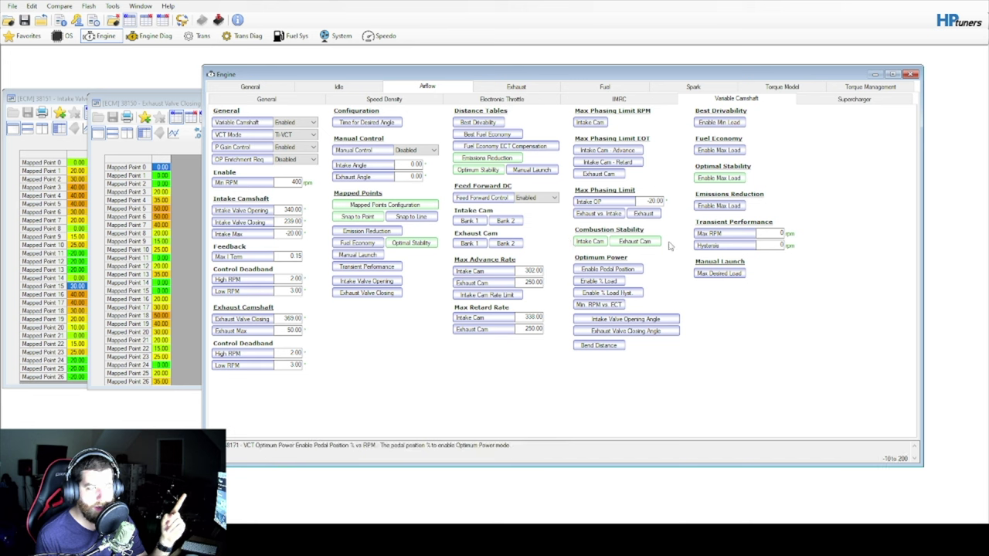
Compare the VCT Intake Cam Combustion Stability table with the comparison file's and close it
click(600, 243)
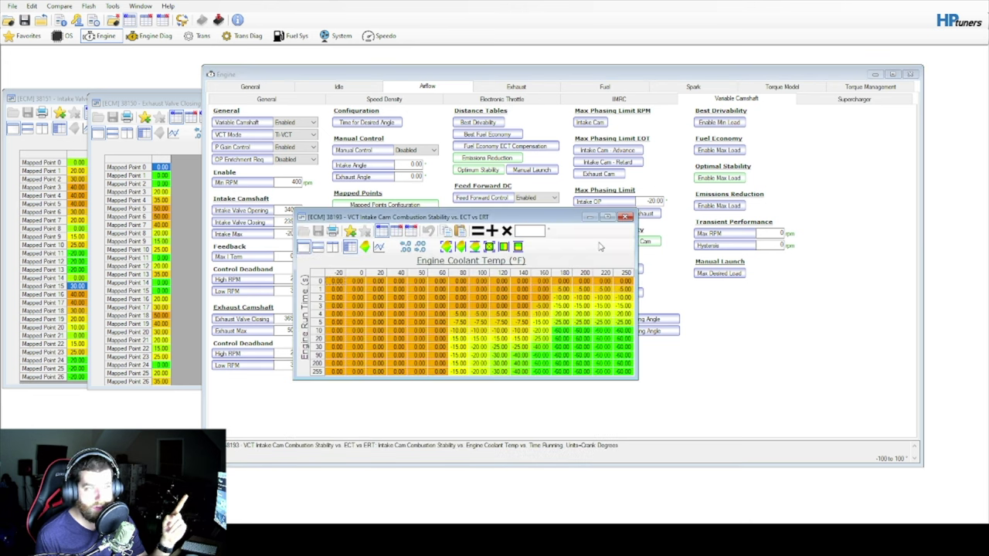
drag(555, 218, 516, 244)
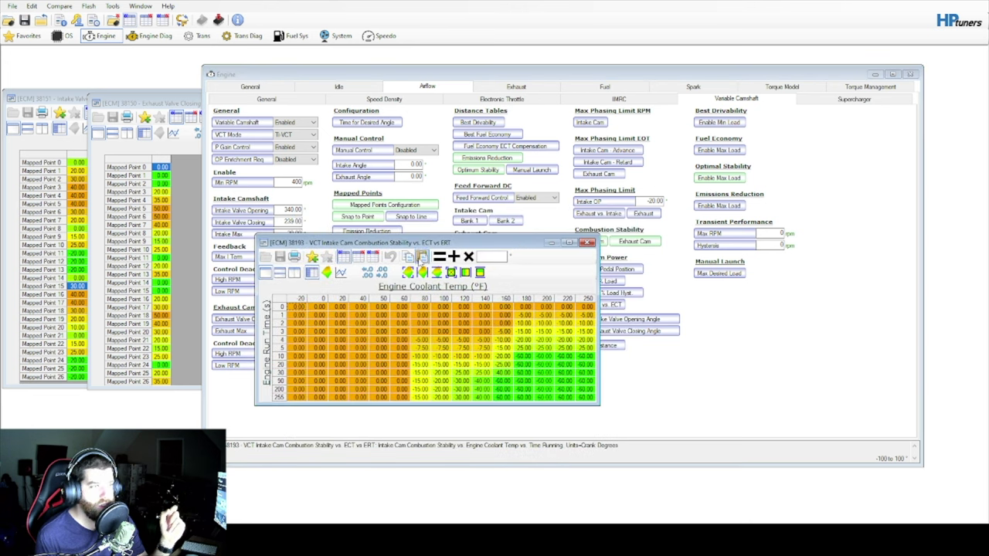
click(359, 260)
text(-60)
key(Return)
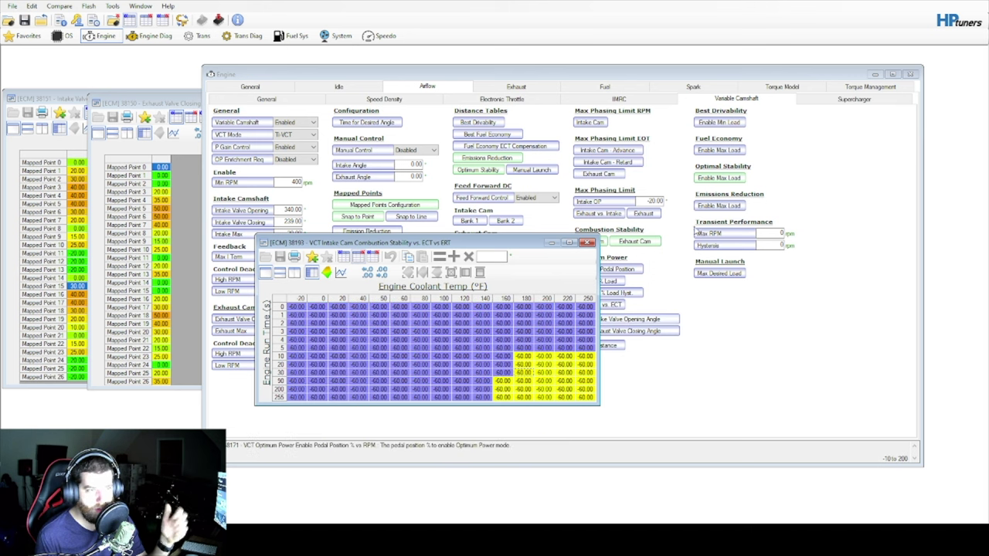
click(588, 243)
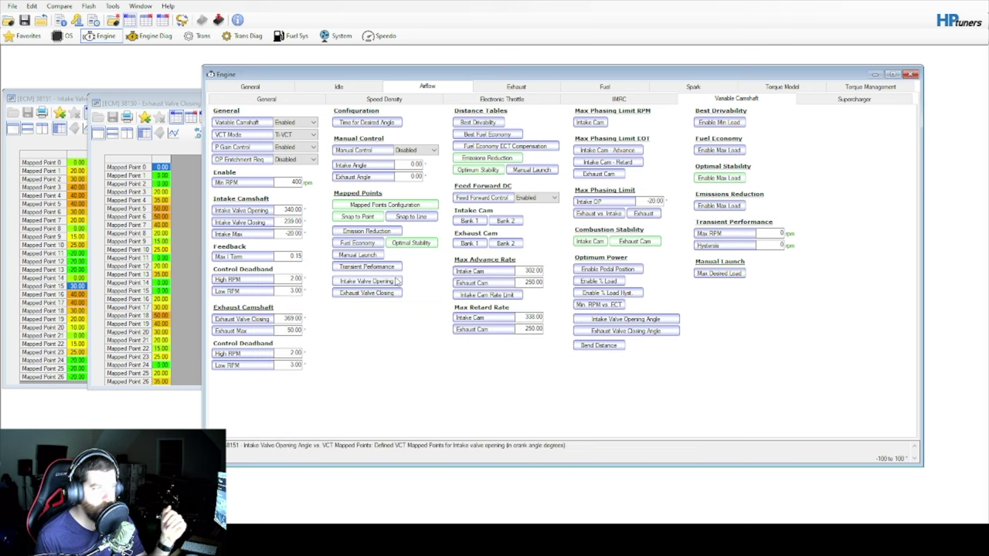
Reopen the VCT Intake Cam Combustion Stability table with the current tune's values and examine it across coolant temperatures and run times
click(601, 244)
click(357, 259)
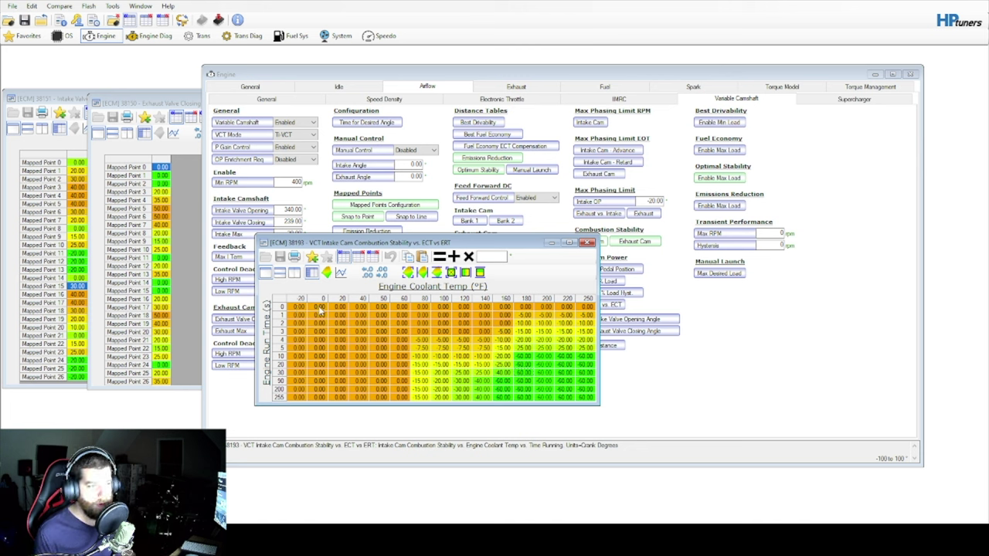
drag(298, 308, 504, 352)
click(539, 370)
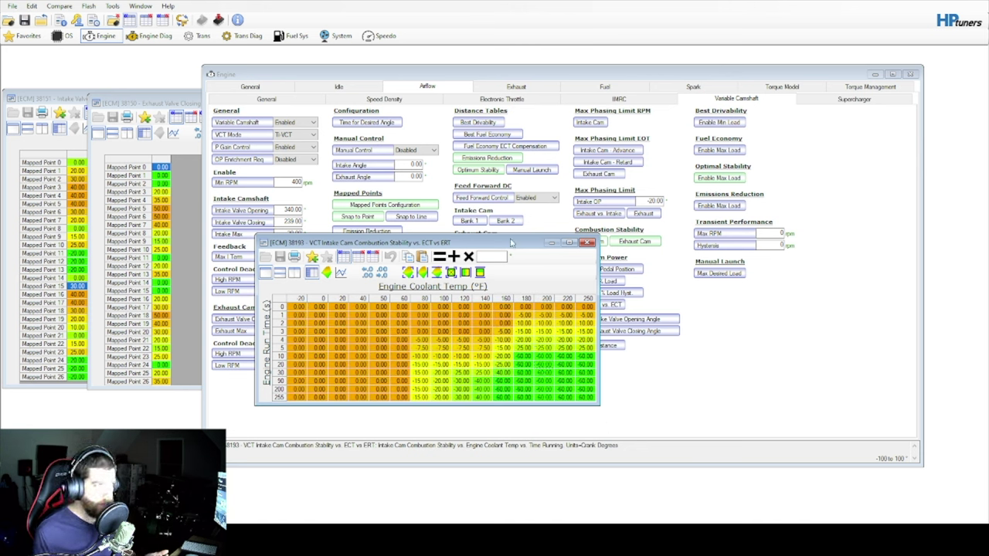
drag(511, 243, 485, 242)
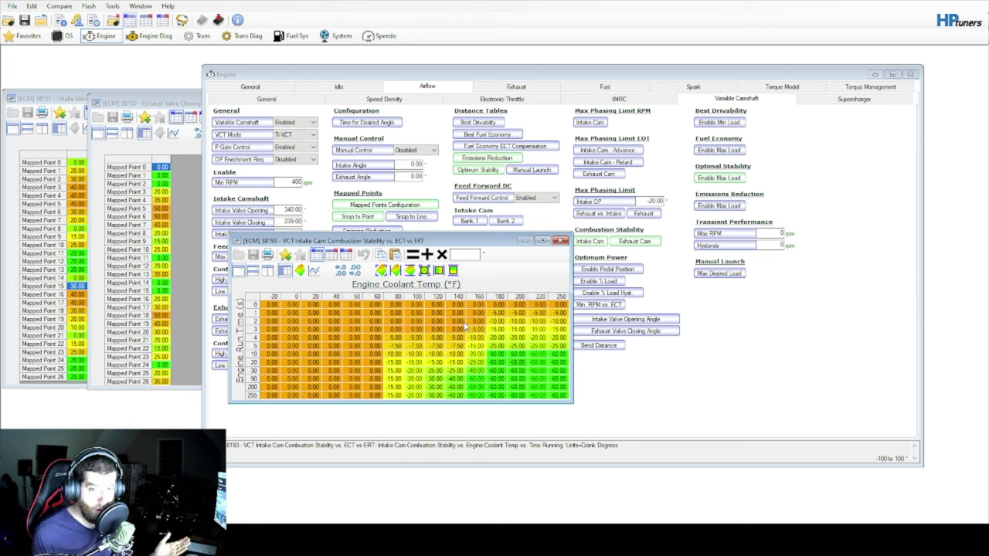
Examine the intake cam stability cells at the shortest engine run times, tracing the 0-second row across coolant temperatures
drag(351, 308, 397, 326)
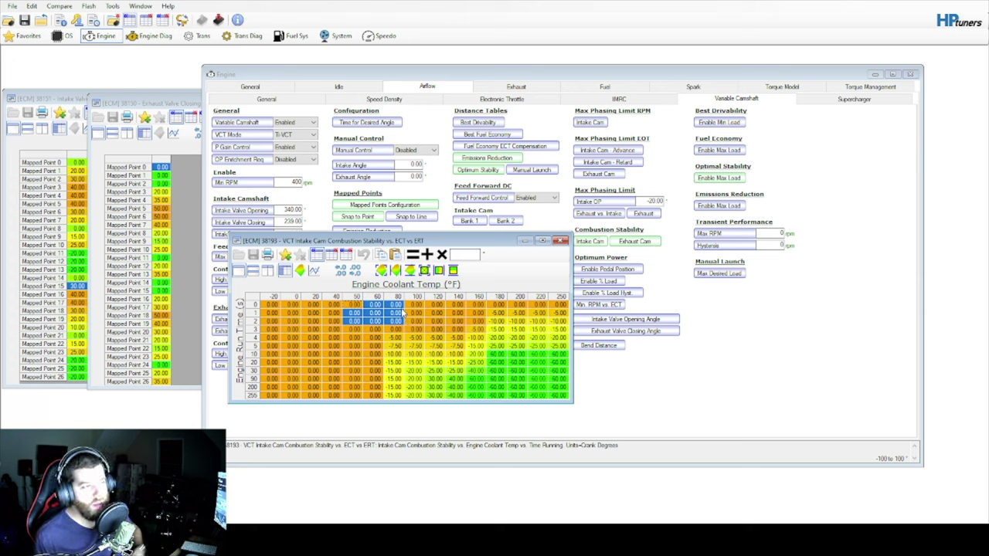
click(482, 306)
drag(457, 306, 560, 305)
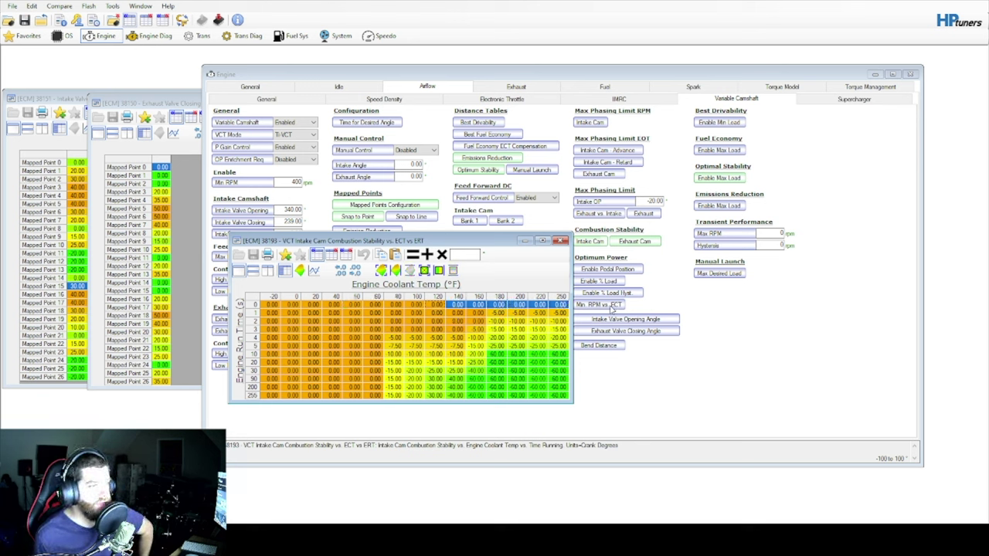
click(255, 306)
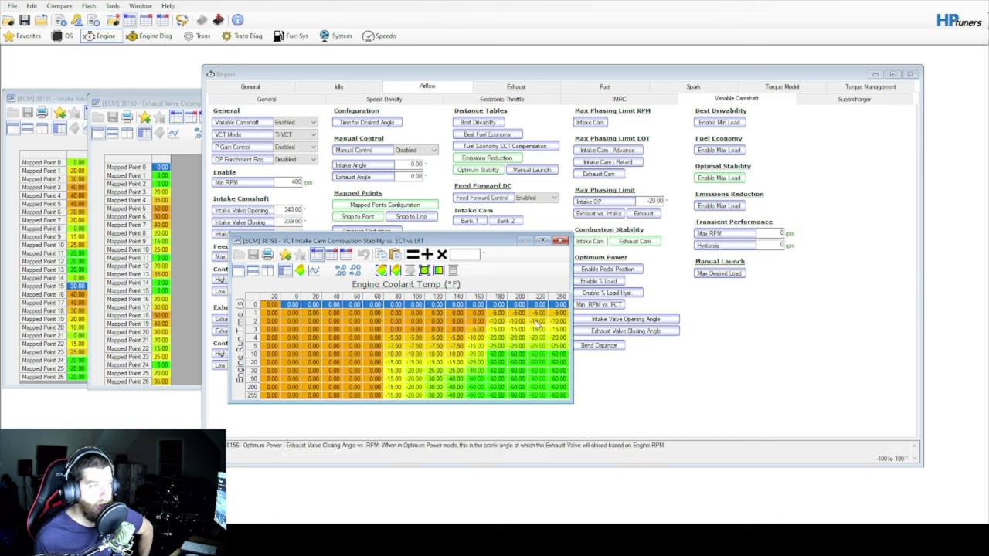
Trace the intake cam stability values down the 180 °F column as run time increases, and across the 4-second row
click(498, 312)
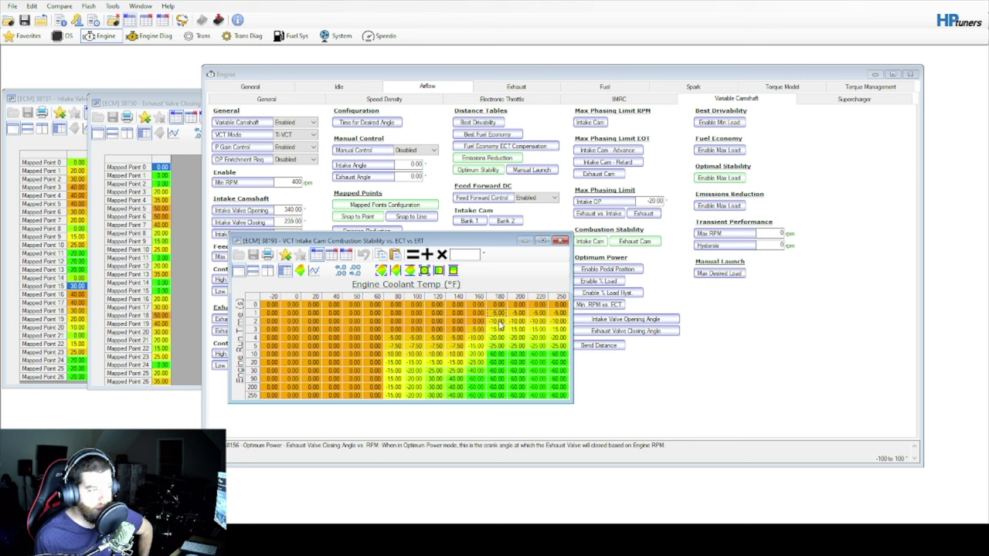
click(498, 321)
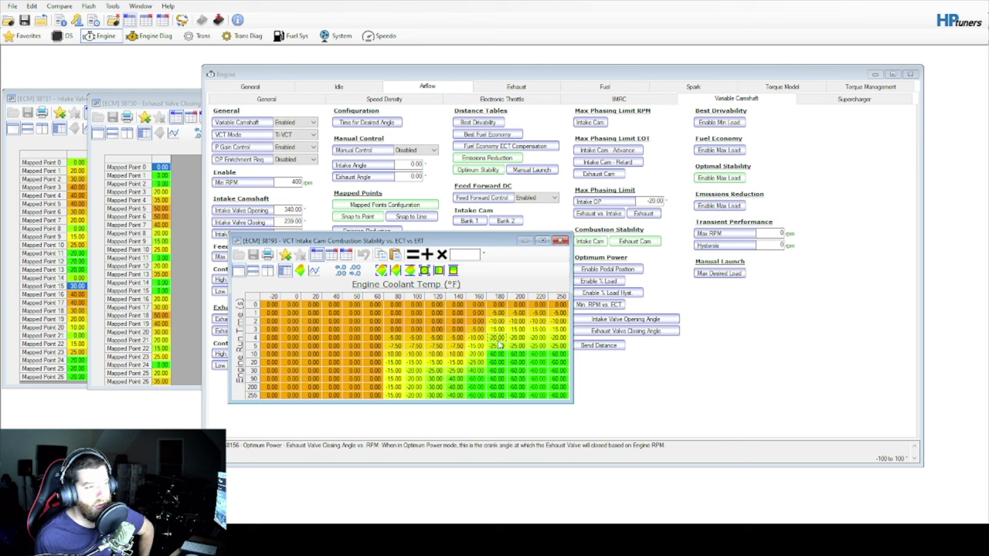
drag(500, 346, 496, 394)
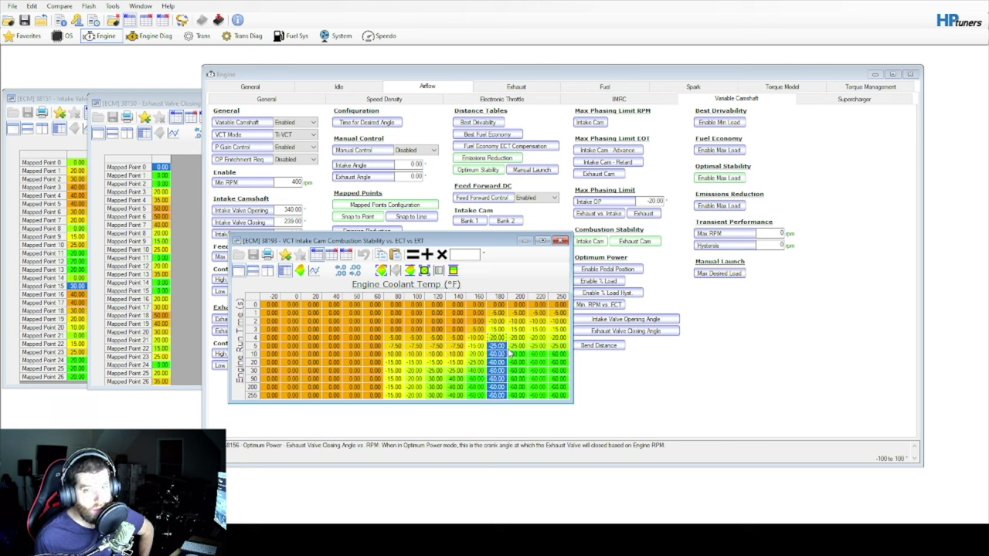
click(519, 353)
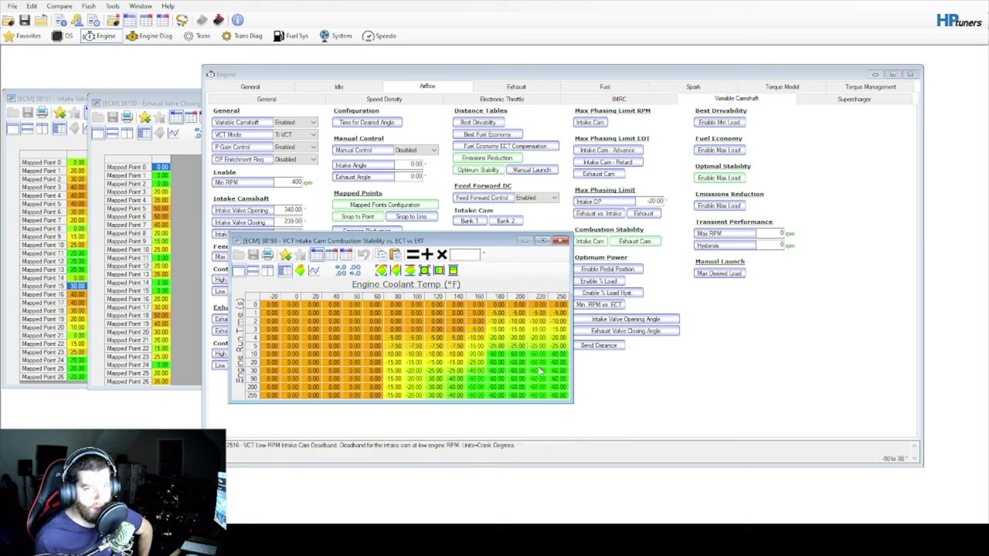
drag(496, 338, 256, 341)
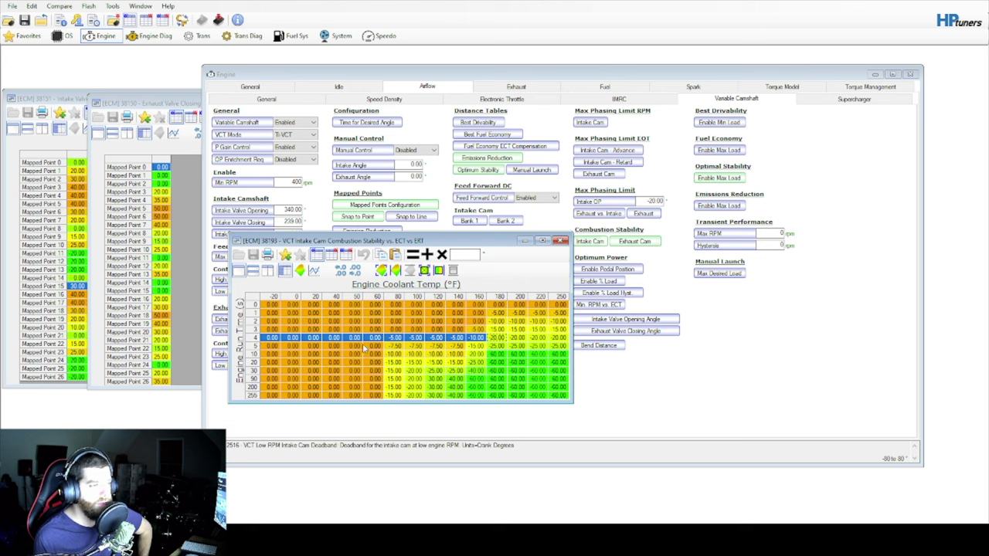
click(519, 338)
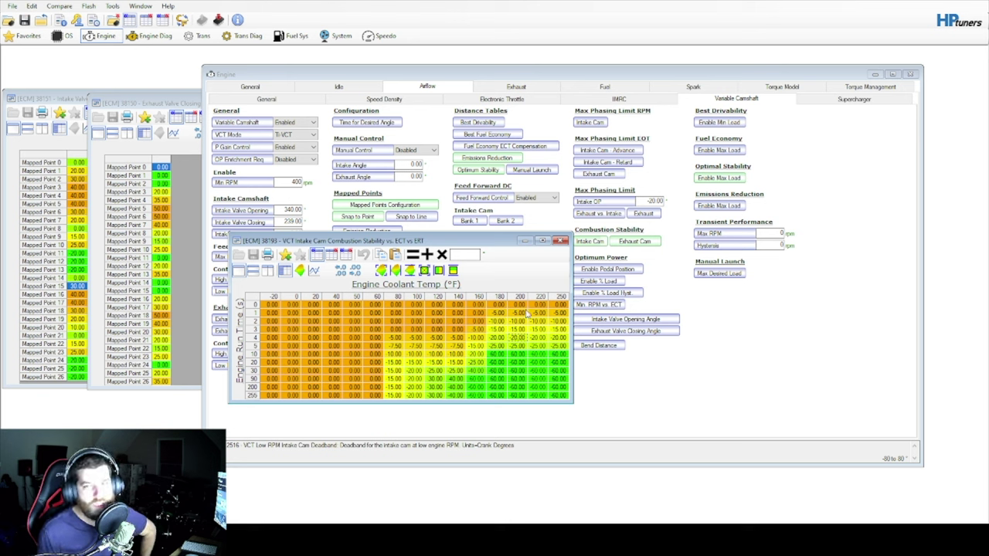
Compare the VCT Exhaust Cam Combustion Stability table with the comparison file's and return to the current tune's values
click(642, 241)
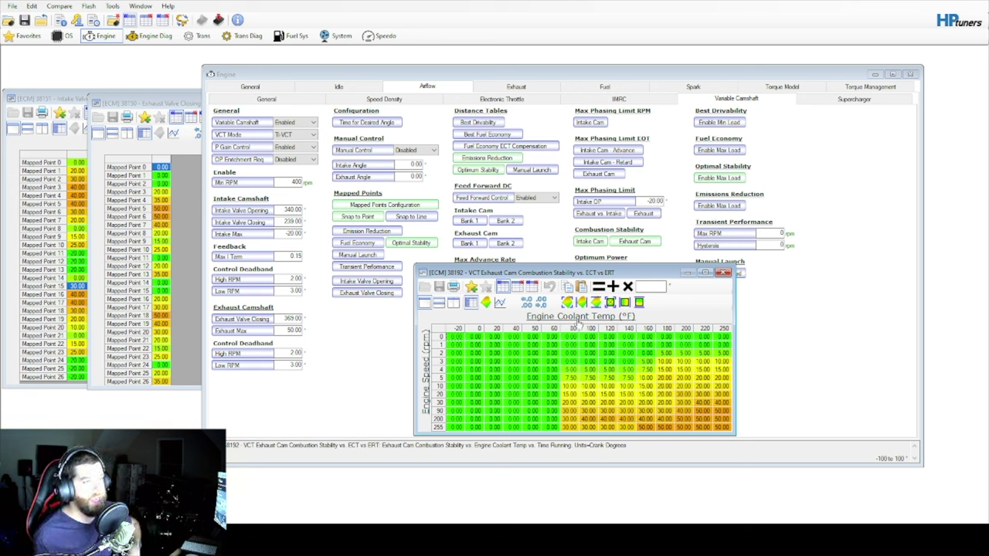
click(519, 287)
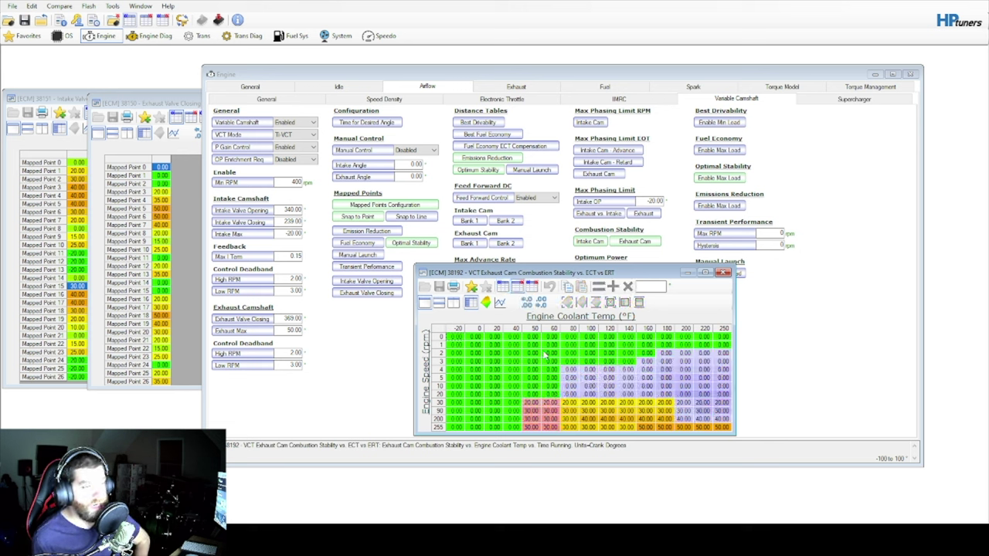
drag(510, 340, 761, 439)
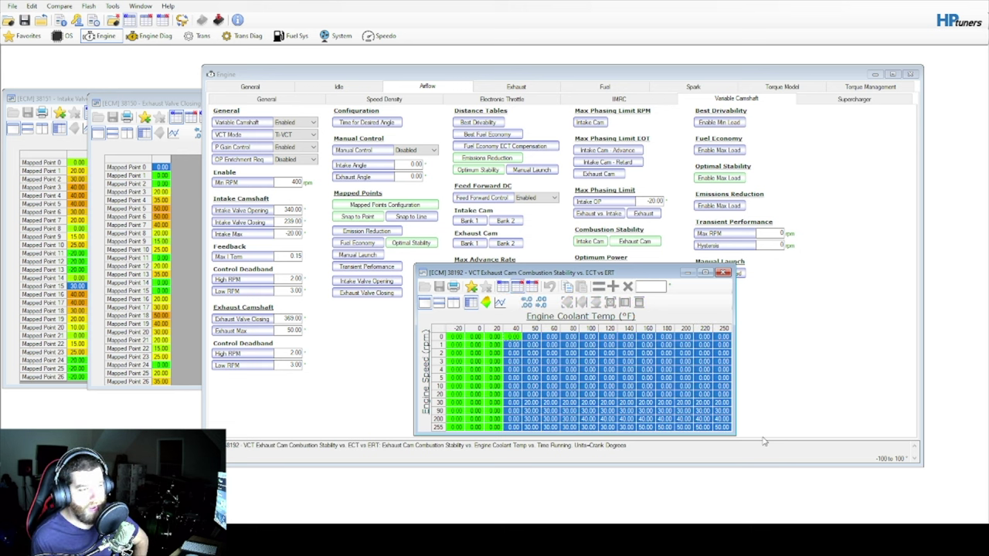
click(471, 387)
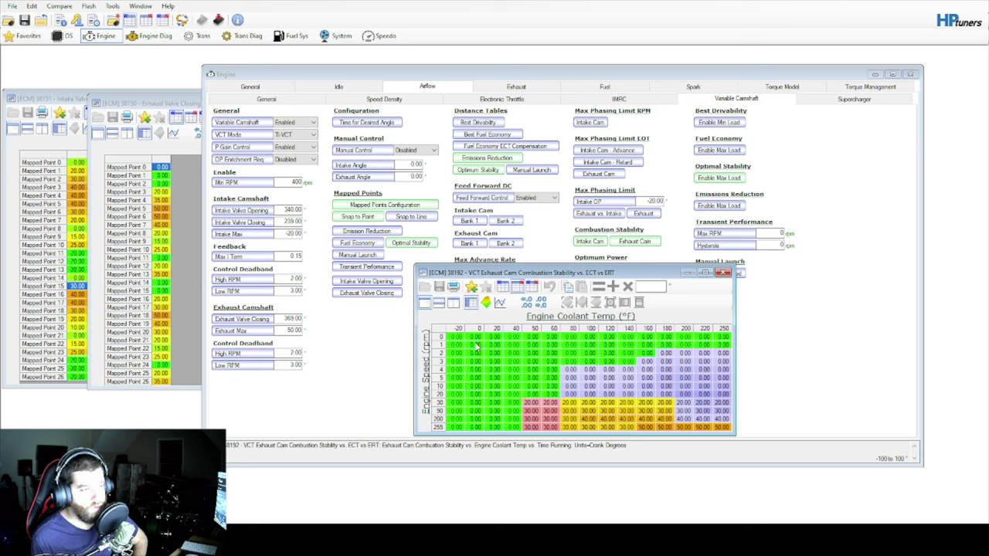
drag(480, 348, 724, 402)
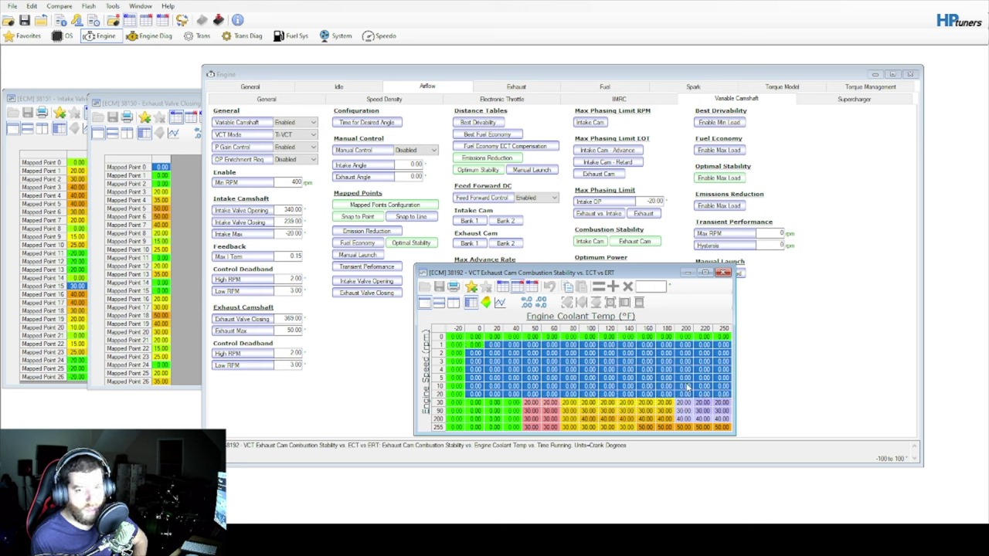
key(ctrl+z)
key(ctrl+z)
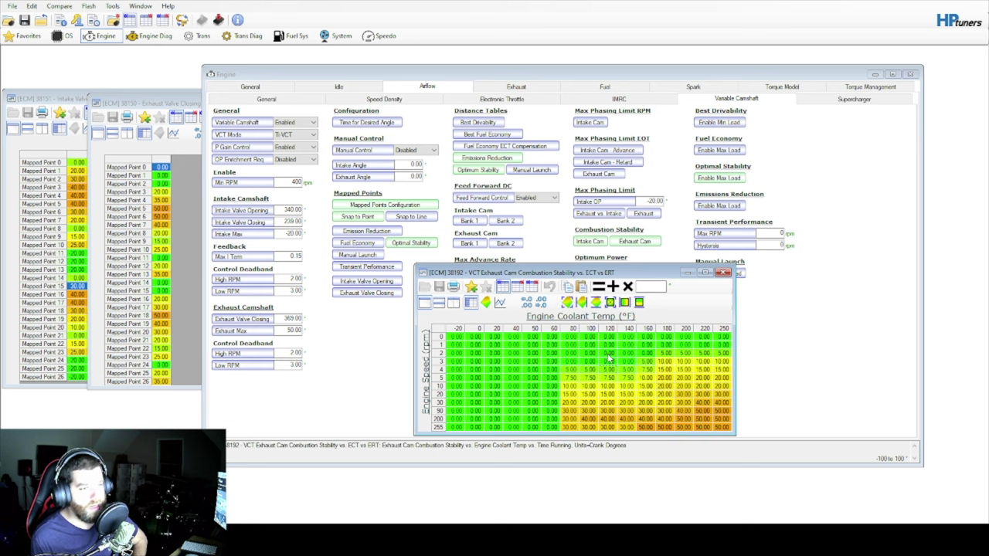
Reopen the VCT Exhaust Cam Combustion Stability table and examine its cells from 120 to 250 °F across all run times
click(635, 241)
click(590, 241)
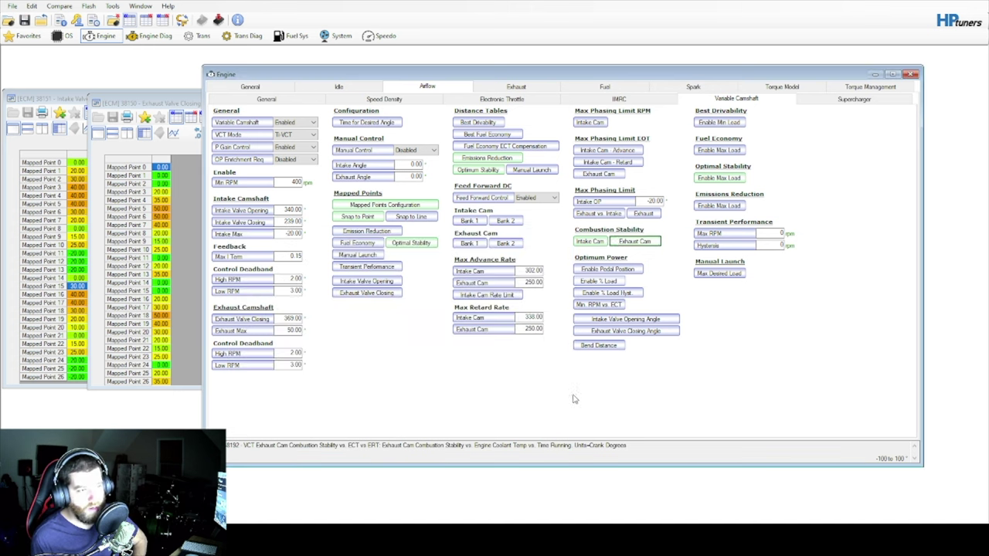
click(625, 241)
click(629, 242)
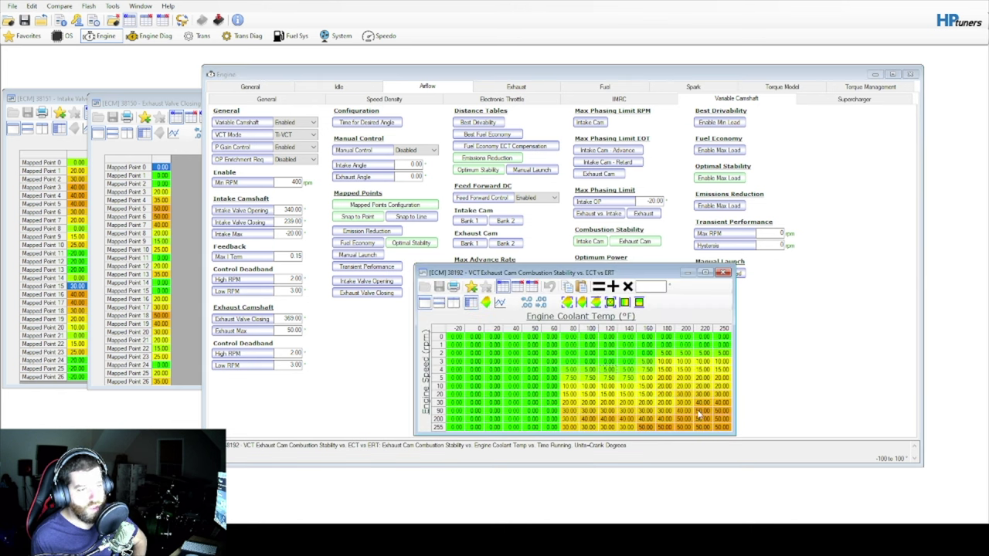
click(709, 395)
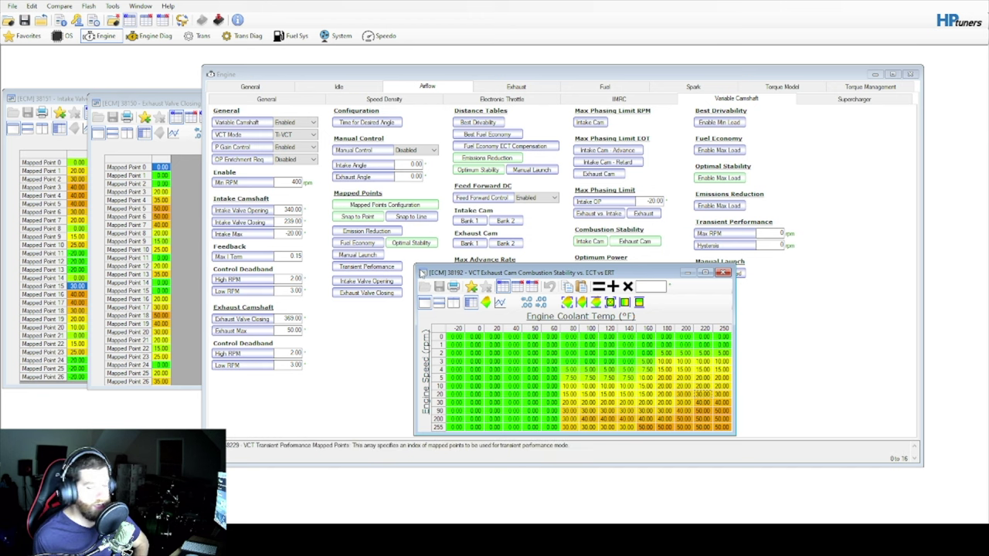
drag(613, 340, 726, 428)
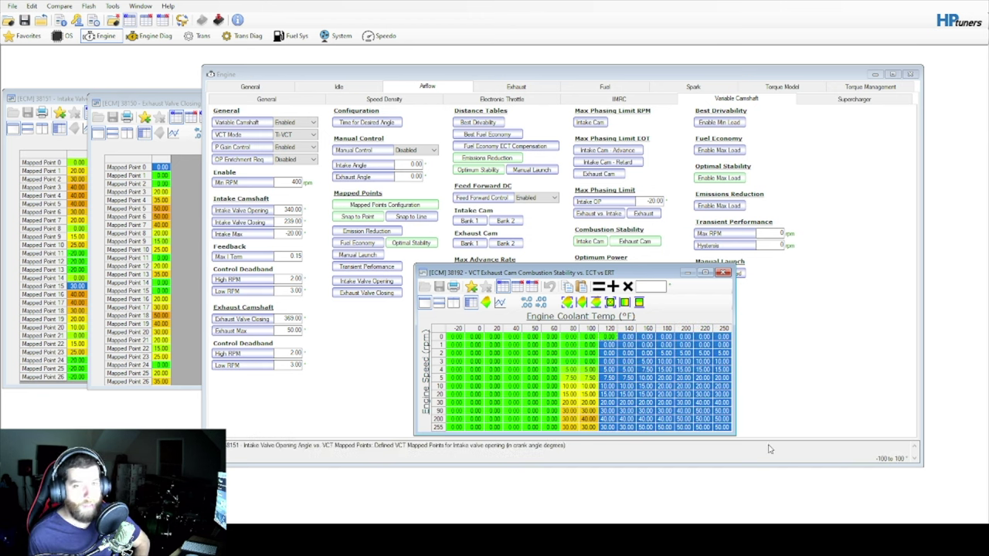
Examine the exhaust cam stability cells from 160 to 250 °F for the 5 to 255 rows, and close the table
click(595, 361)
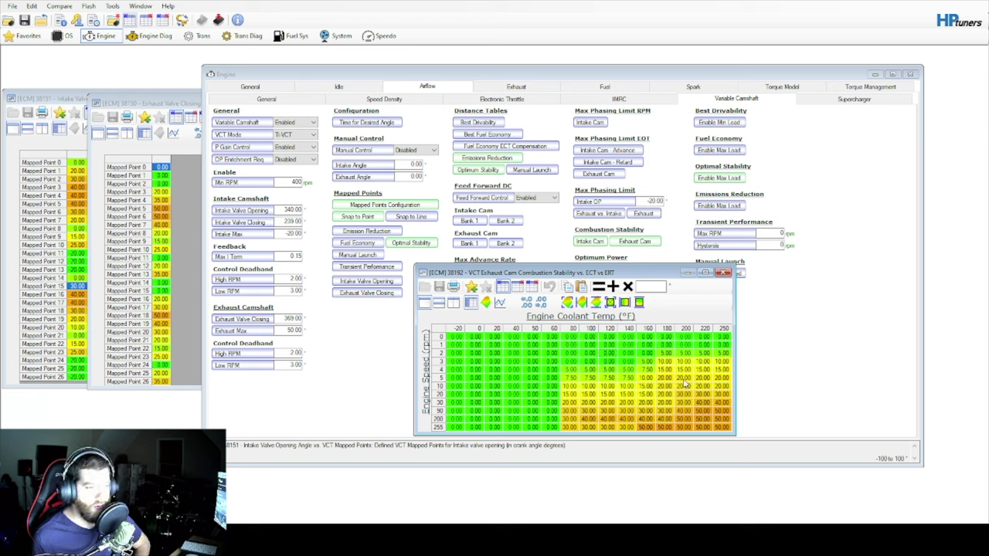
drag(646, 377, 743, 449)
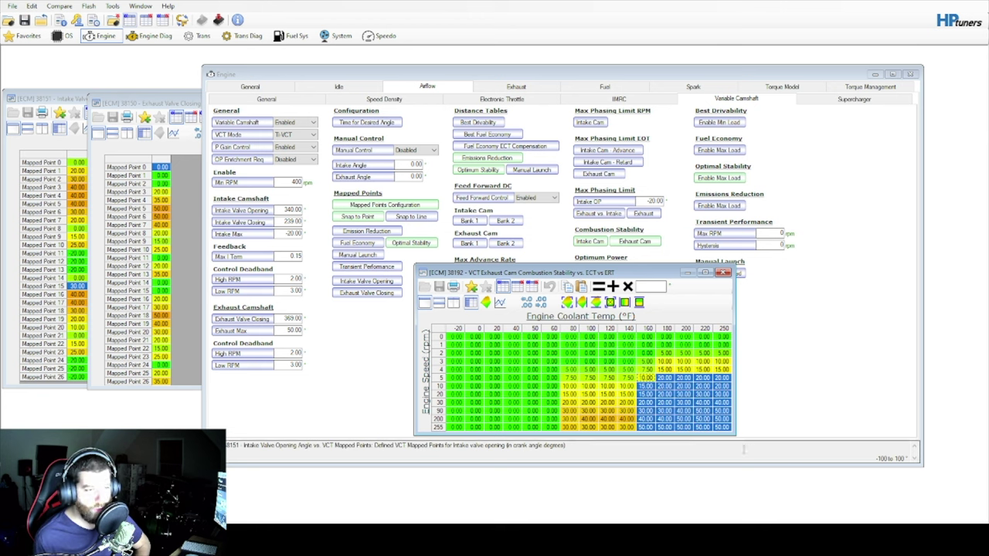
click(683, 405)
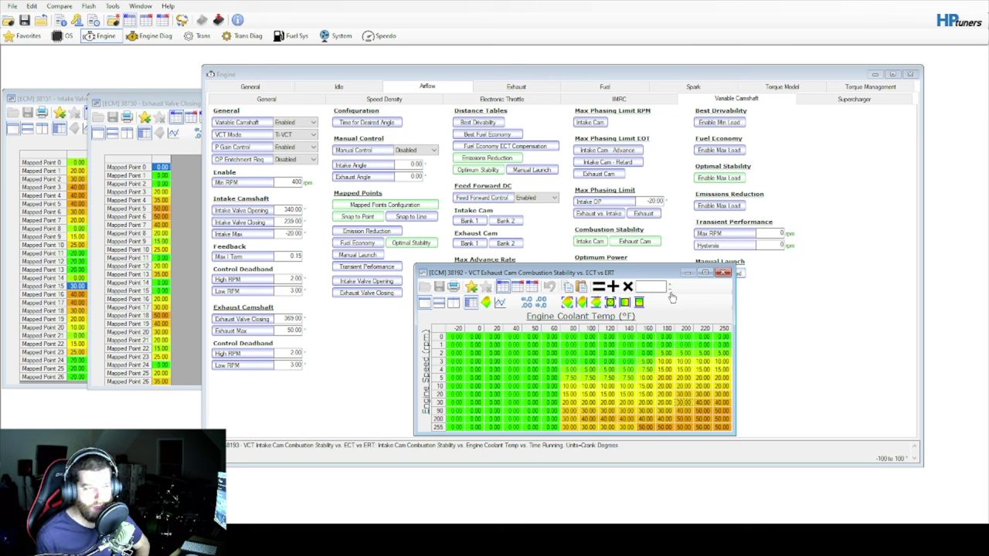
click(723, 273)
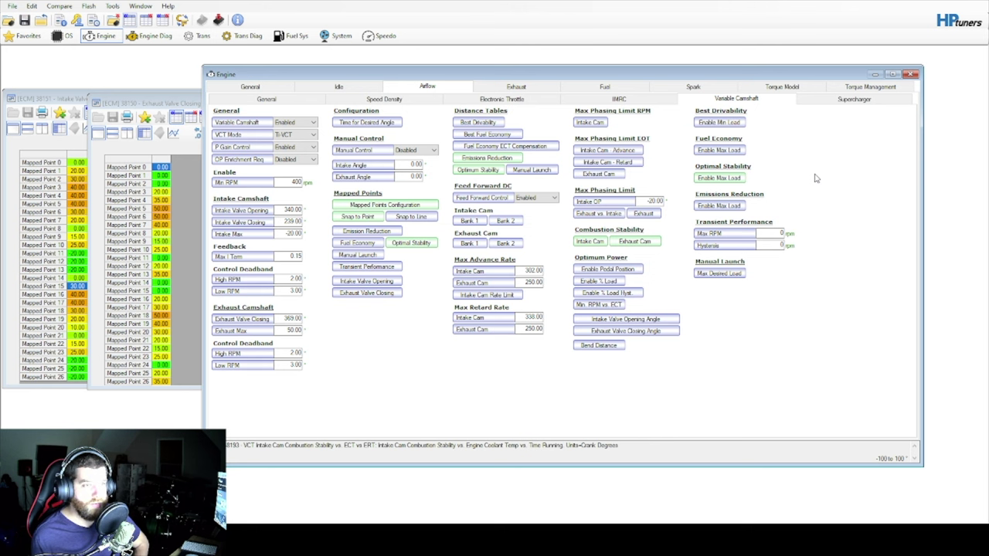
Open the Spark MBT table for Mapped Point 11 and examine the comparison file's values at 750 and 1,000 rpm for low loads
click(715, 89)
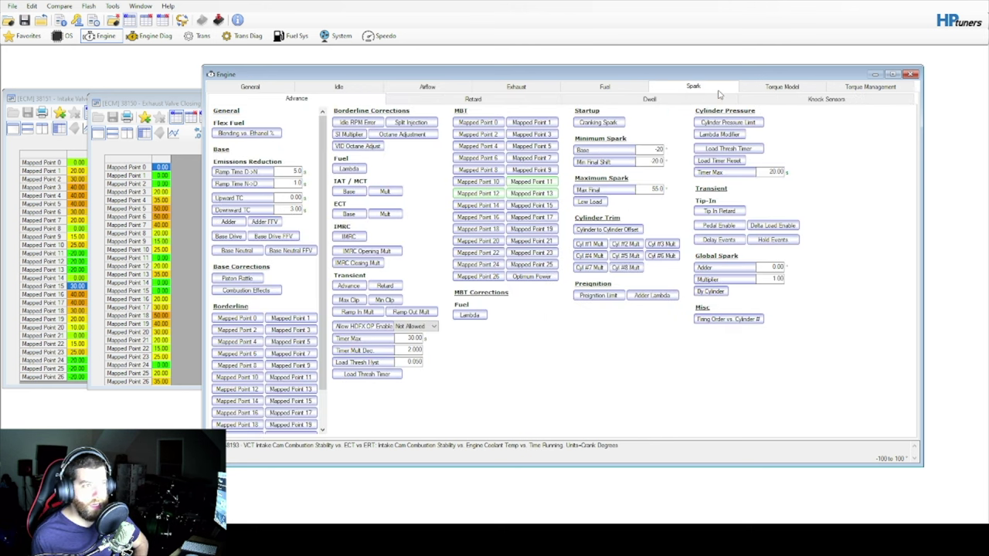
click(553, 183)
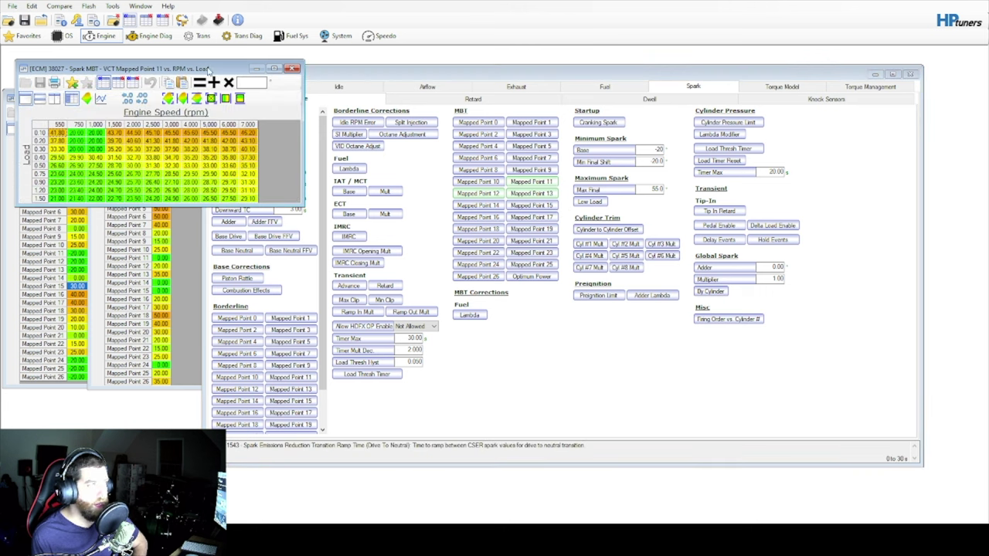
drag(204, 65, 482, 107)
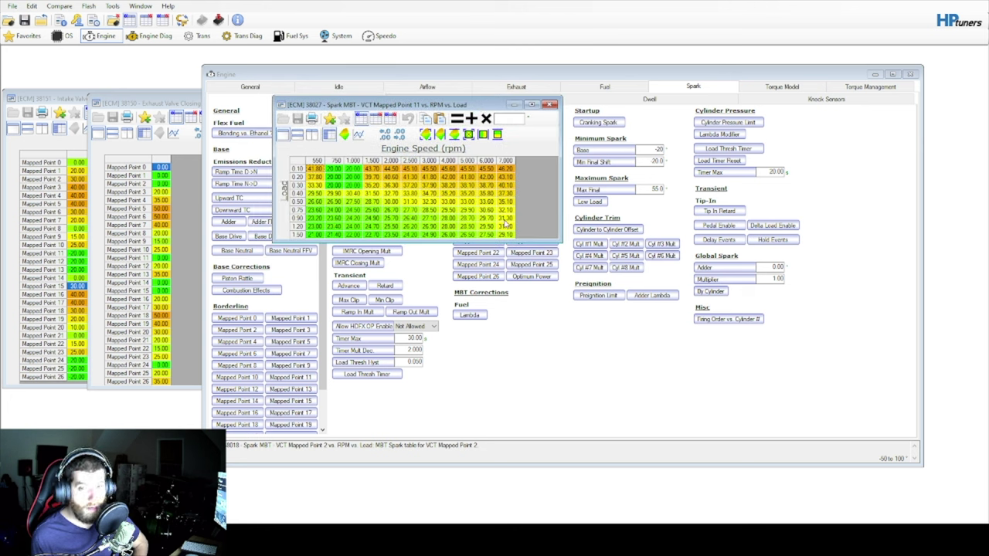
click(384, 136)
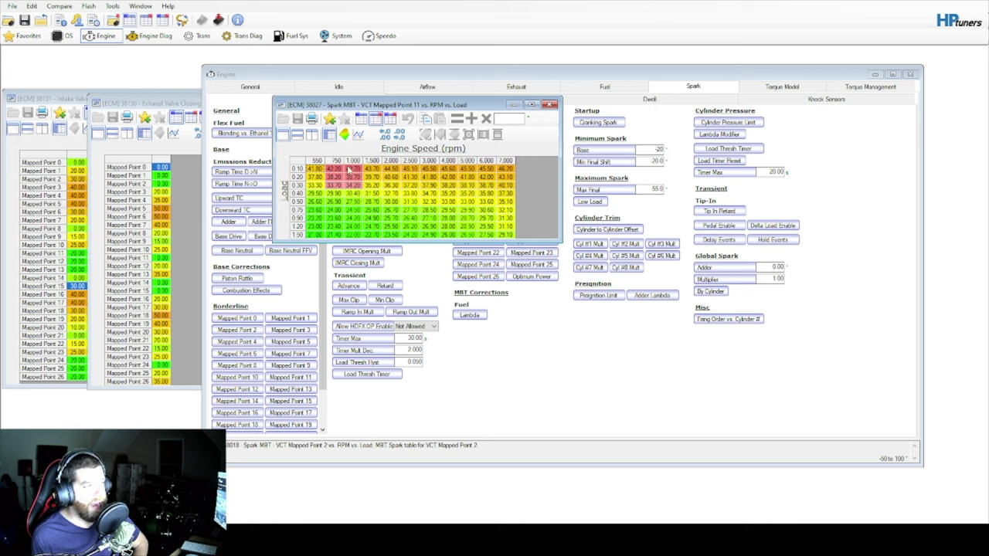
mouse_move(333, 169)
mouse_down()
mouse_move(357, 178)
mouse_move(352, 169)
mouse_up()
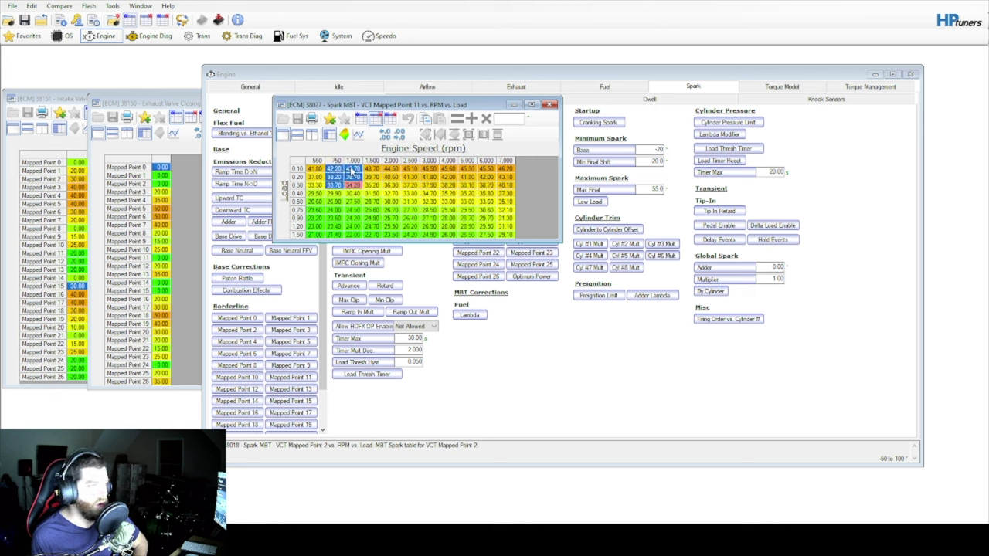
click(366, 177)
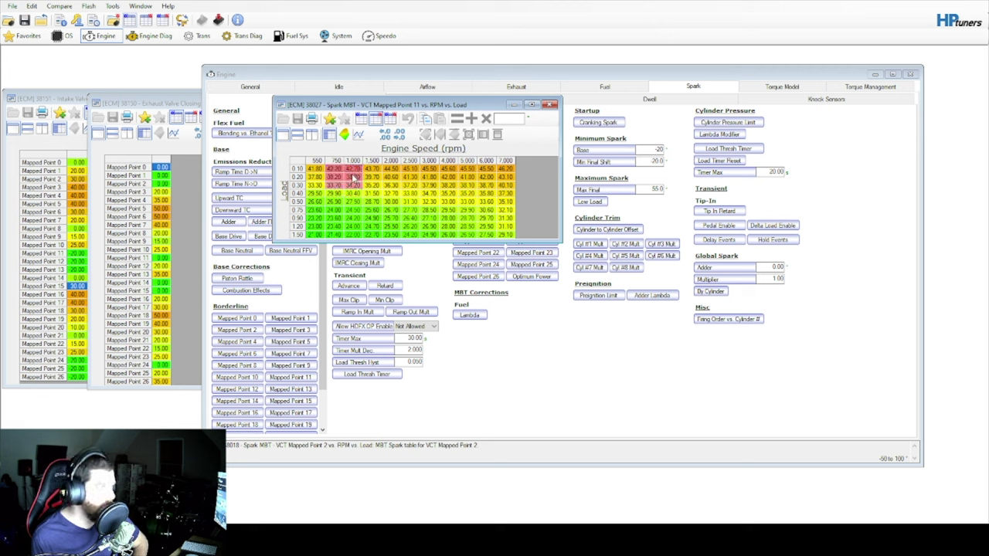
Examine the Mapped Point 11 spark differences at 750 and 1,000 rpm for 0.10 to 0.30 load, and return to the current tune's values
click(390, 119)
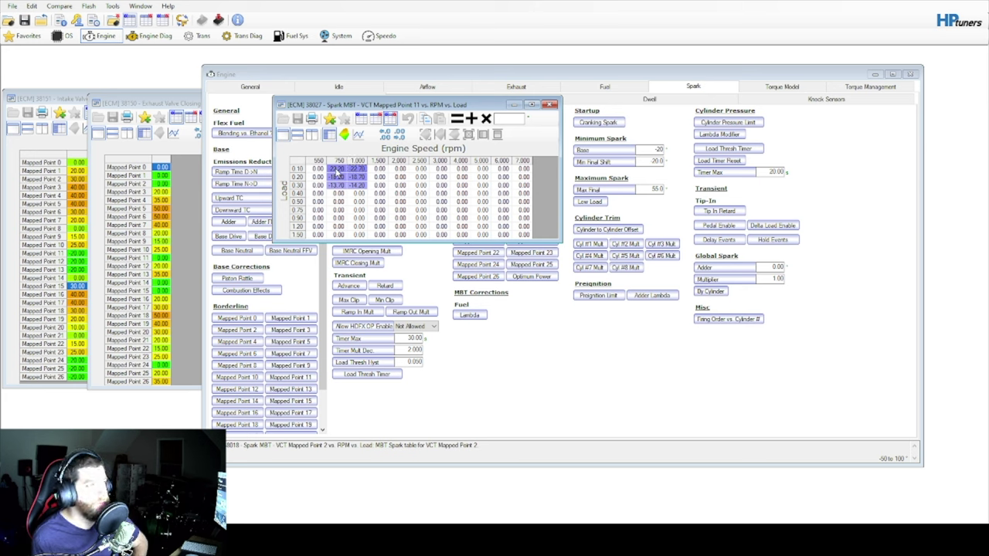
drag(337, 173, 360, 187)
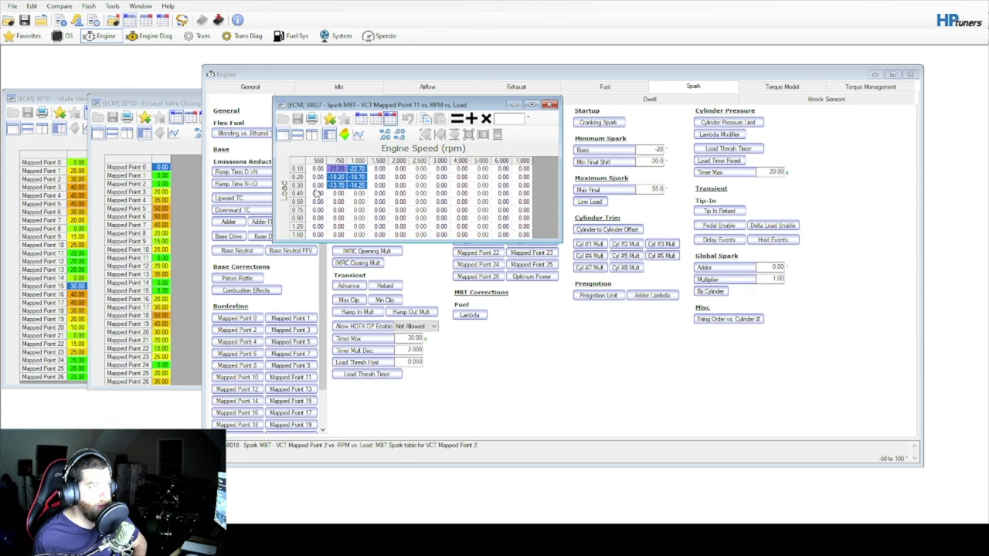
drag(315, 193, 417, 302)
click(421, 235)
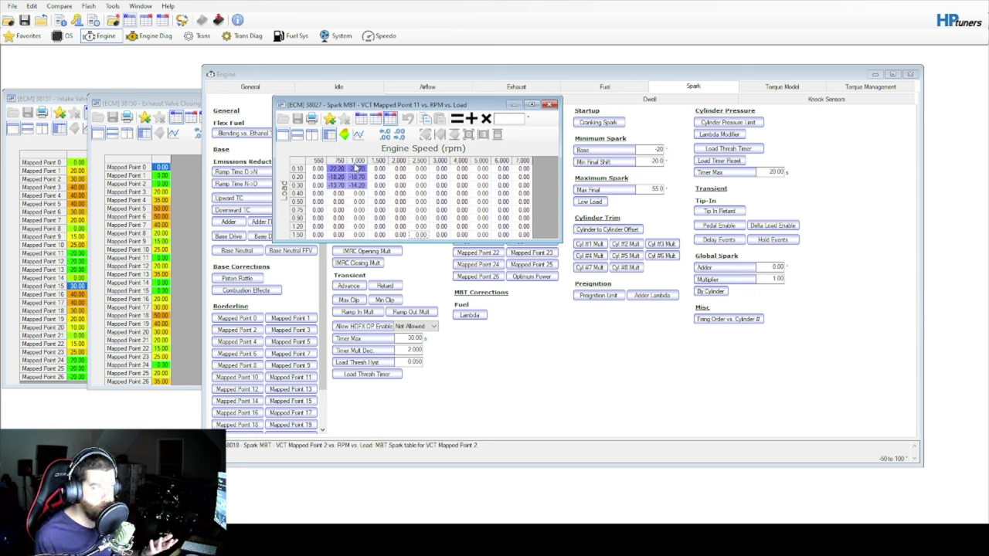
drag(337, 177, 353, 166)
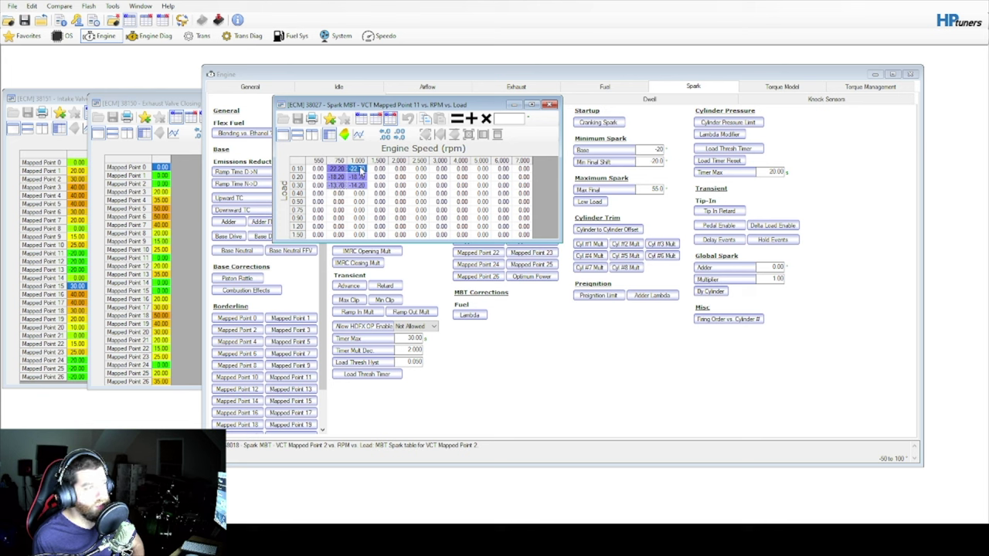
click(360, 118)
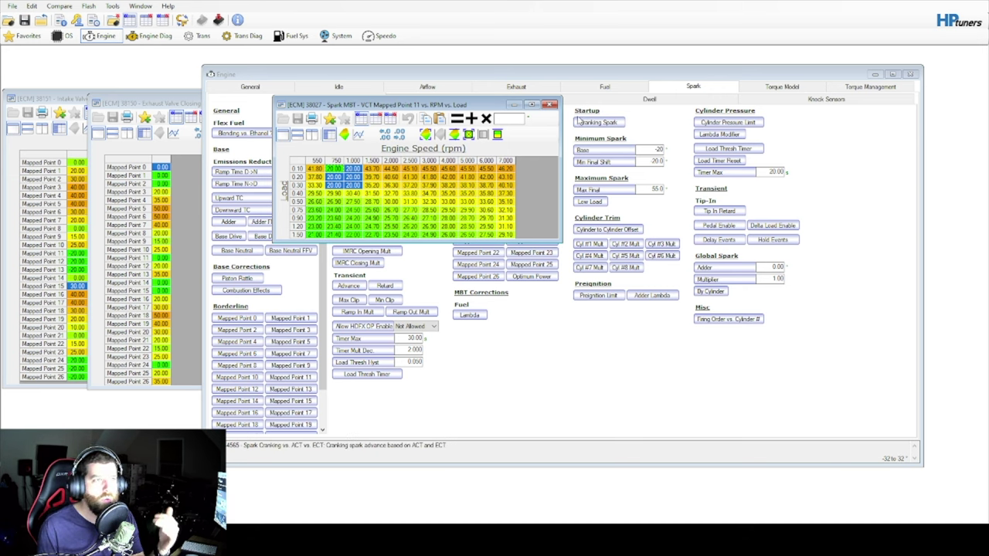
Review the general idle settings, focusing on the In Gear to P/N Delay value
click(364, 91)
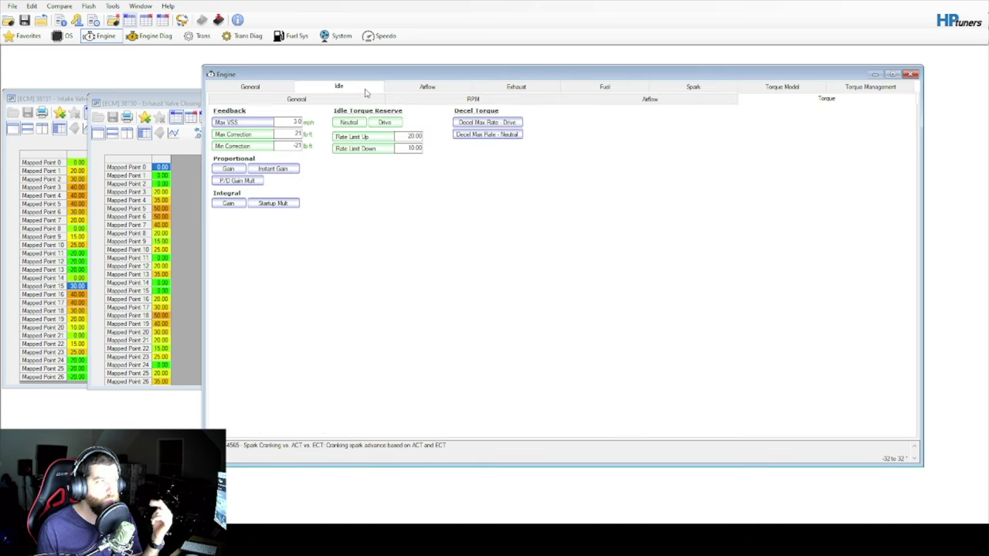
click(298, 98)
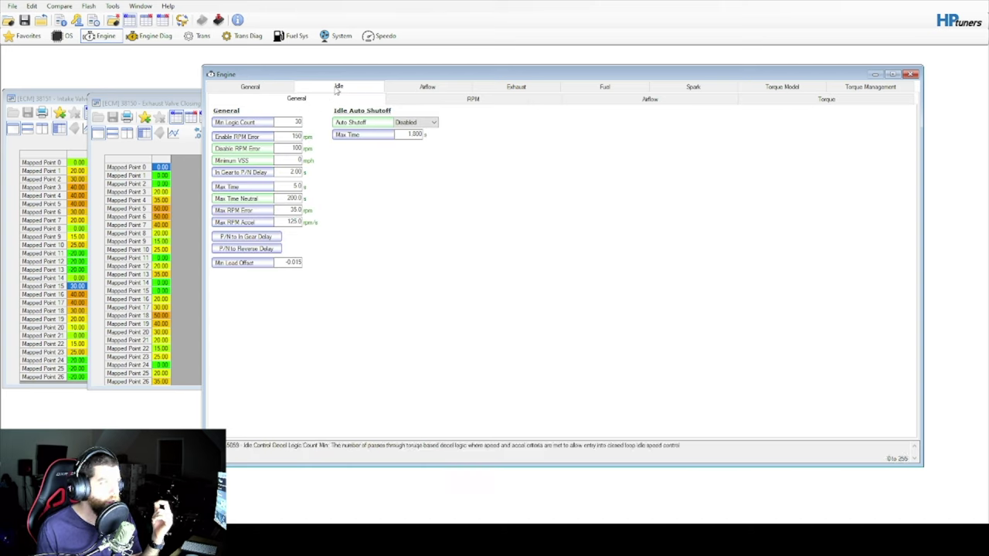
click(286, 186)
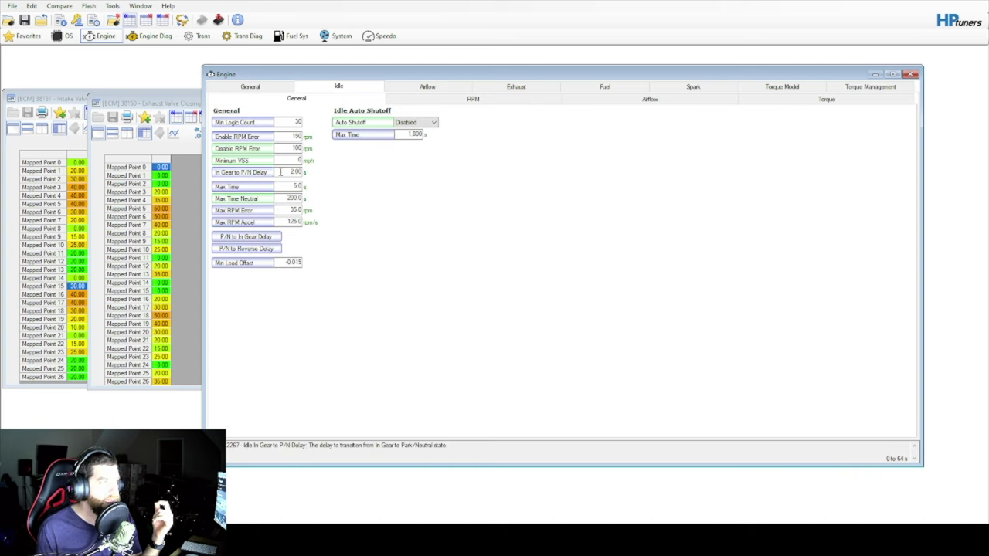
click(294, 171)
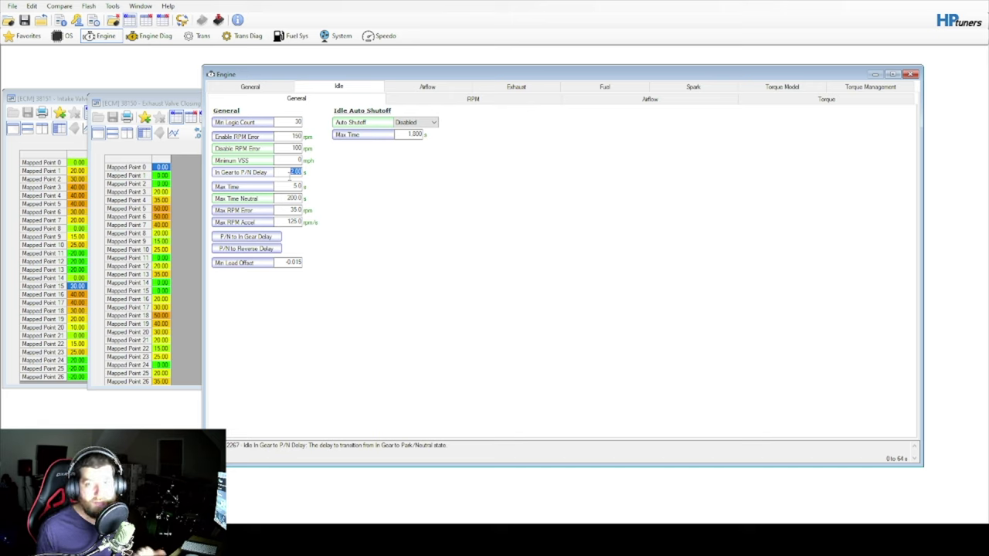
click(294, 171)
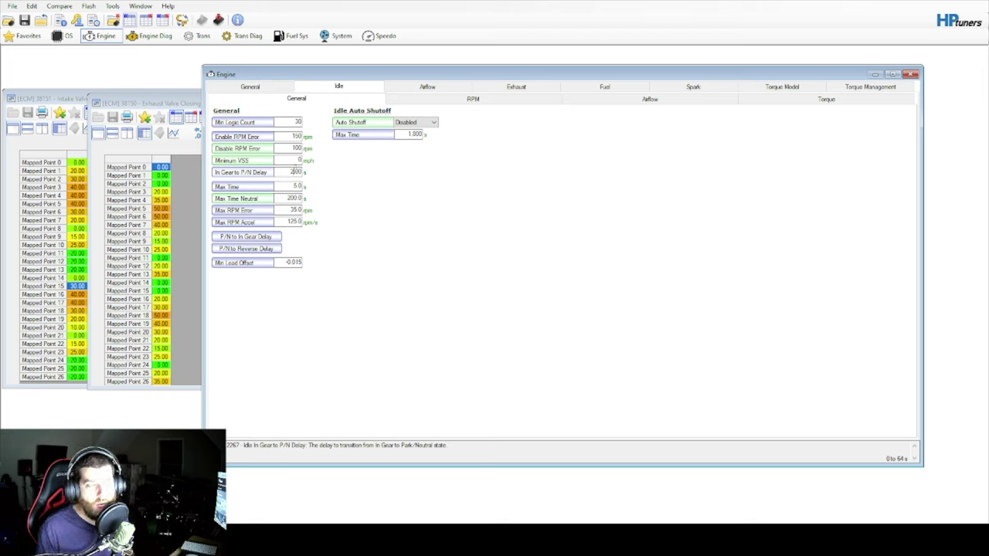
drag(281, 171, 306, 179)
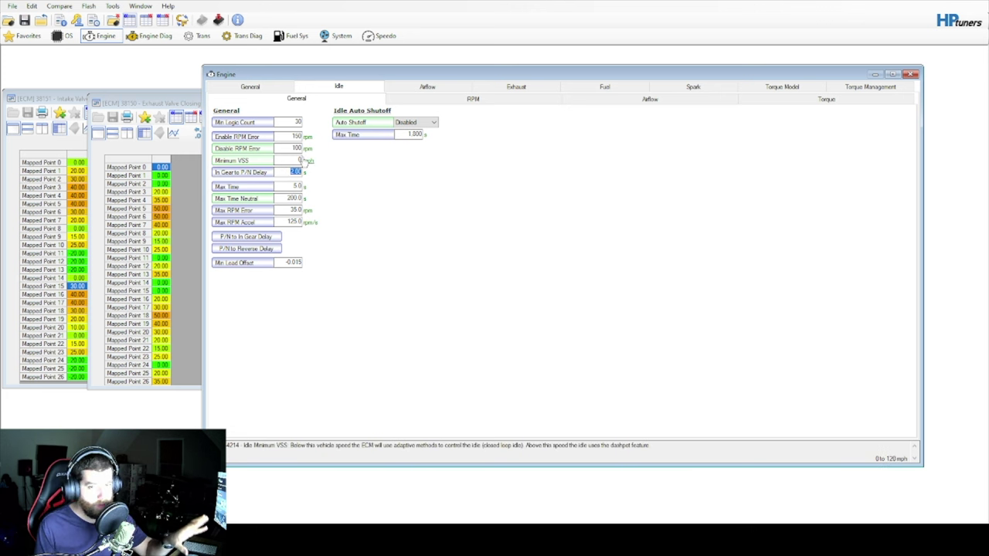
Open the sustainable Lower Spark Torque Ratio Clip table and examine its cells from 1,250 to 5,000 rpm at 0.11 to 0.30 load
click(709, 88)
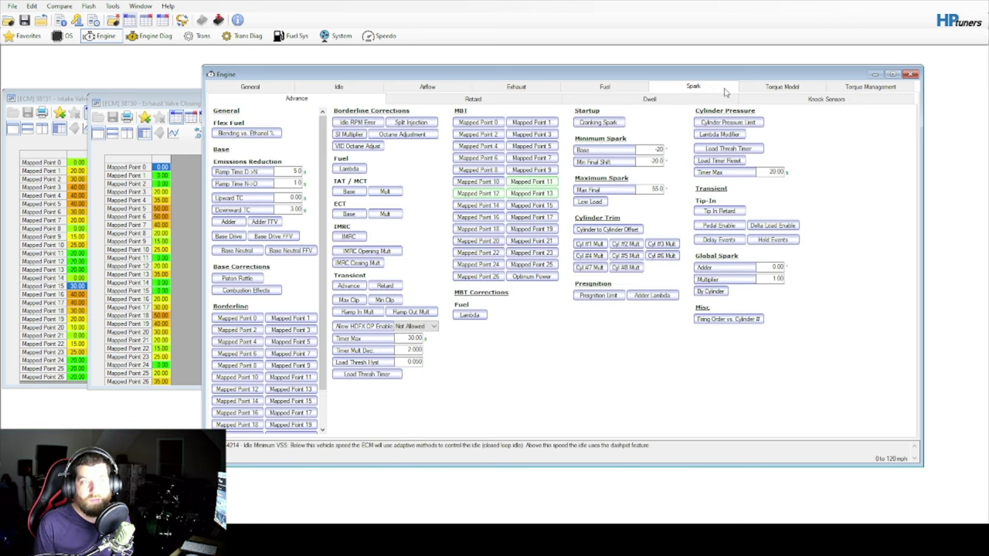
click(857, 88)
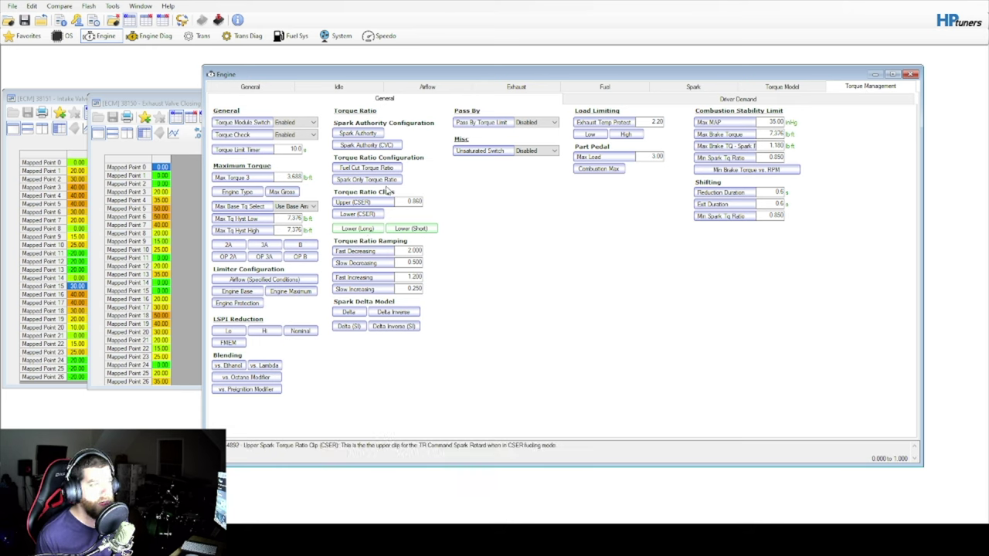
click(377, 229)
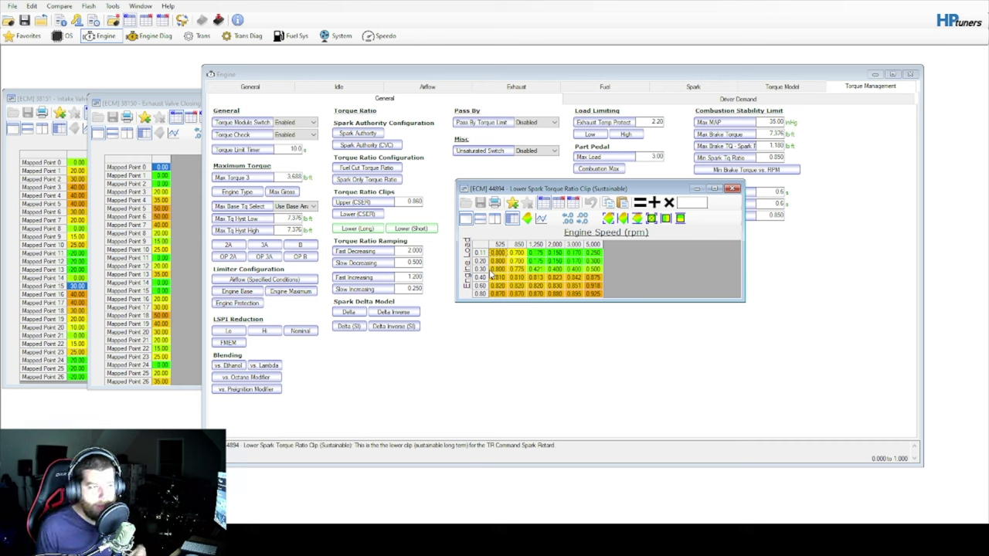
click(536, 245)
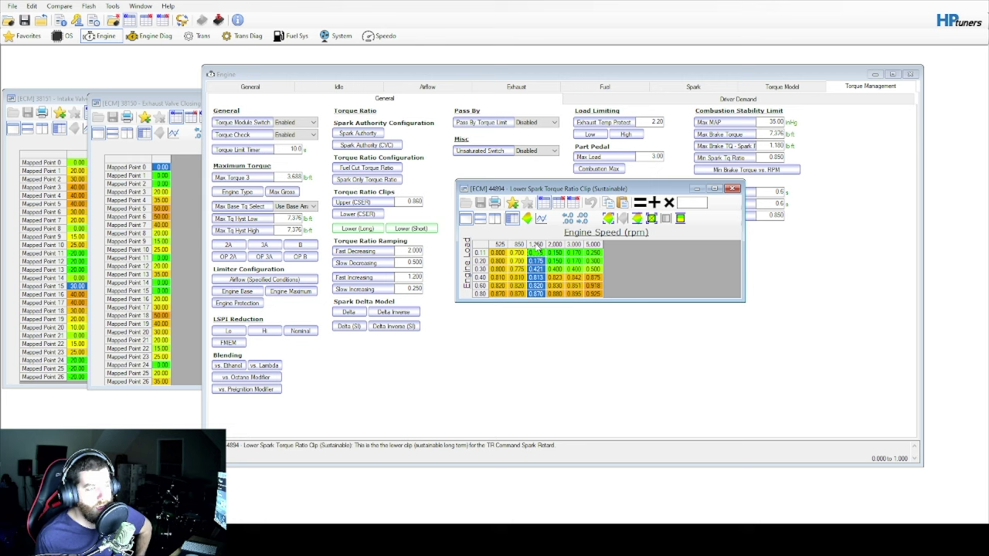
click(540, 254)
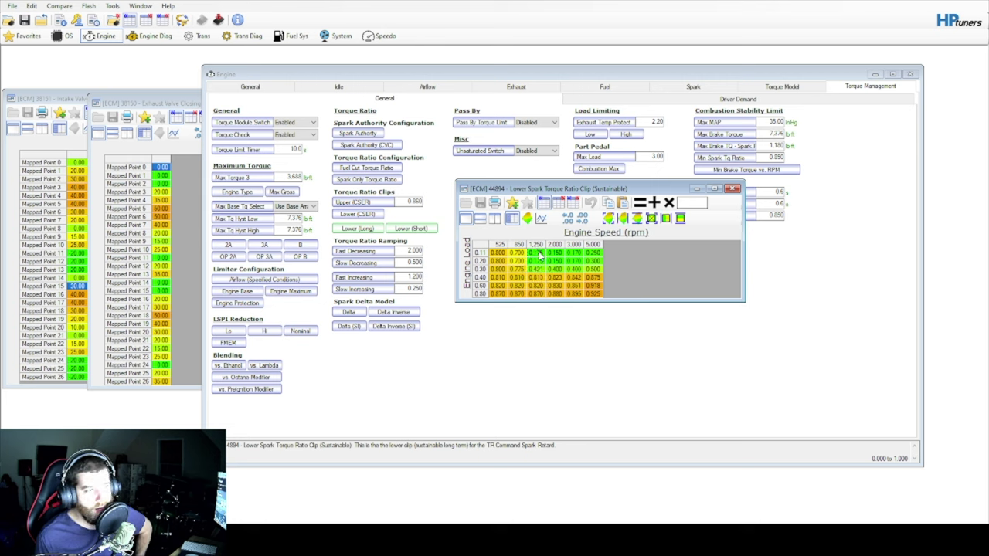
drag(539, 254, 592, 269)
click(547, 275)
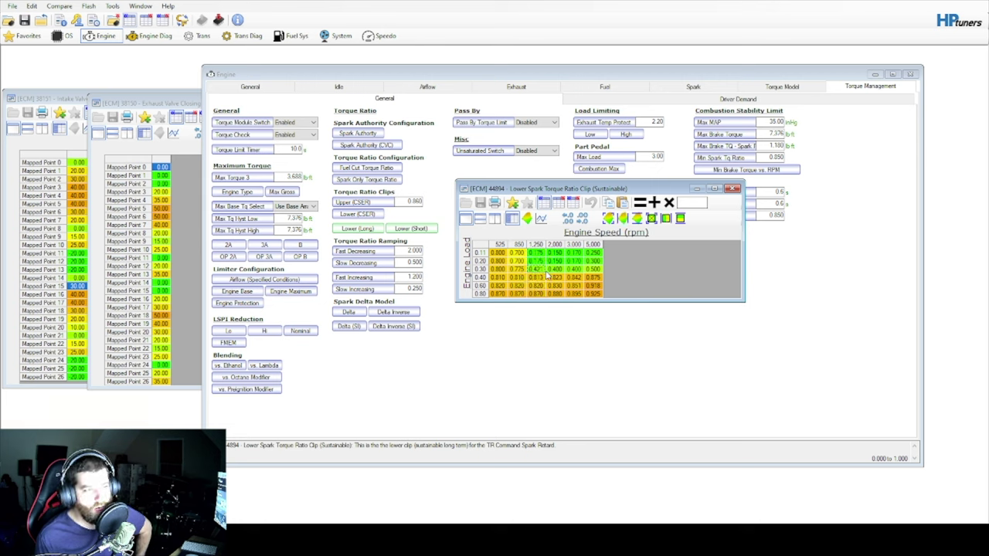
Compare the sustainable clip table with the comparison file's values and differences from 1,250 to 5,000 rpm at 0.11 to 0.30 load
key(ctrl+z)
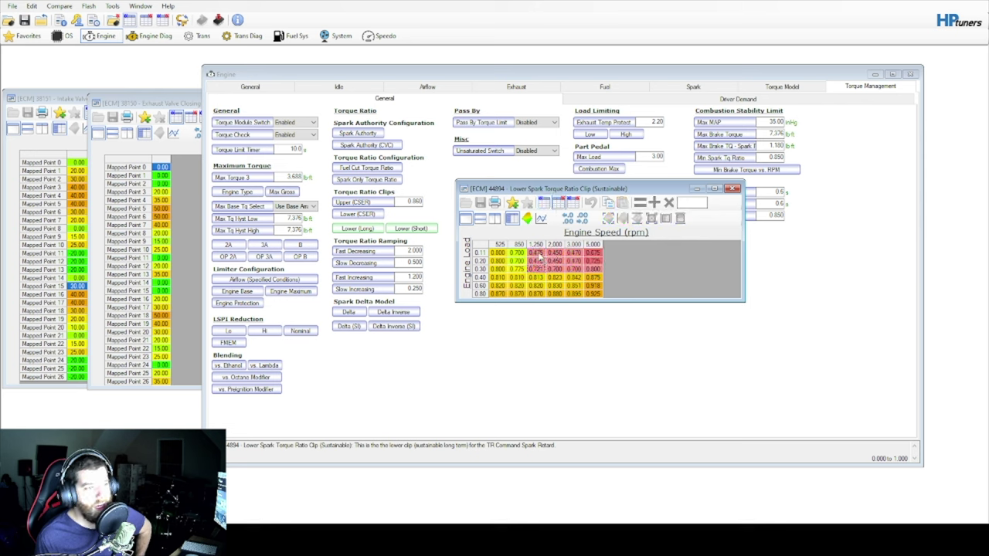
drag(539, 255, 592, 269)
click(572, 202)
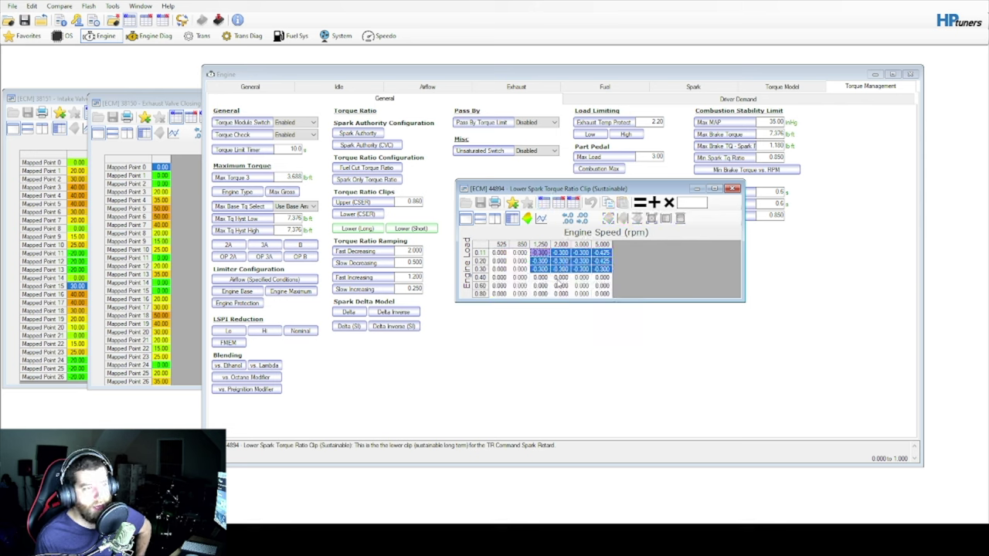
click(560, 202)
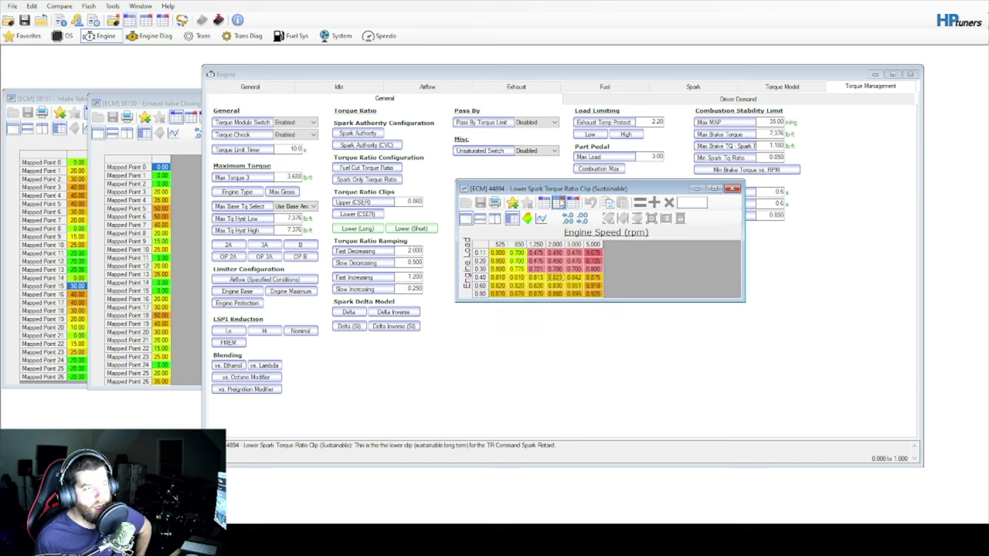
Trace the comparison file's sustainable clip values across the 0.30, 0.20 and 0.11 load rows, and return to the current tune's values
drag(535, 269, 608, 272)
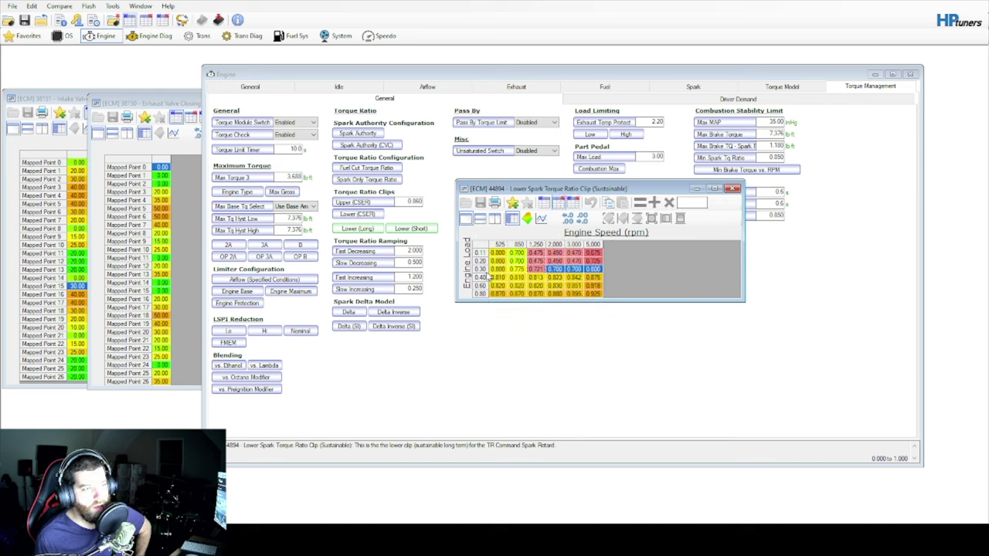
drag(516, 269, 609, 271)
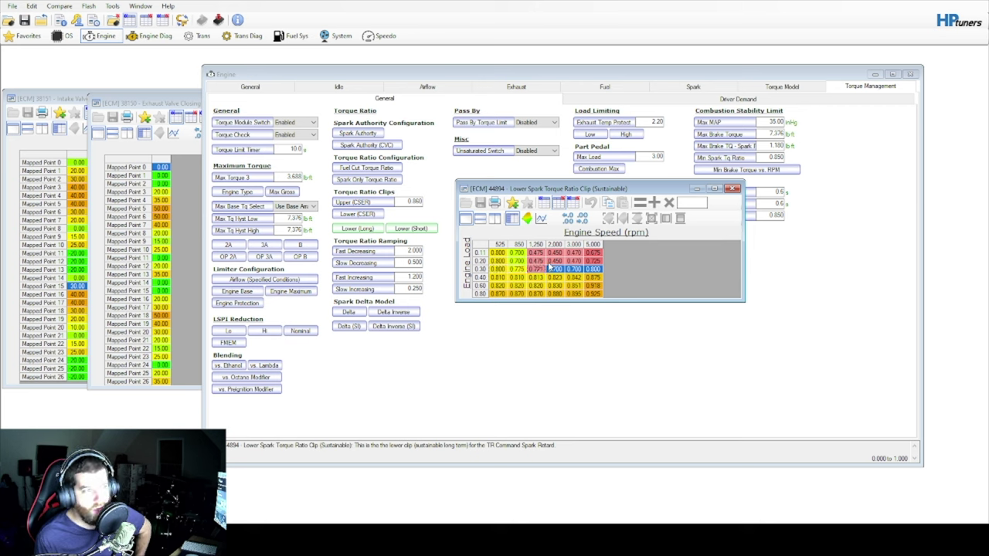
drag(536, 261, 594, 254)
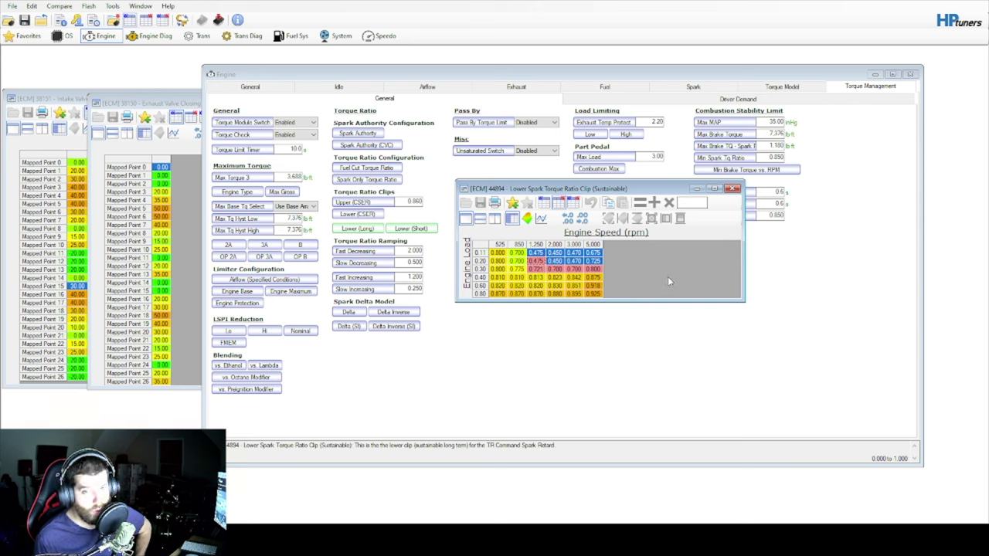
click(544, 203)
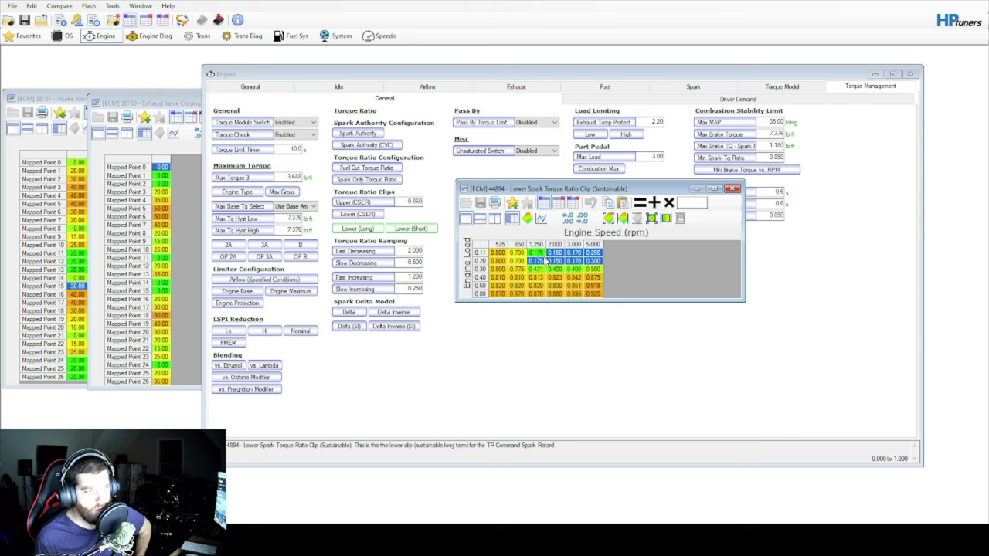
drag(554, 252, 592, 261)
Open the dynamic Lower Spark Torque Ratio Clip table and examine its cells from 1,250 to 5,000 rpm at 0.11 to 0.30 load
click(407, 229)
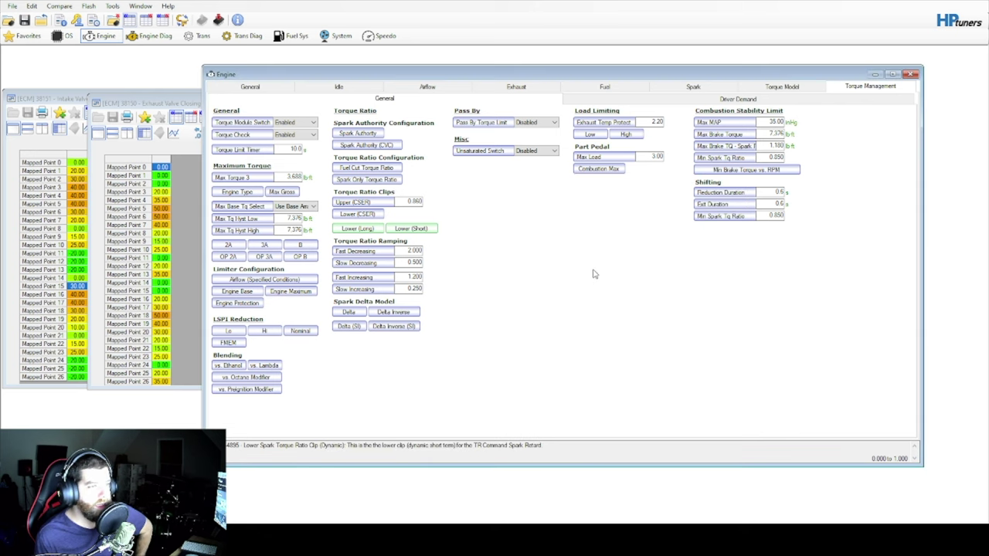
click(409, 229)
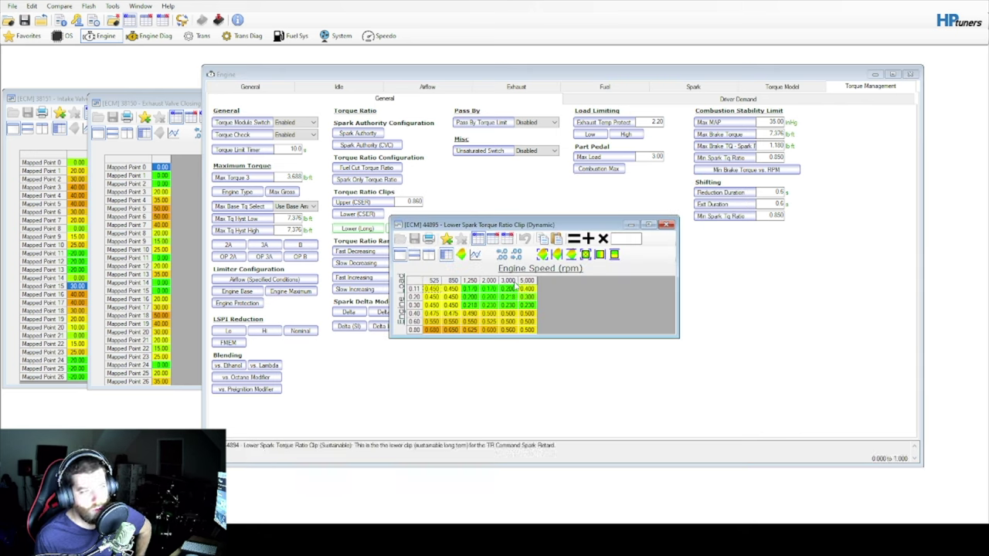
drag(470, 288, 526, 306)
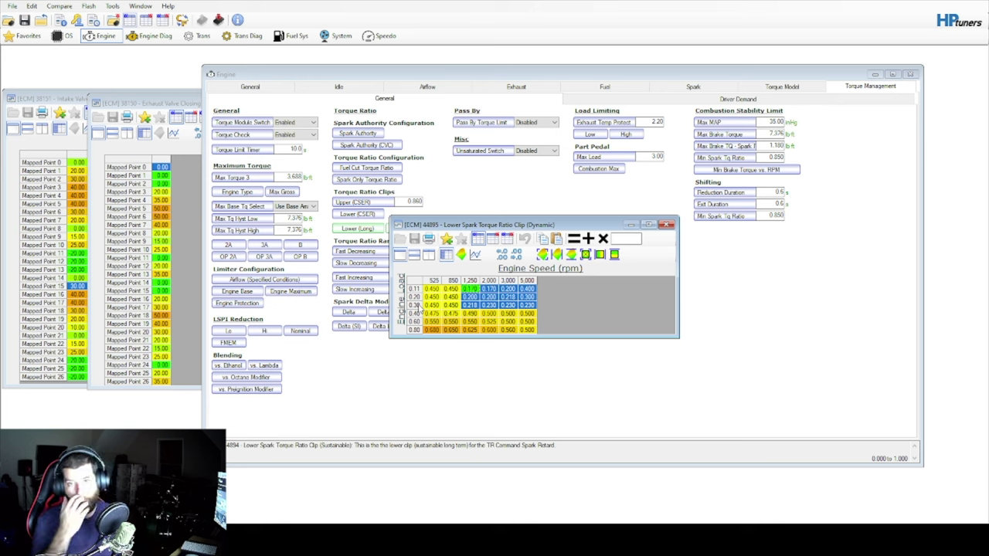
click(474, 308)
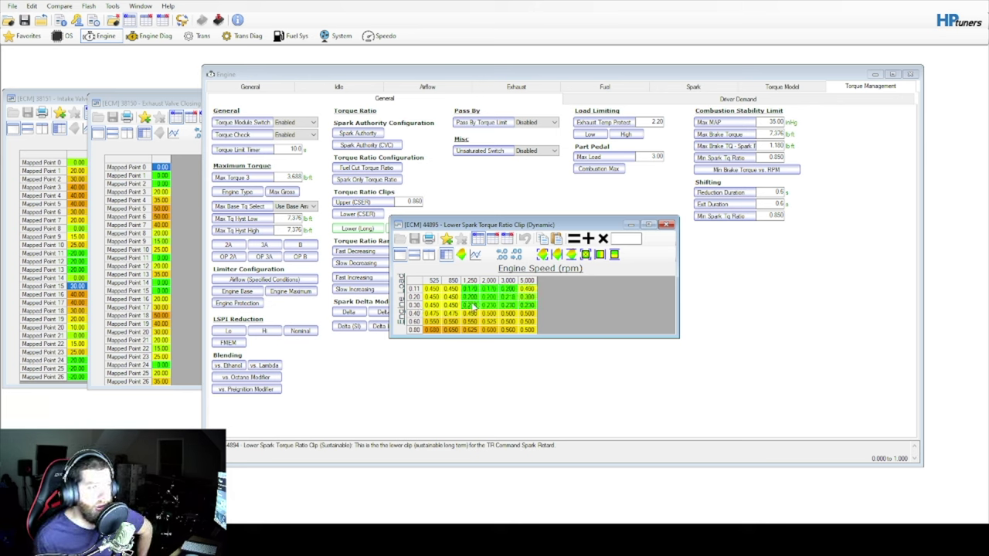
drag(474, 307, 530, 289)
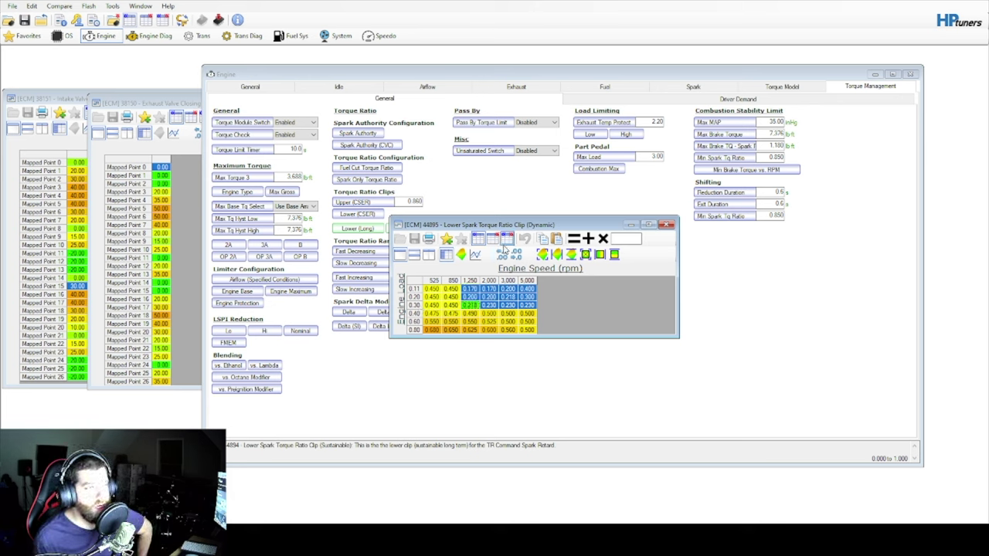
Recheck the dynamic clip table's cells from 1,250 to 5,000 rpm at 0.11 to 0.30 load, and close the table
drag(510, 228, 567, 225)
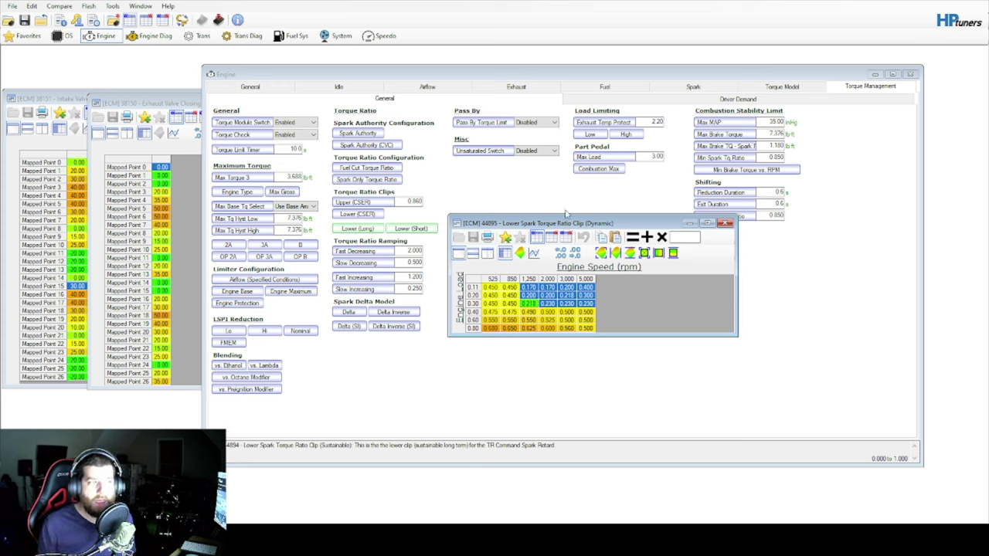
drag(529, 287, 594, 306)
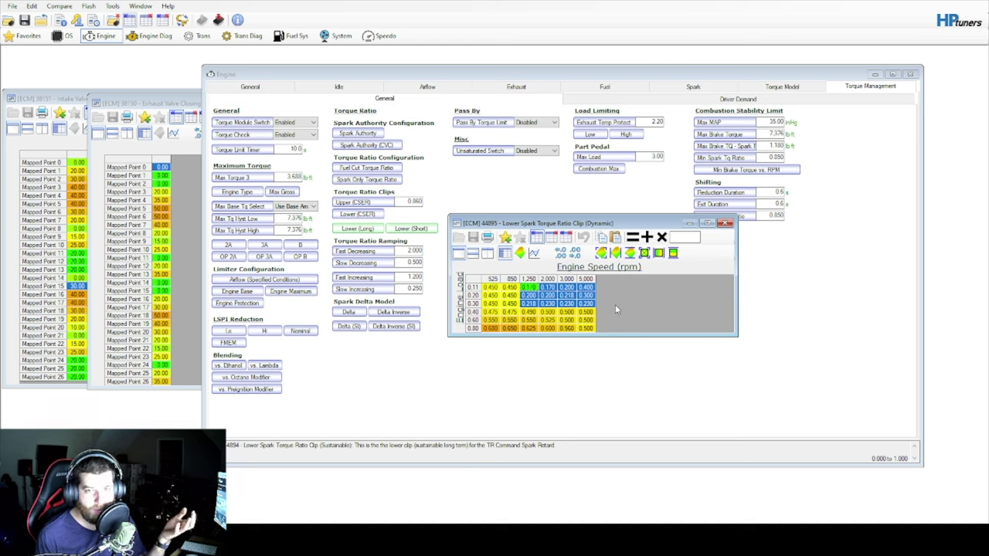
click(725, 223)
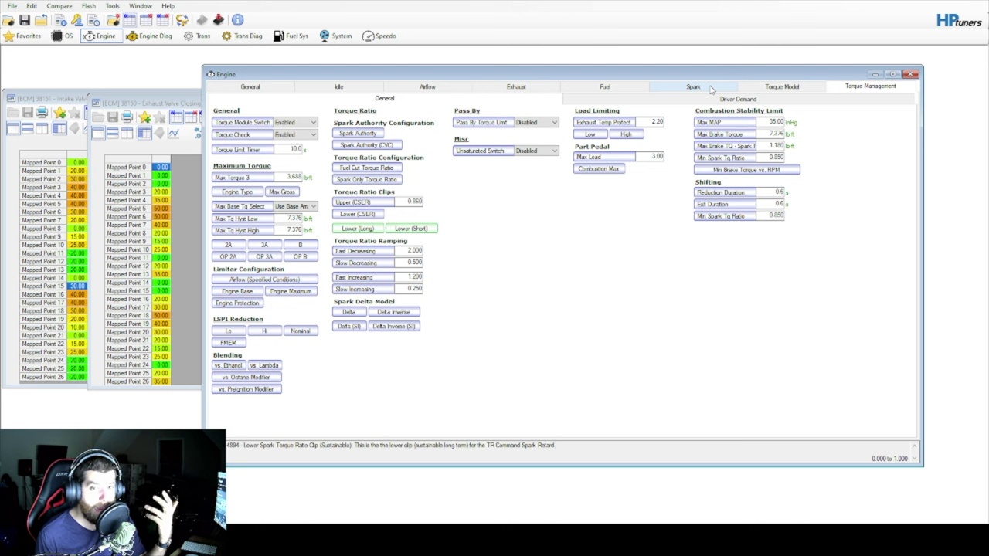
Examine the Minimum Spark settings, Base and Min Final Shift, among the engine's spark advance parameters
click(707, 88)
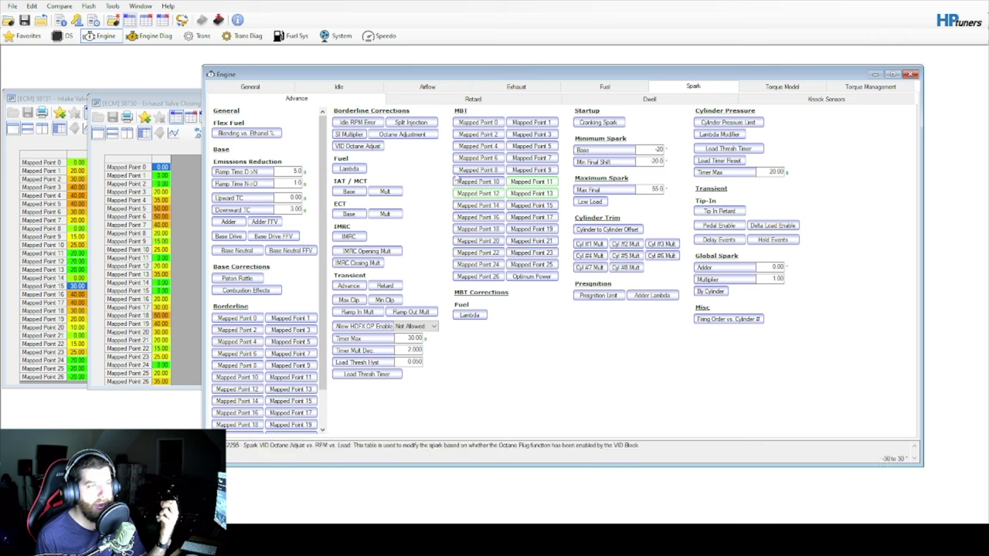
click(633, 160)
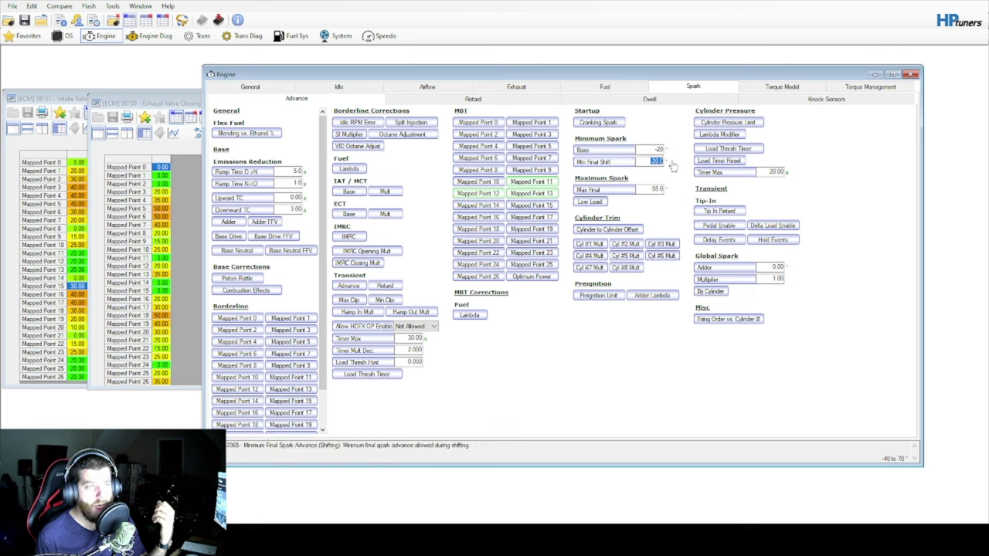
key(shift+Tab)
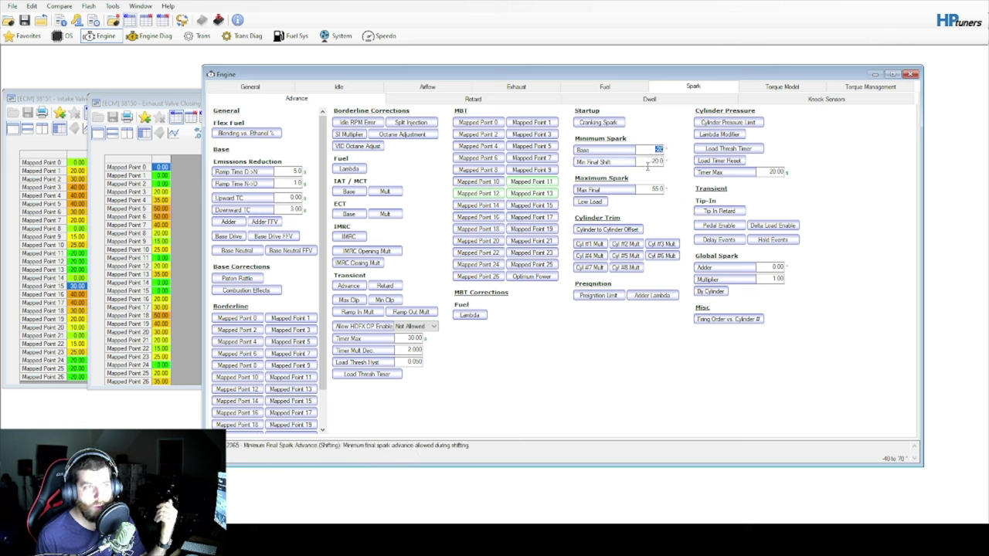
key(Tab)
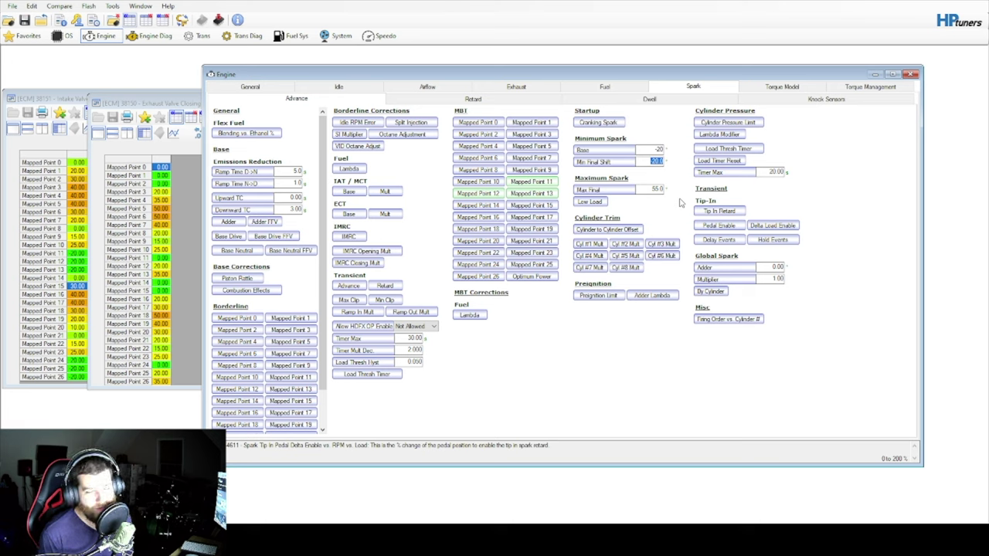
click(641, 159)
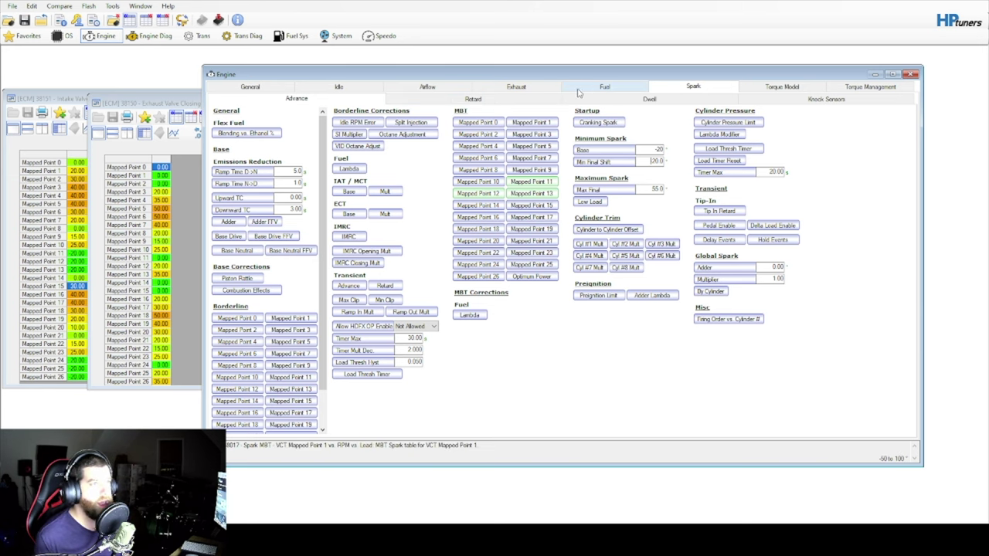
Examine all cells of the Minimum ECT to Allow DFCO table in the fuel cutoff settings, and close the table
click(604, 87)
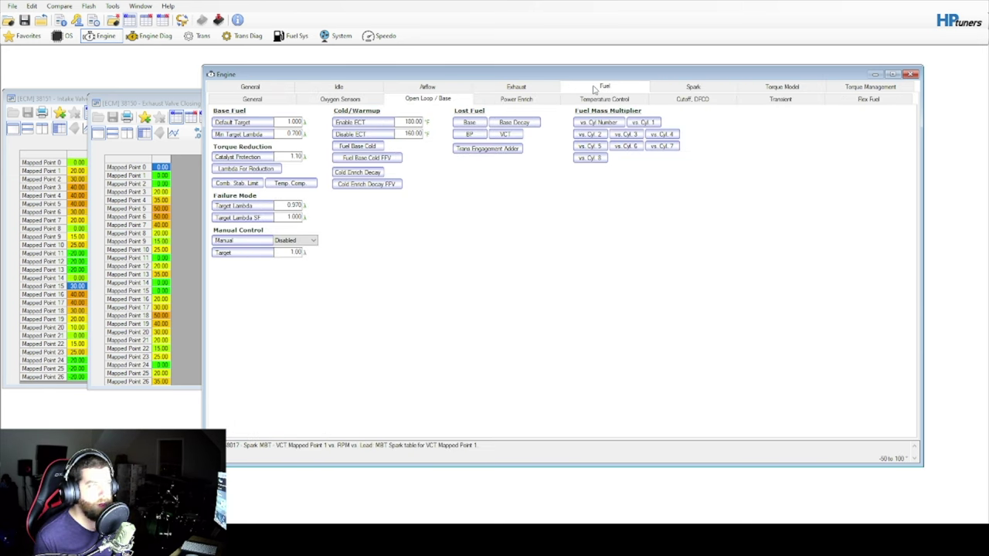
click(687, 103)
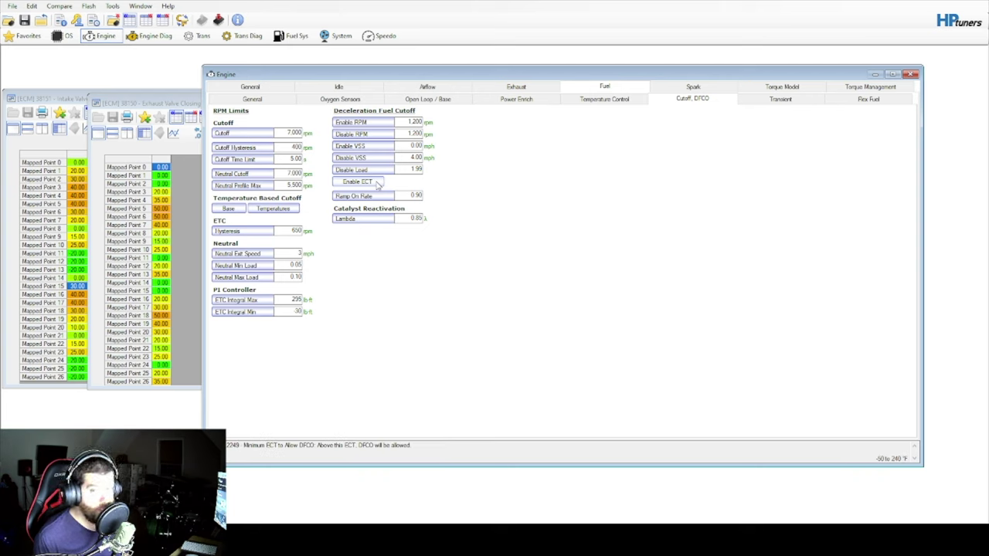
click(357, 182)
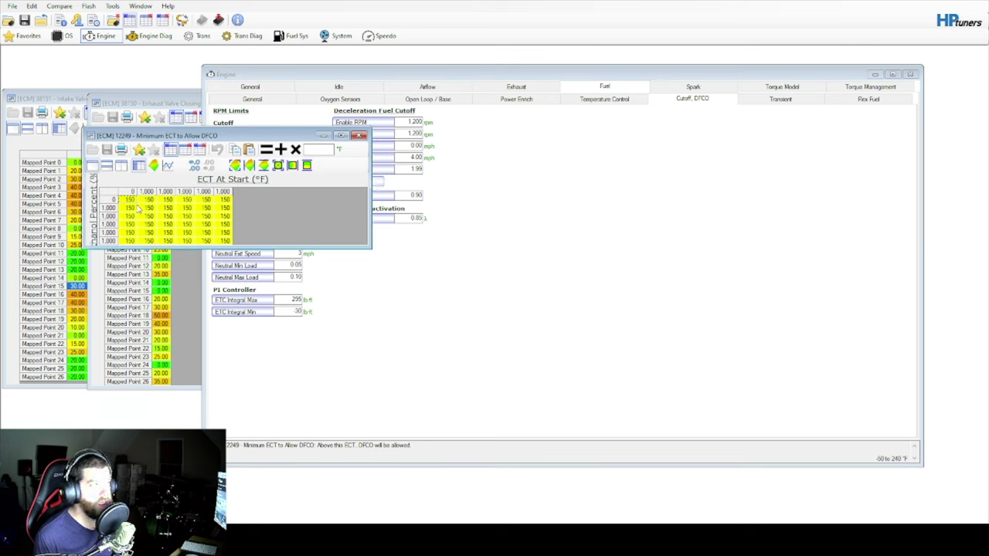
drag(131, 205, 224, 240)
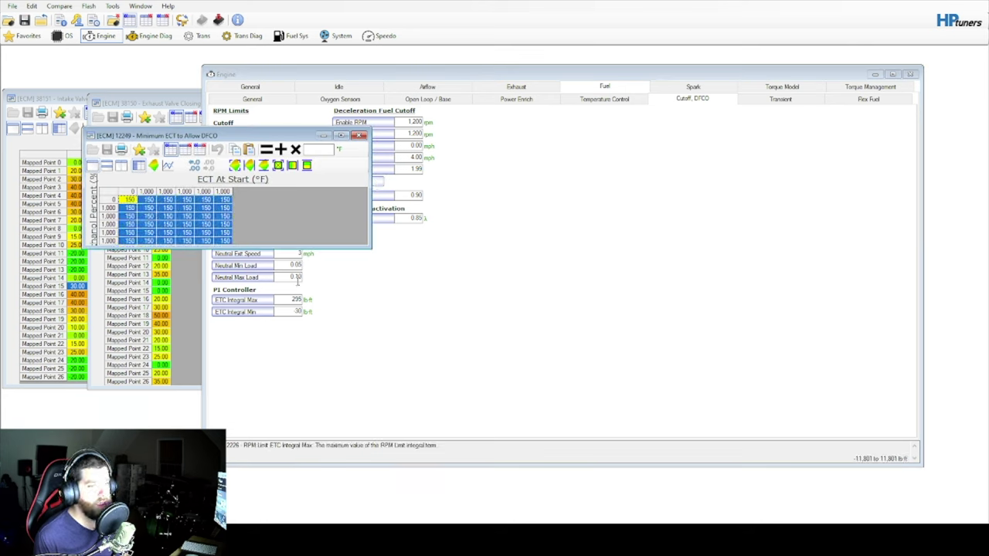
click(191, 210)
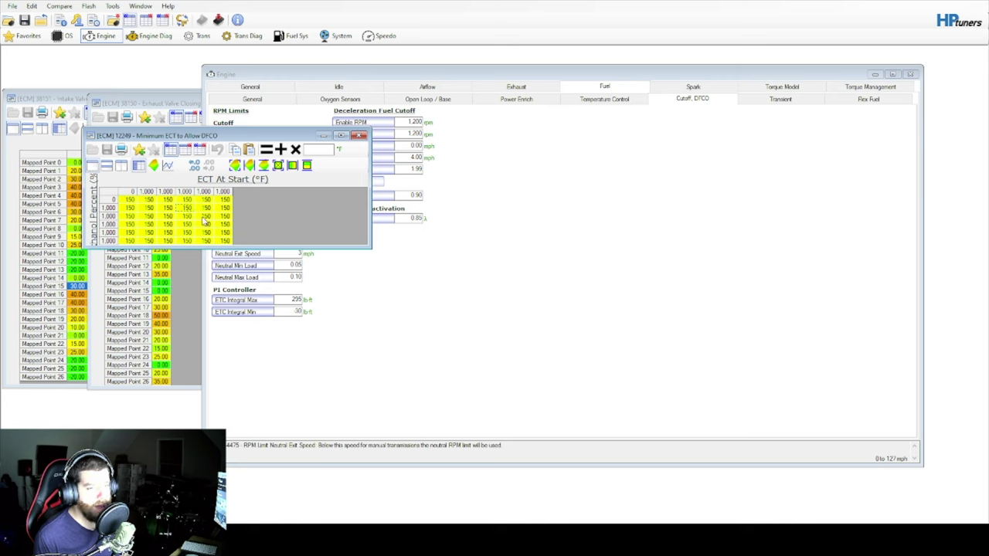
click(358, 135)
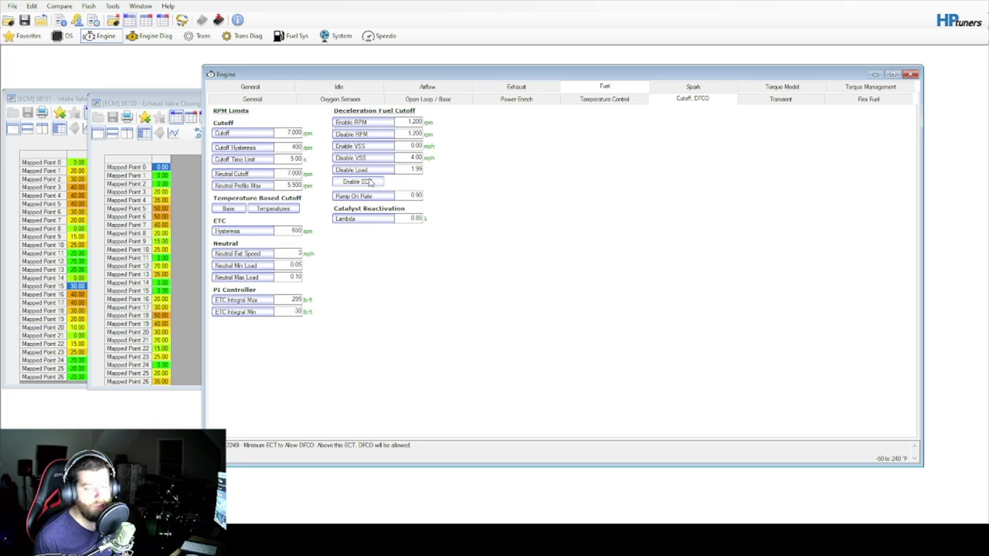
click(369, 182)
key(ctrl+a)
click(358, 136)
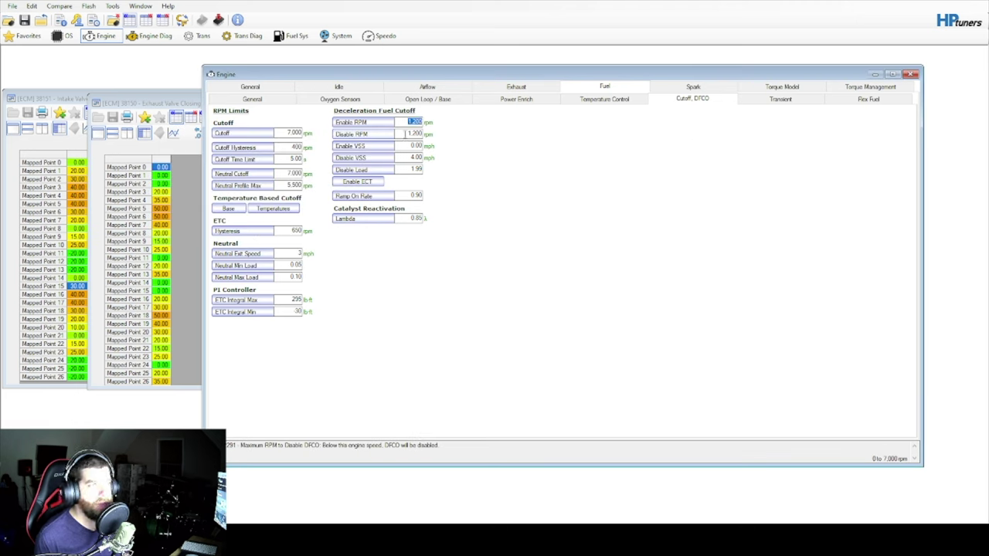
Review the Deceleration Fuel Cutoff thresholds for enable RPM, disable RPM and enable VSS
click(405, 134)
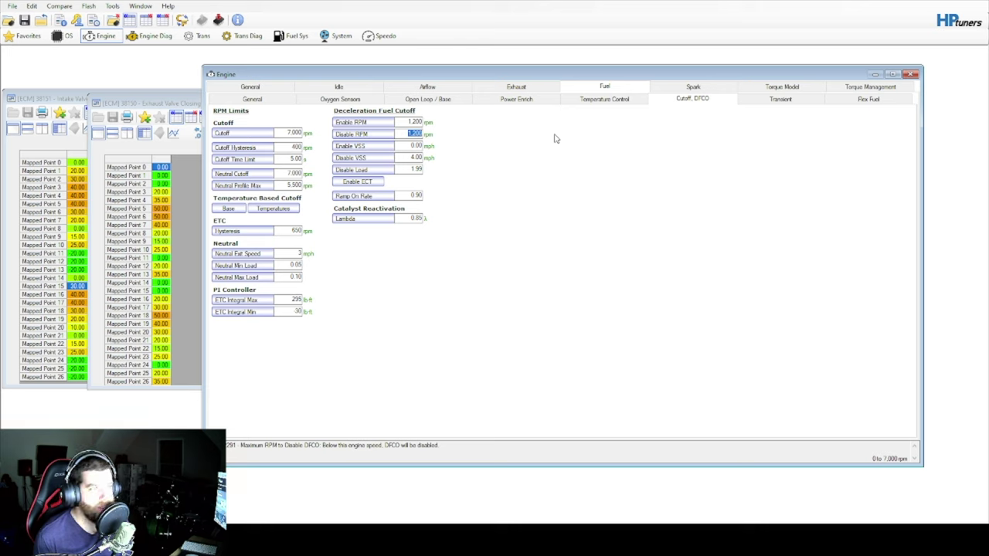
key(Down)
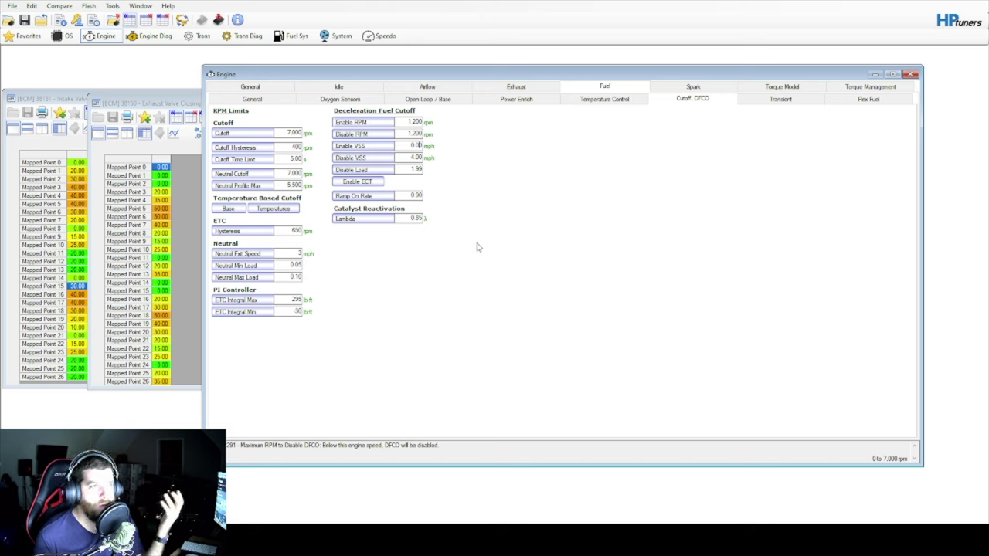
click(402, 122)
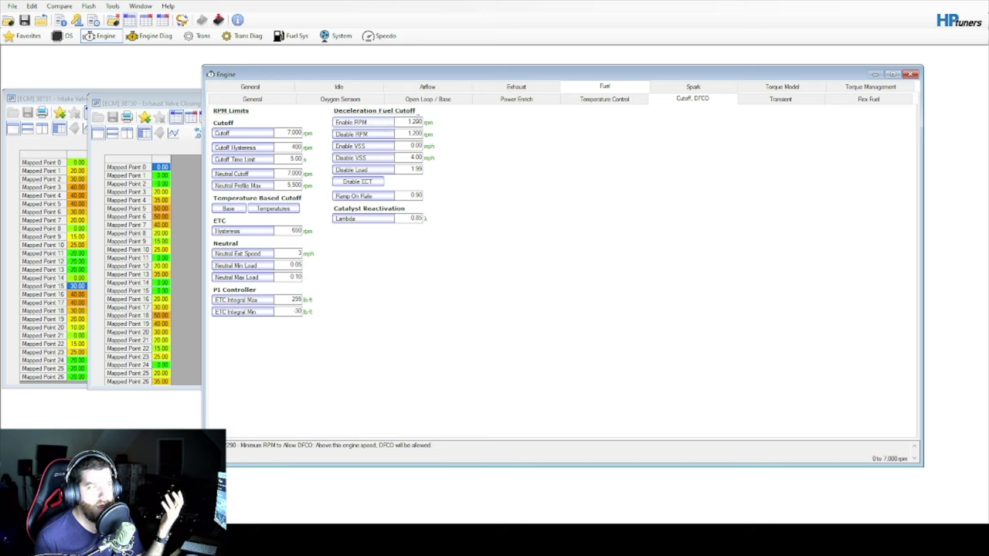
click(415, 146)
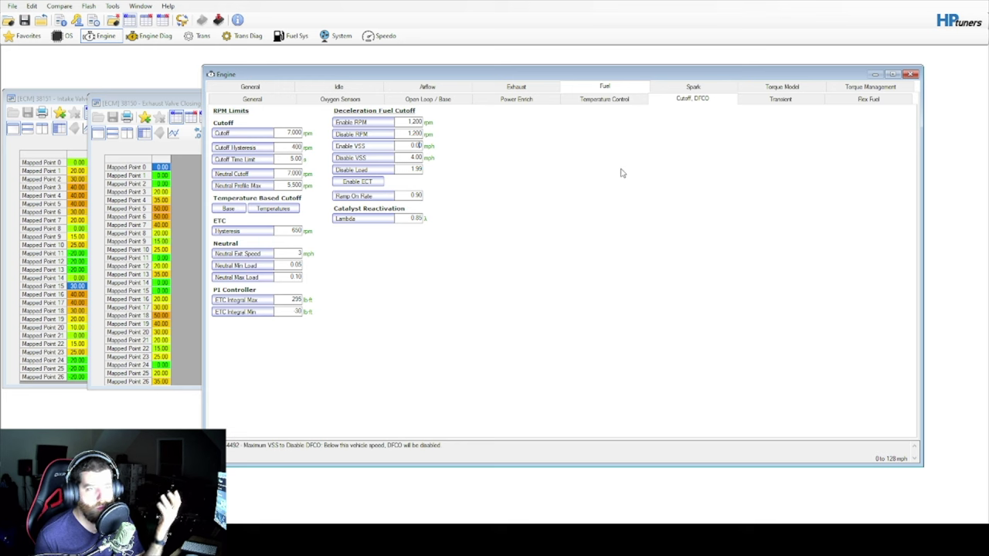
Revisit the general torque management and spark advance parameters, and return to the fuel cutoff and DFCO settings
click(867, 87)
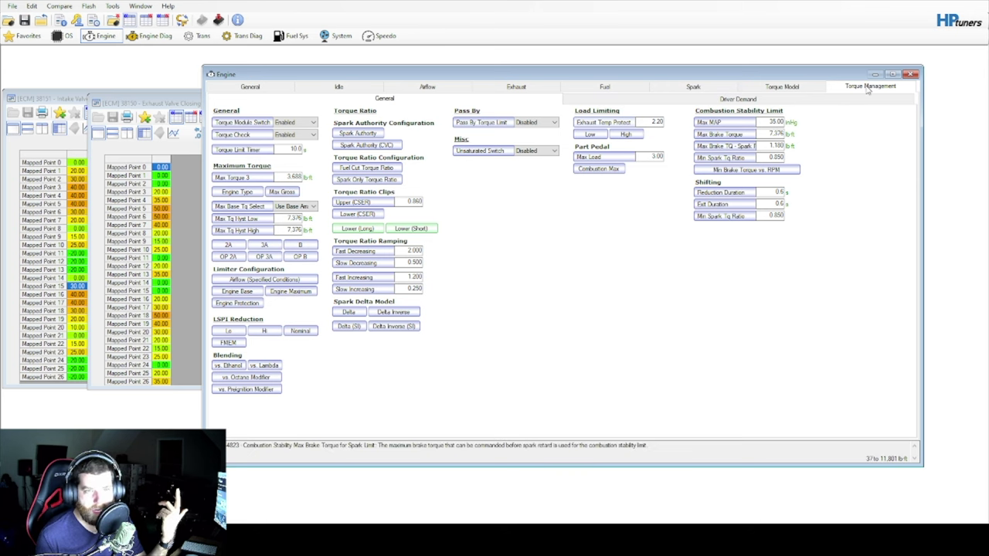
click(693, 86)
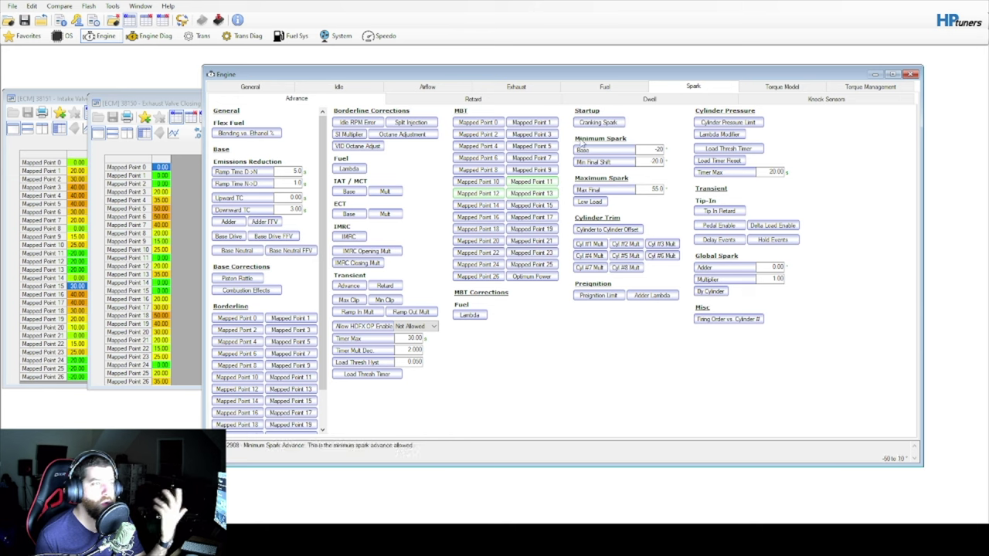
click(590, 87)
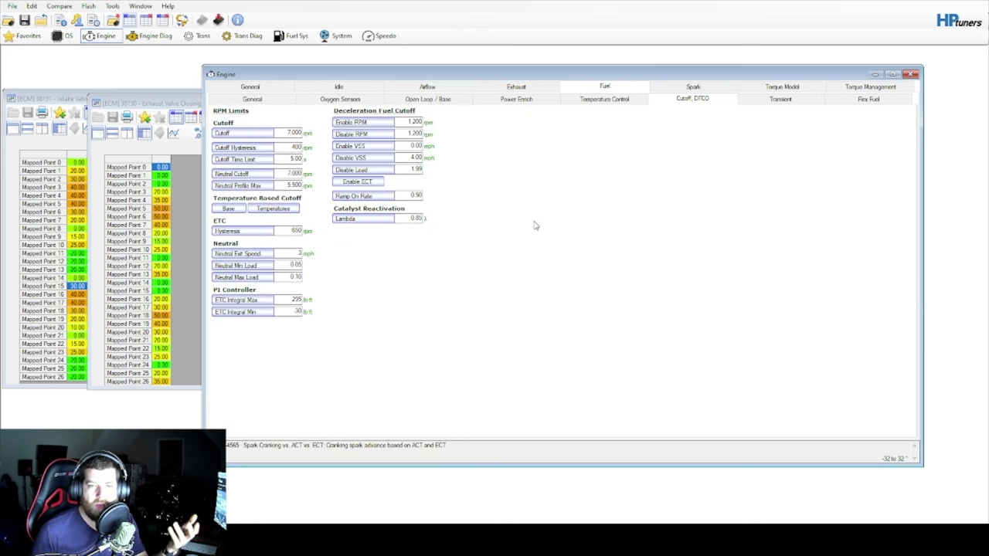